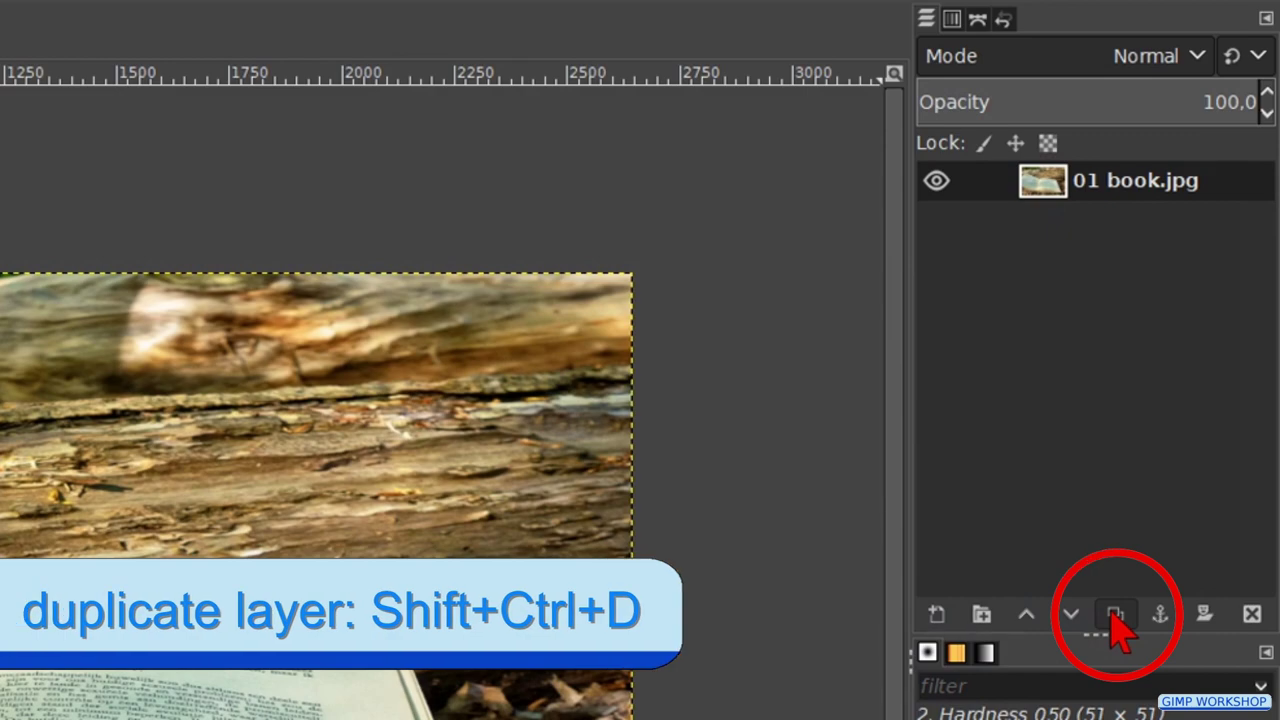
Step: Duplicate the 01 book.jpg layer and add an alpha channel to the copy
left_click(1113, 614)
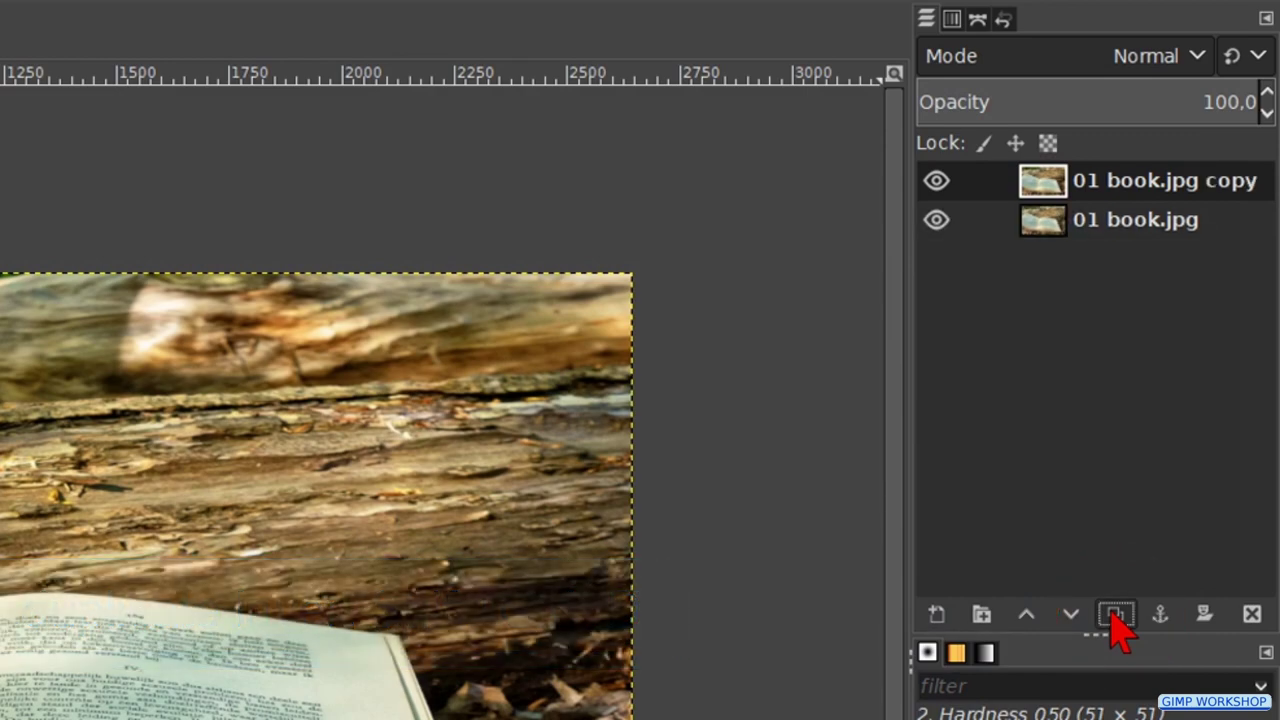
right_click(1055, 195)
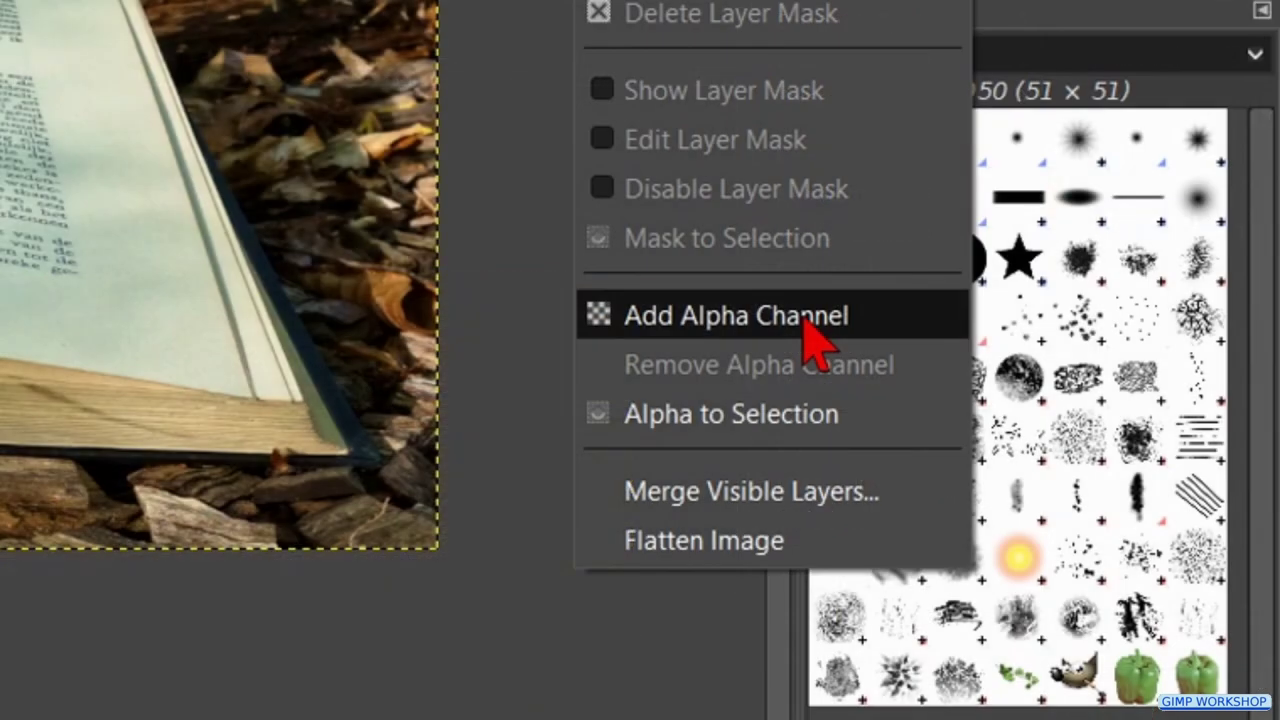
left_click(805, 318)
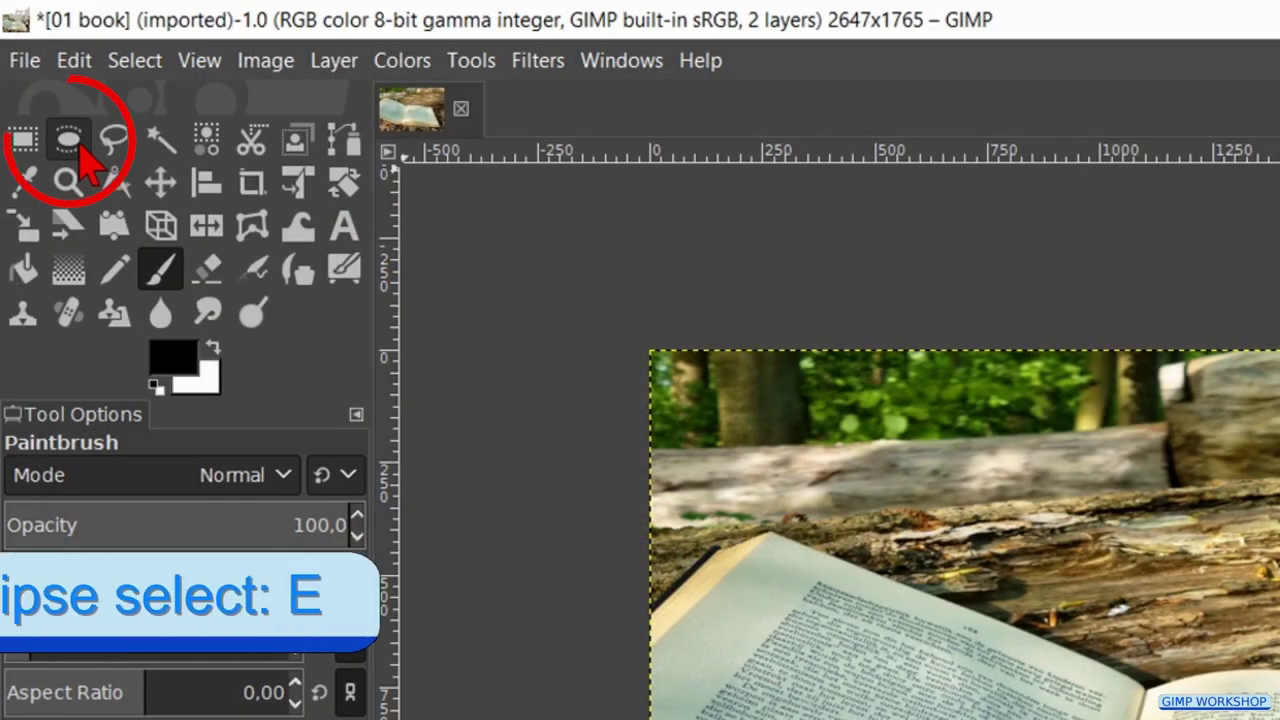
Step: Make a circular selection with Ellipse Select over the middle of the open book and the log behind it, adjusting its size and position
left_click(68, 142)
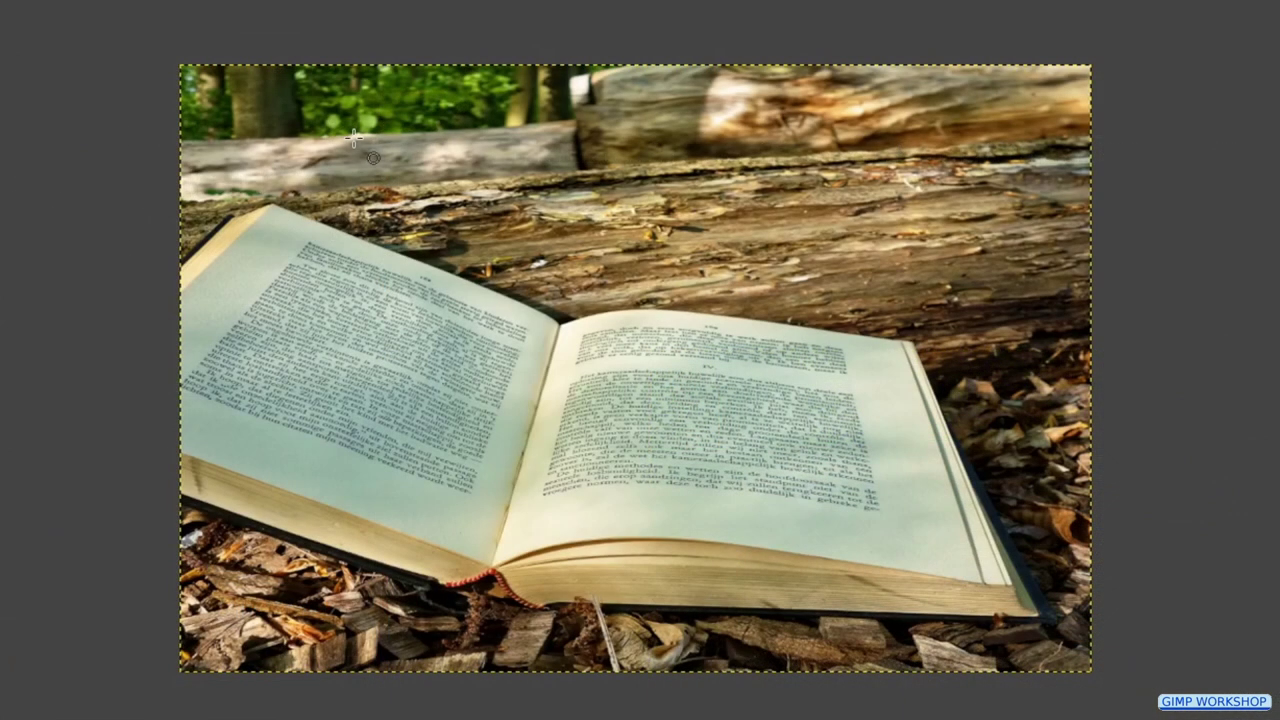
left_click_drag(355, 138, 592, 508)
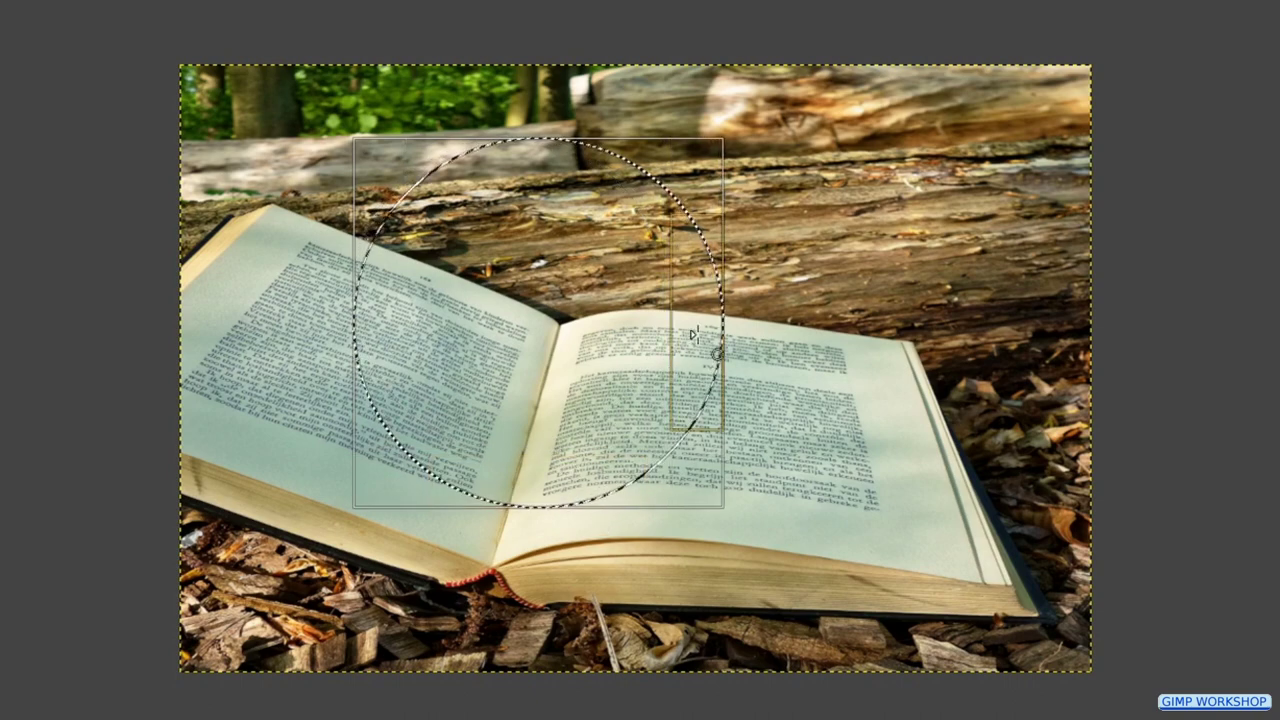
mouse_move(686, 337)
left_mouse_down()
mouse_move(600, 349)
mouse_move(757, 340)
mouse_move(712, 356)
mouse_move(694, 337)
left_mouse_up()
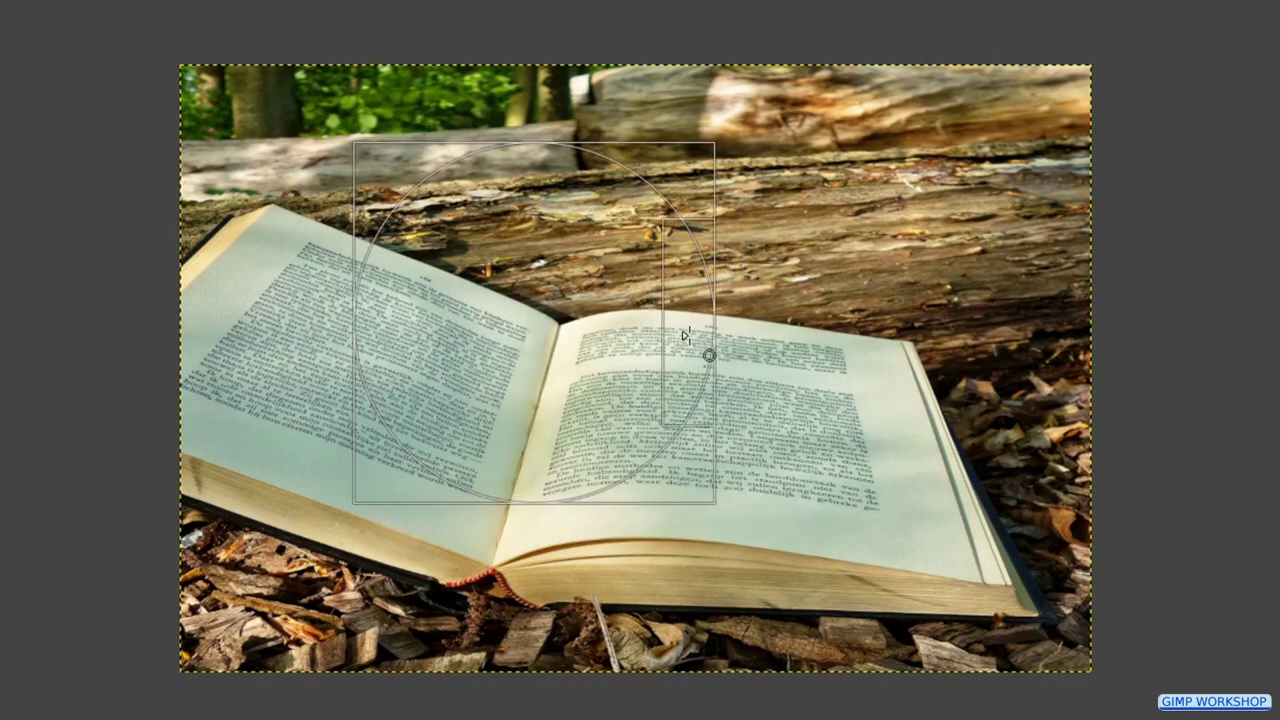
mouse_move(406, 480)
left_mouse_down()
mouse_move(394, 491)
mouse_move(358, 480)
mouse_move(389, 467)
left_mouse_up()
left_click_drag(651, 409, 616, 395)
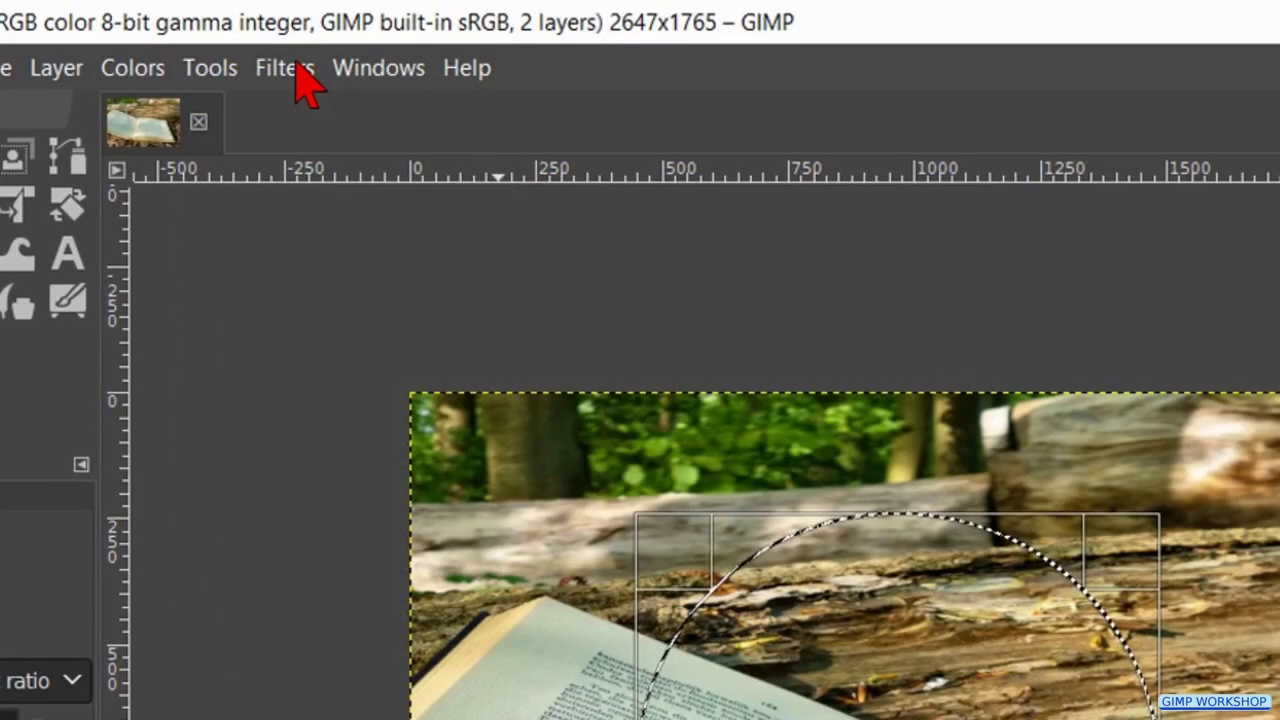
Step: Apply the Spherize distortion to the circular selection with an angle of view of 100.31
left_click(288, 68)
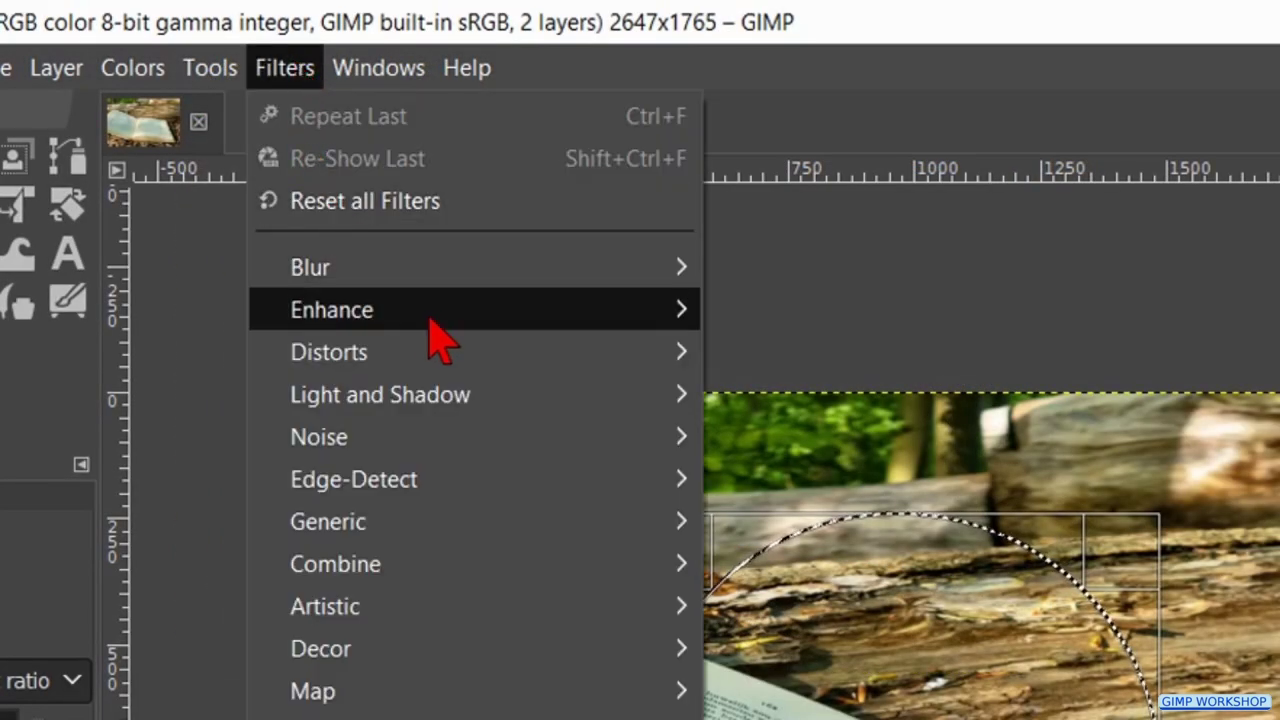
mouse_move(692, 360)
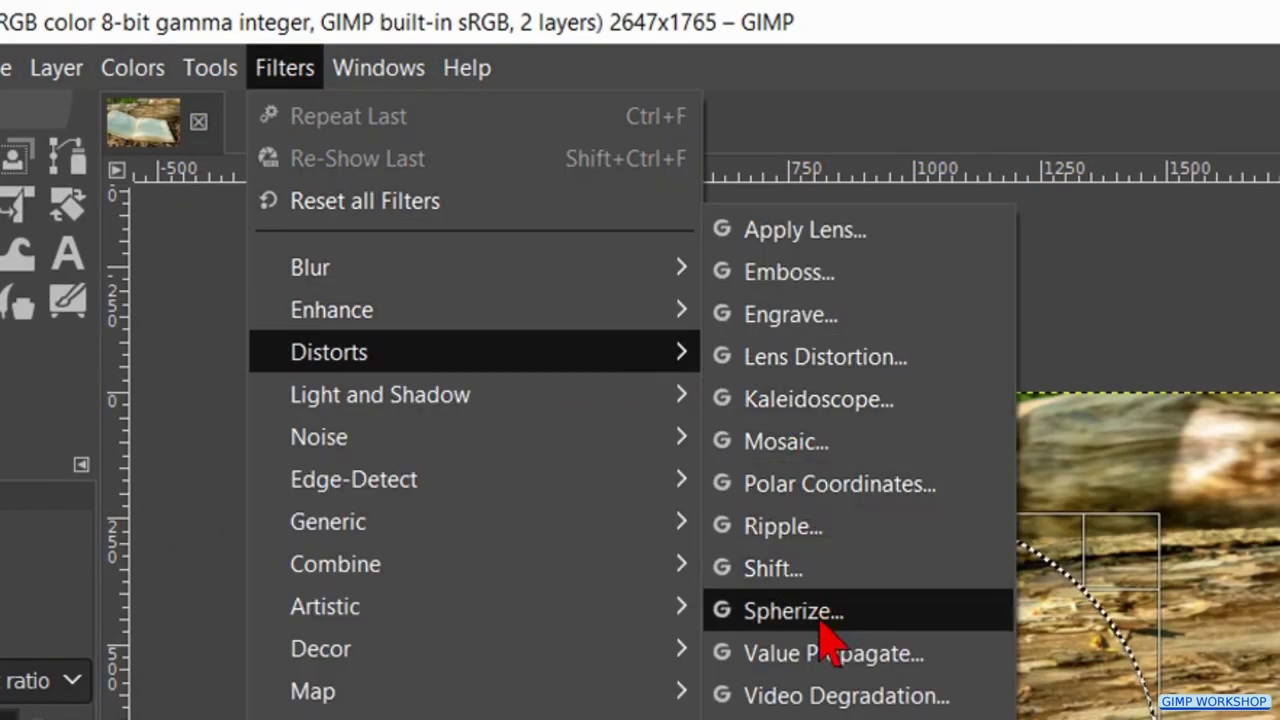
left_click(822, 624)
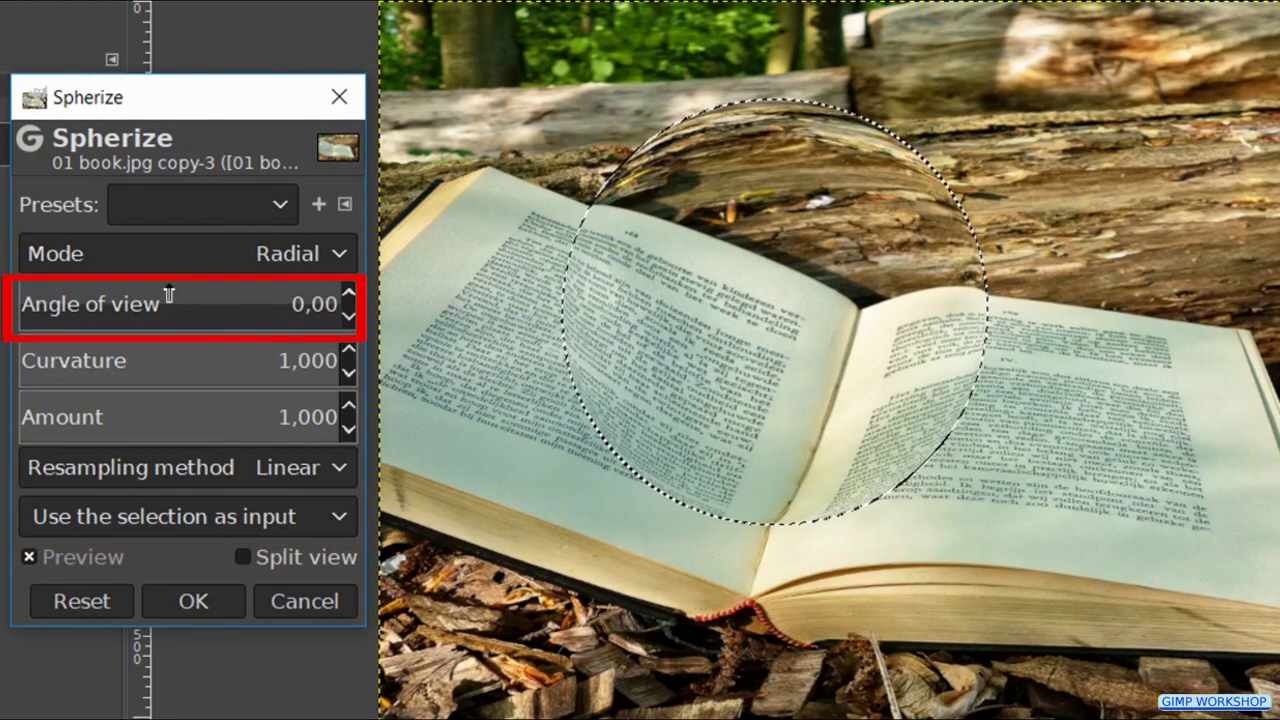
left_click_drag(168, 293, 197, 296)
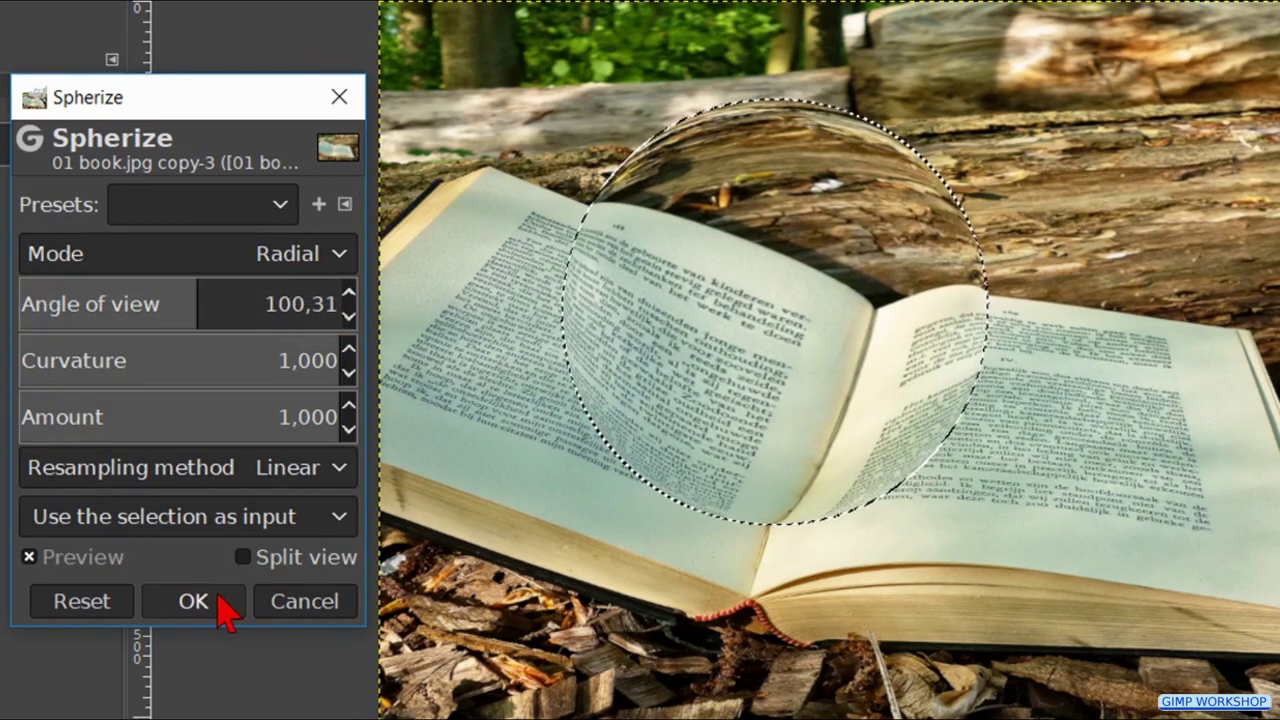
left_click(219, 598)
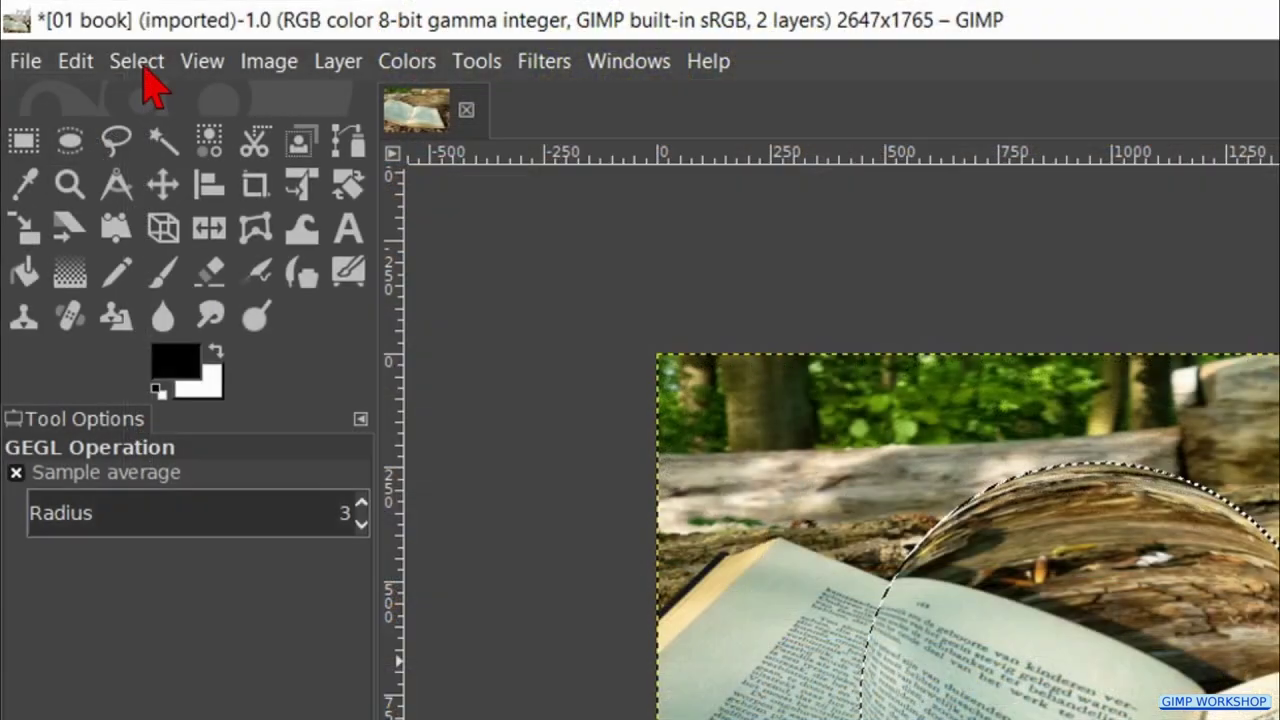
Step: Invert the selection and clear everything outside the circle on the duplicated layer
left_click(140, 66)
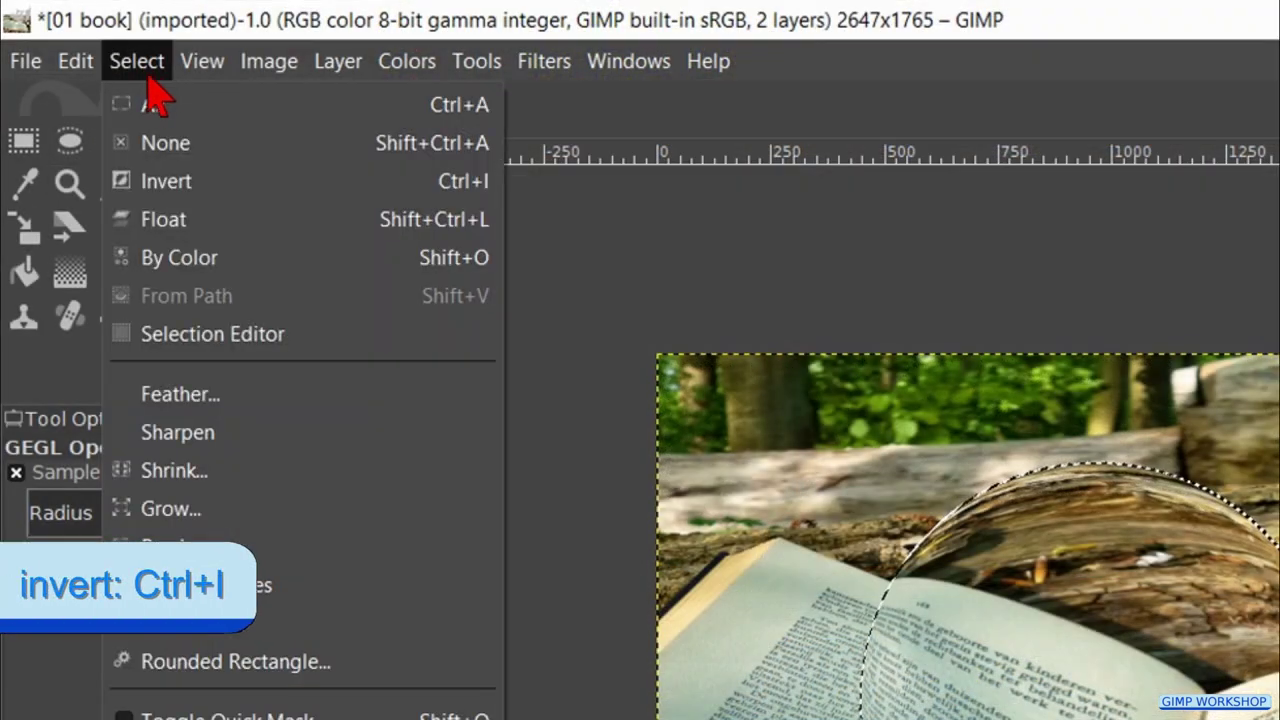
left_click(183, 190)
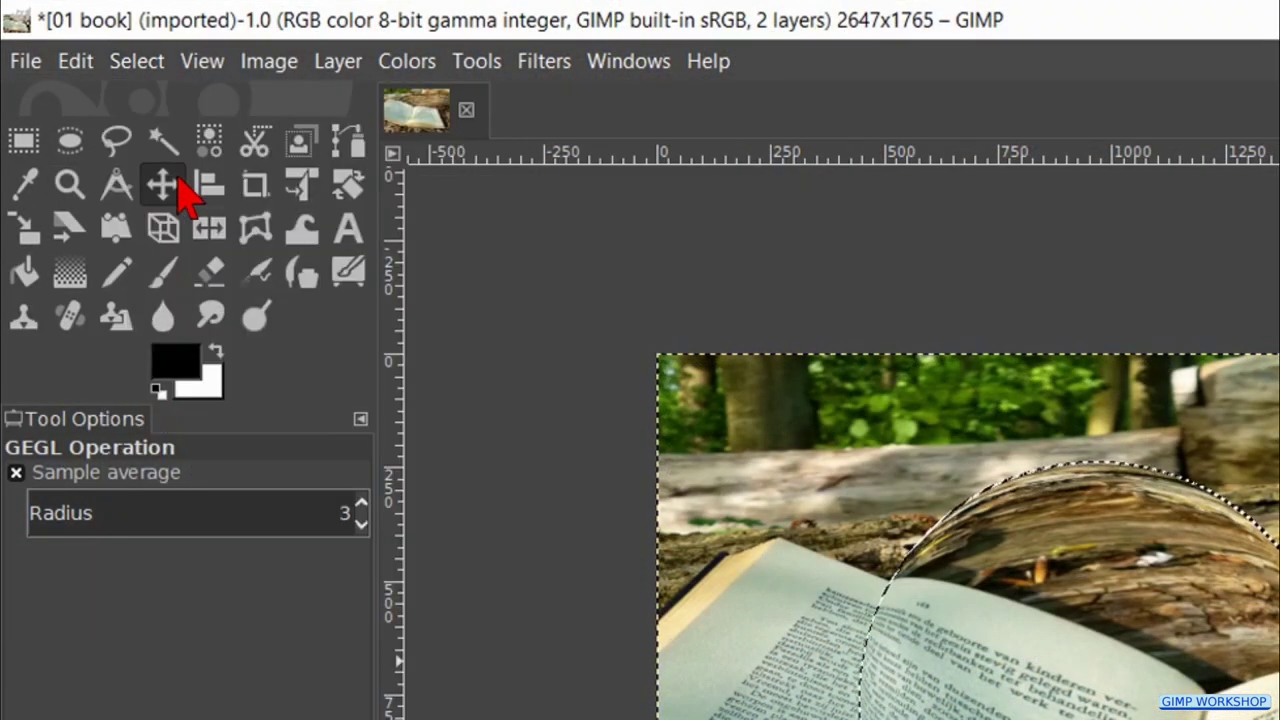
left_click(78, 64)
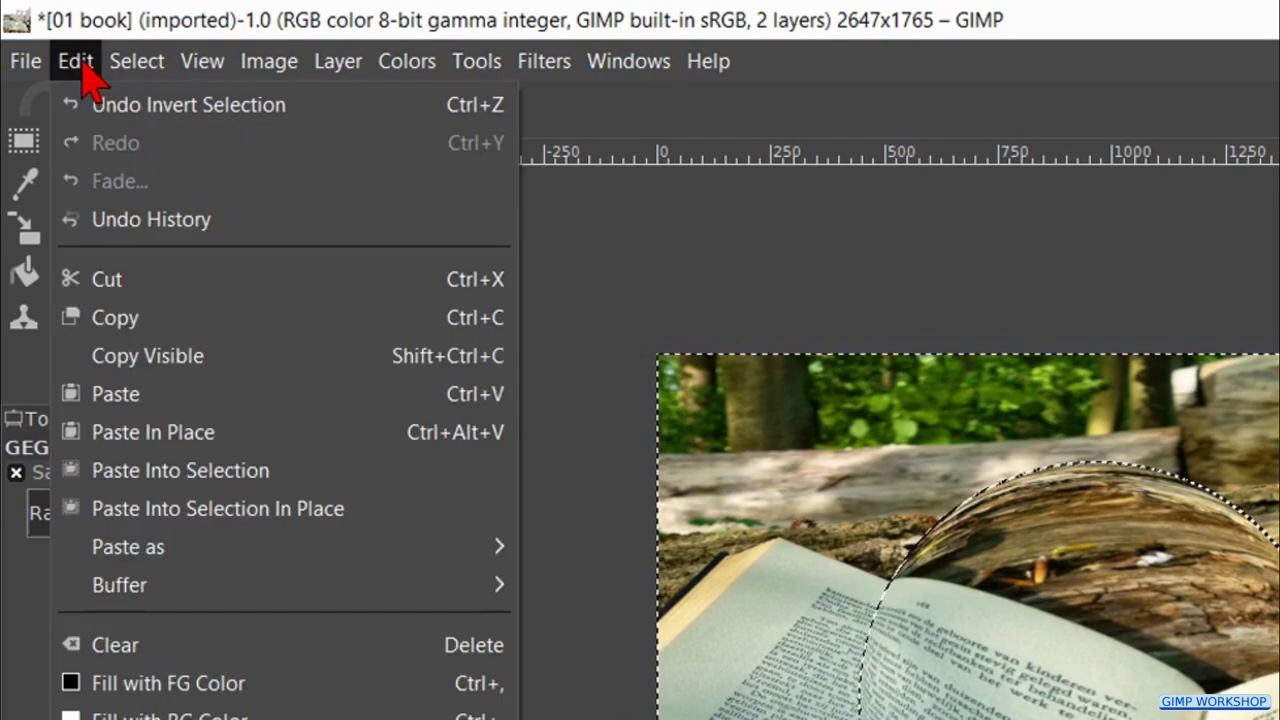
left_click(198, 652)
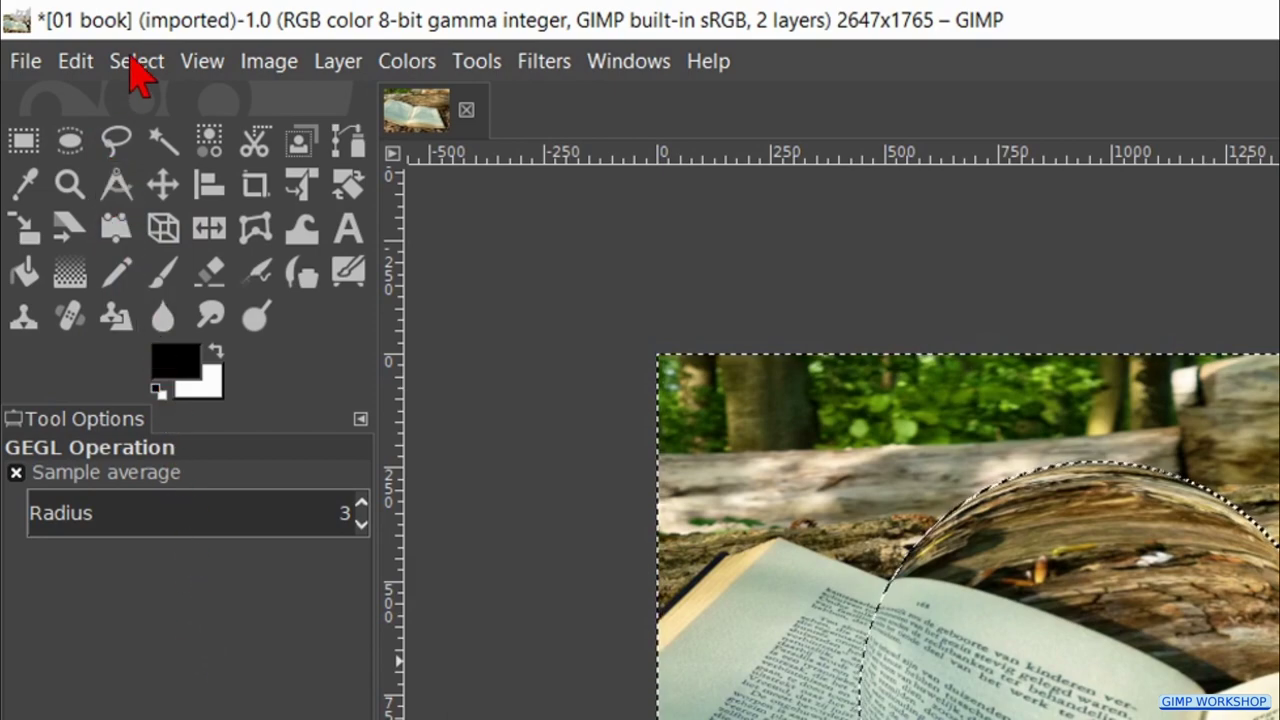
Step: Invert the selection back to the circle, and briefly hide and reshow the original 01 book.jpg layer to check the cut-out
left_click(136, 64)
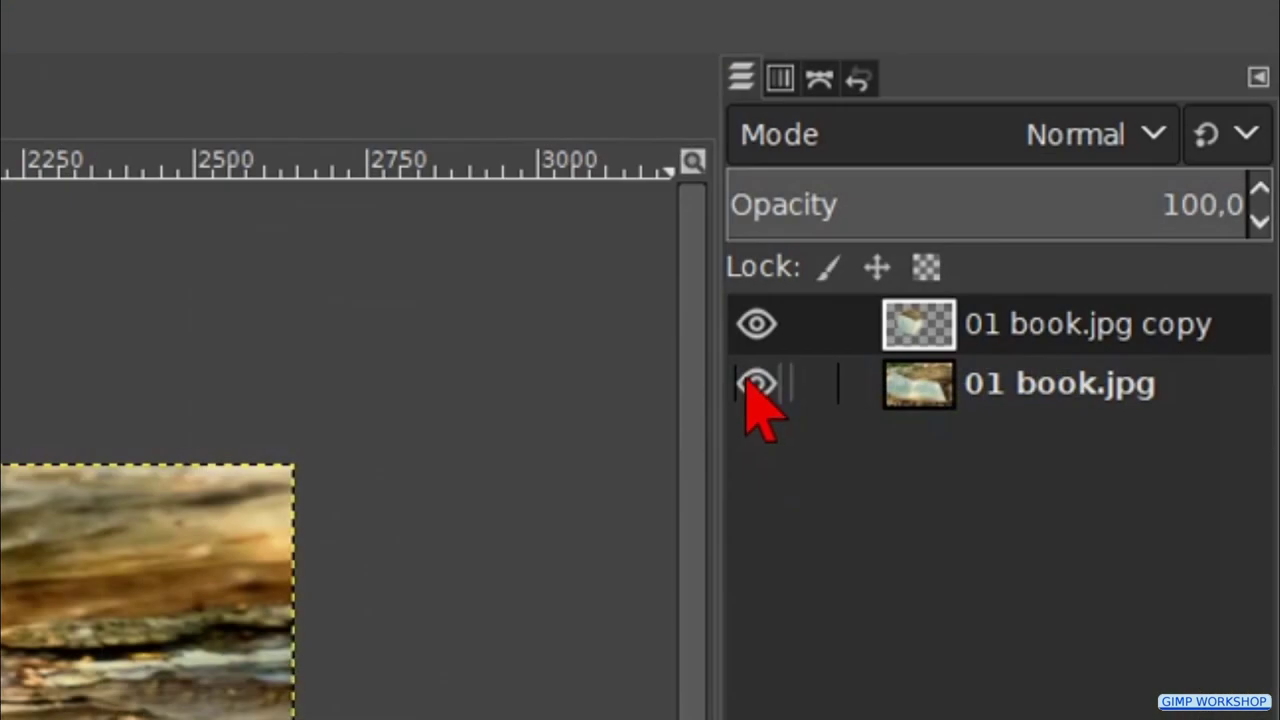
left_click(757, 383)
left_click(757, 383)
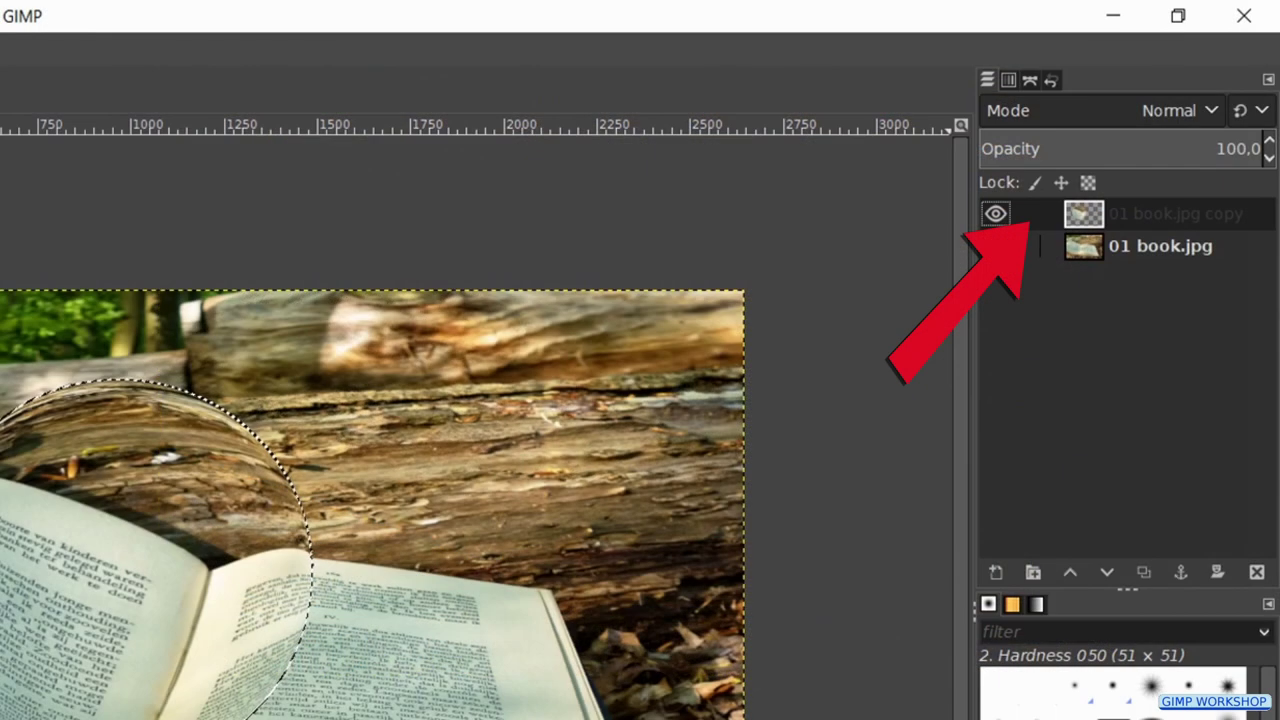
Step: Add a transparent layer named "inner shadow" and set the Gradient tool to FG to Transparent, reversed, with Radial shape
left_click(996, 573)
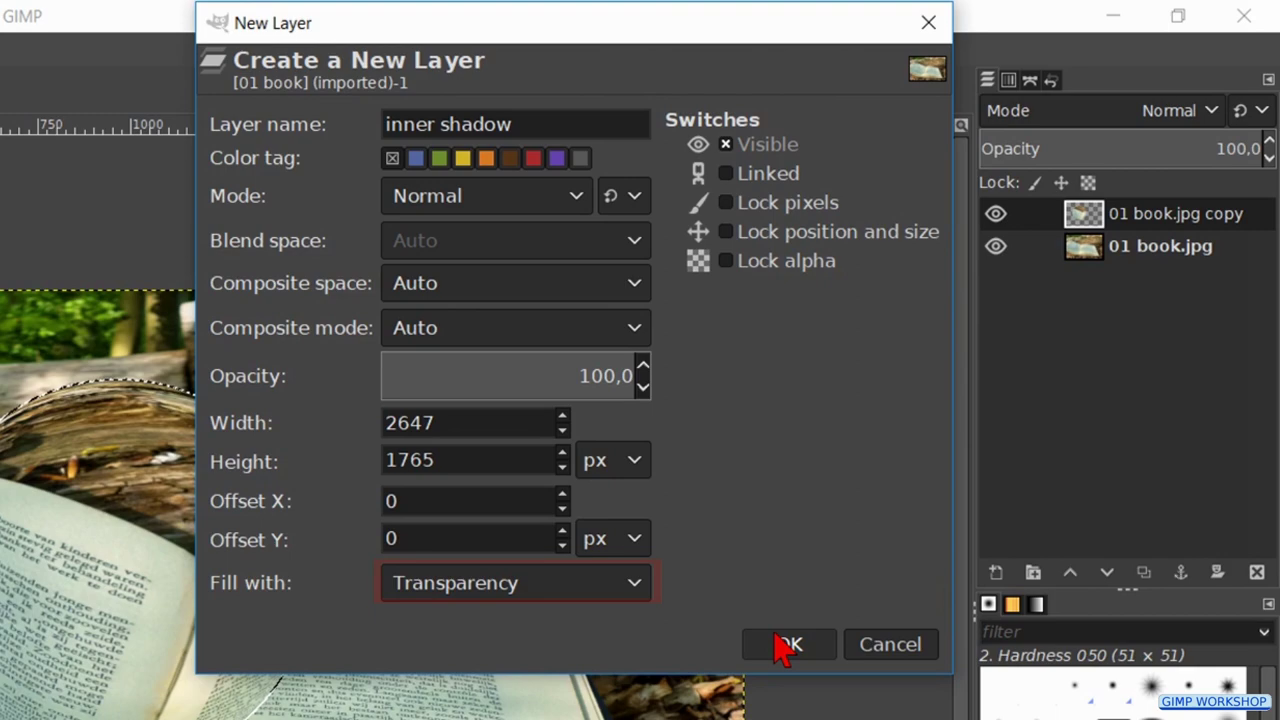
left_click(785, 645)
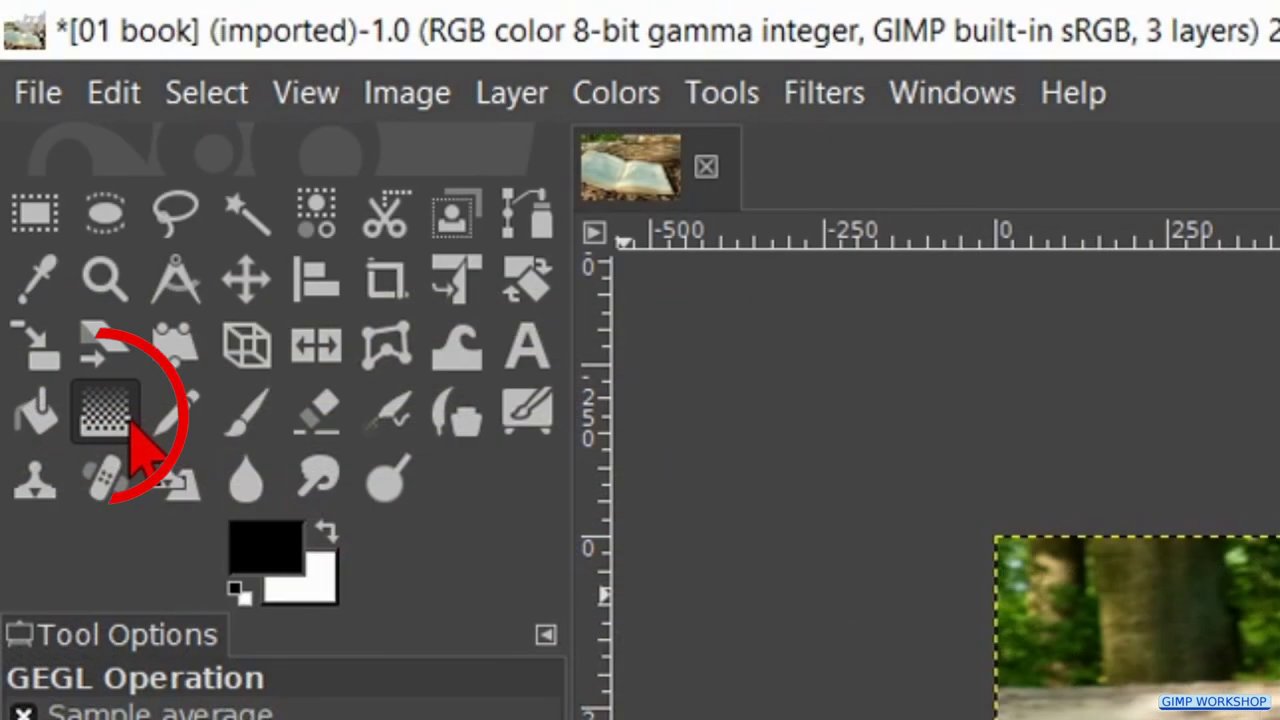
left_click(105, 410)
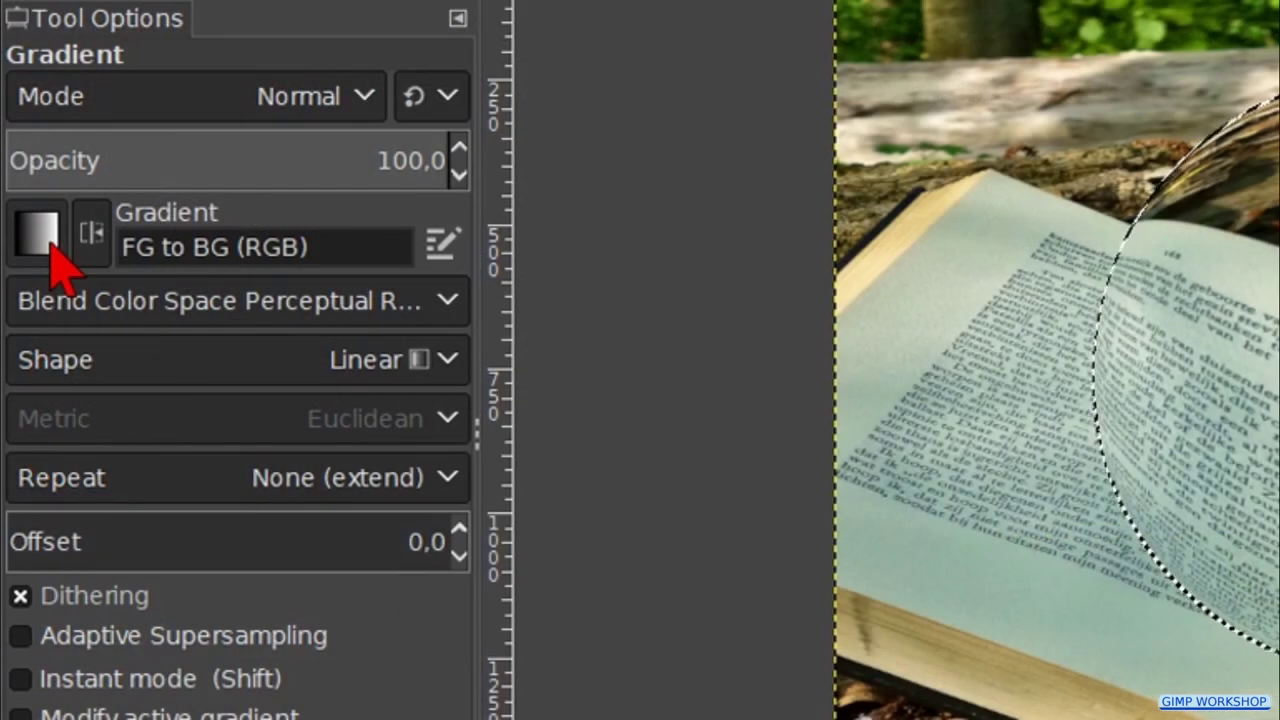
left_click(40, 234)
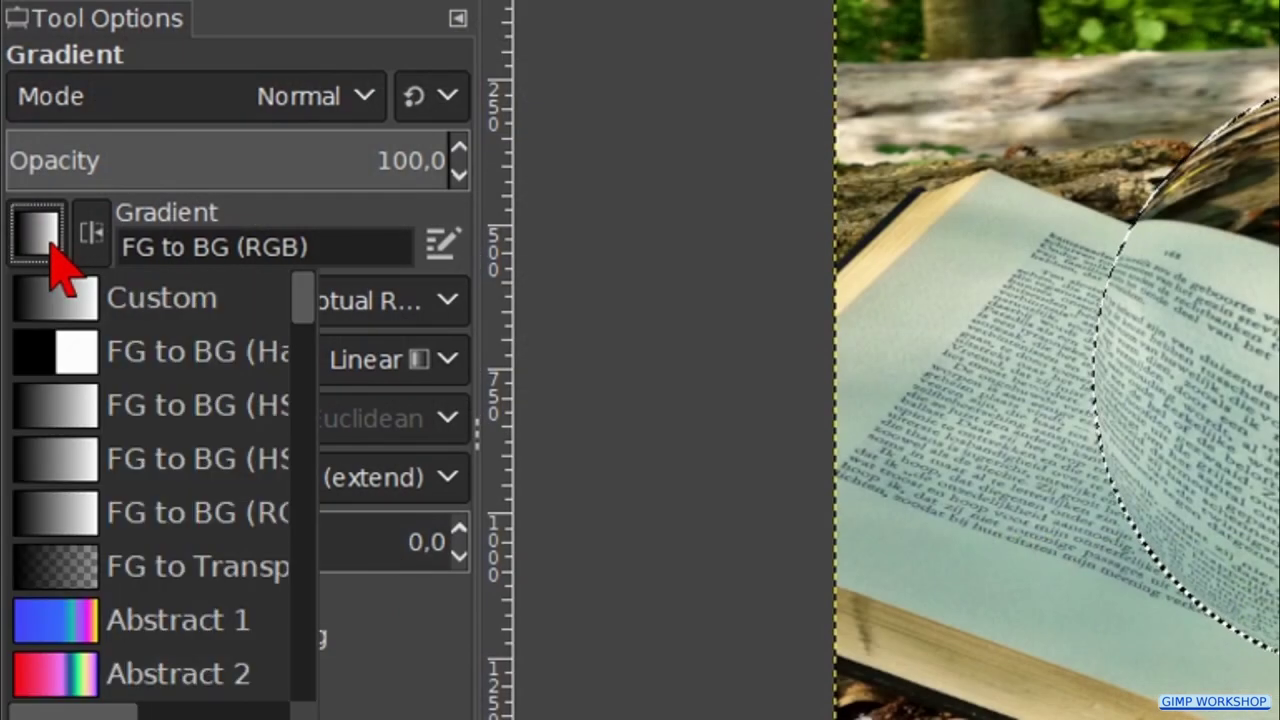
left_click(165, 572)
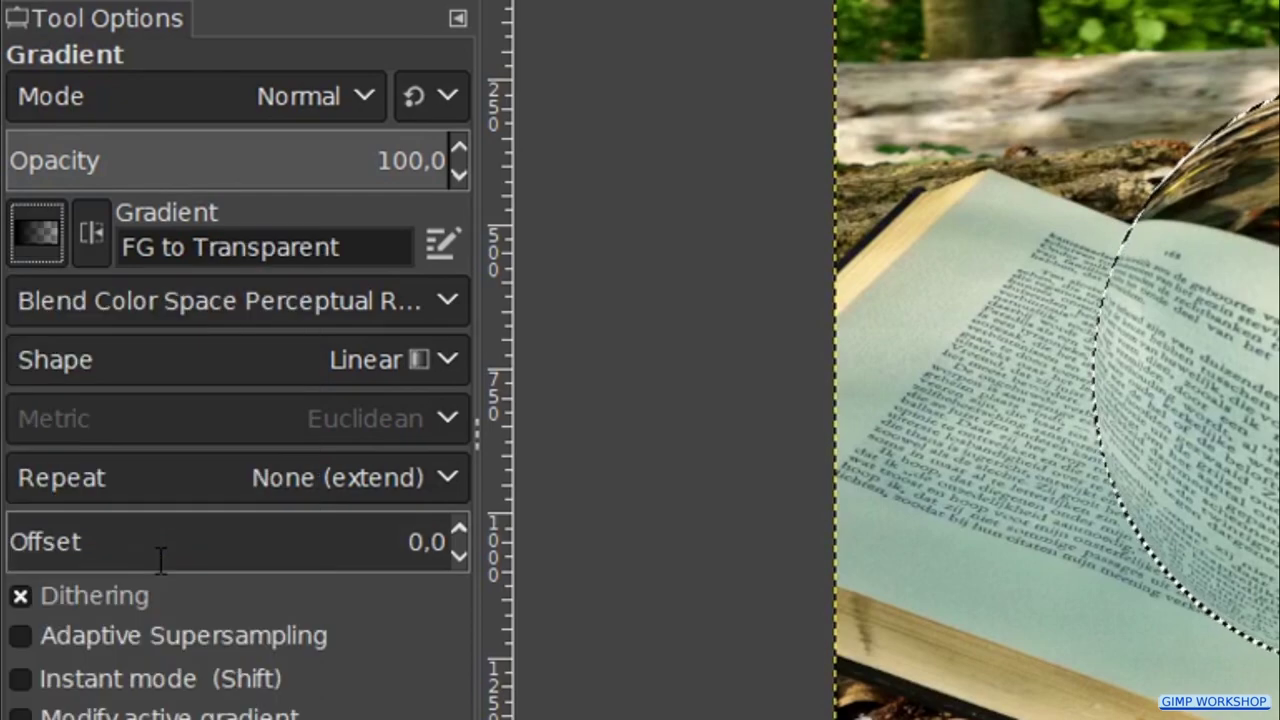
left_click(86, 238)
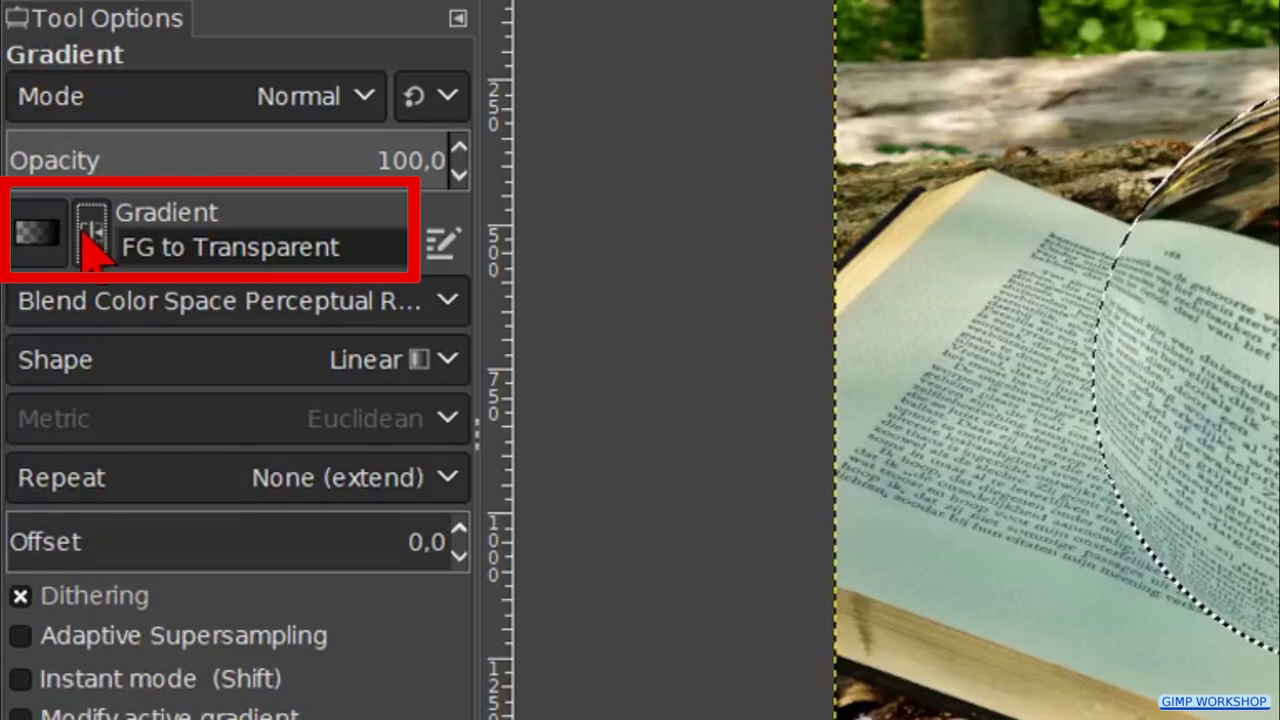
left_click(336, 364)
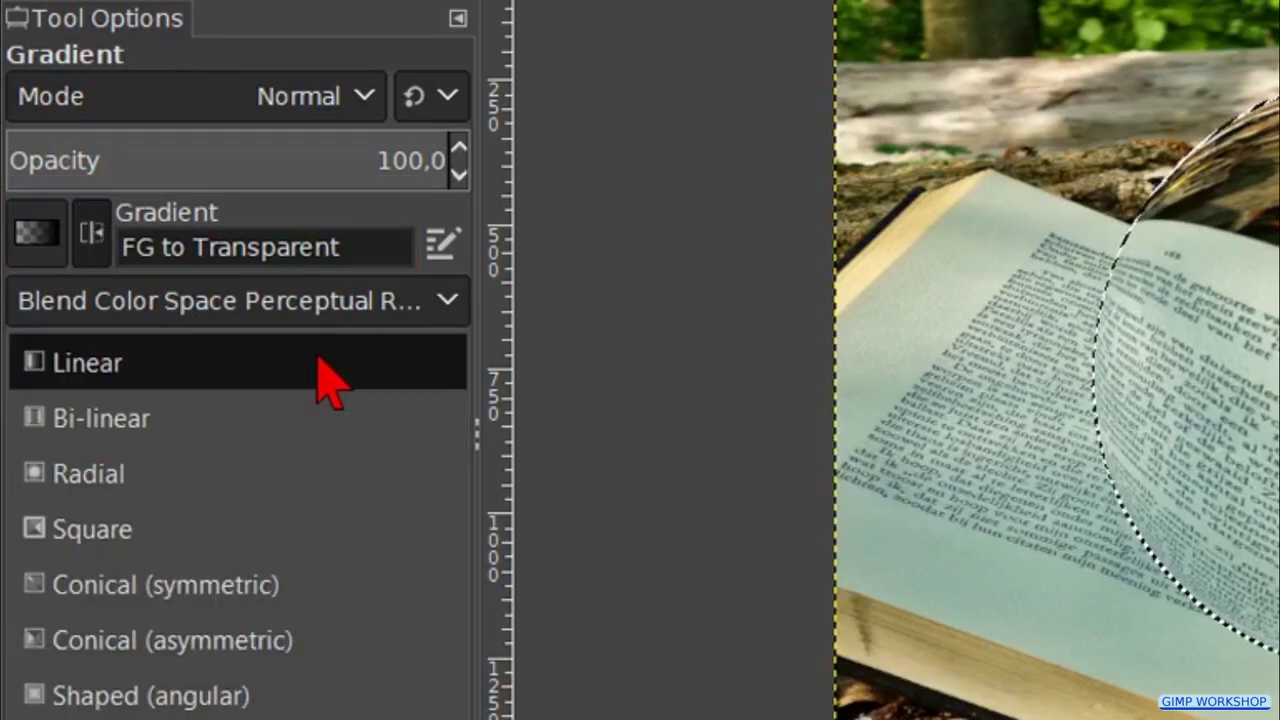
left_click(150, 490)
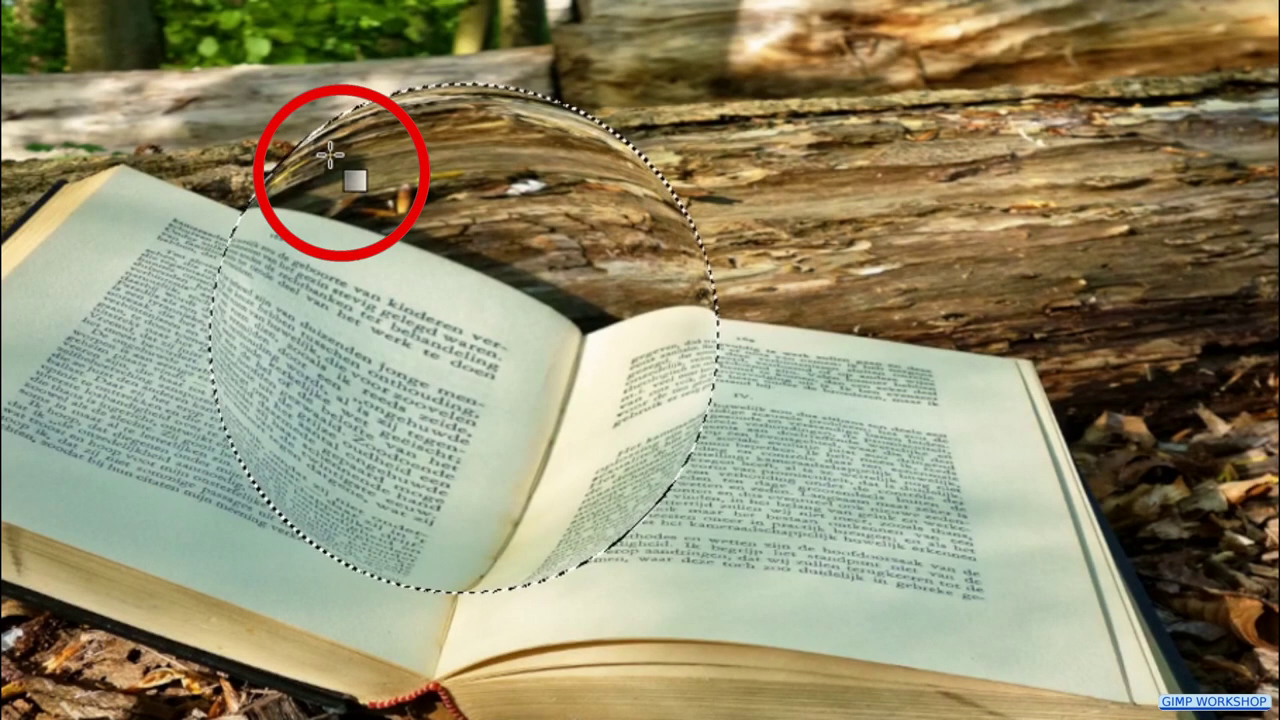
Step: Shade the sphere with a gradient from its upper left to lower right, midpoint near the end, and set the layer opacity to 84.6
mouse_move(330, 156)
left_mouse_down()
mouse_move(536, 484)
mouse_move(583, 497)
mouse_move(580, 484)
left_mouse_up()
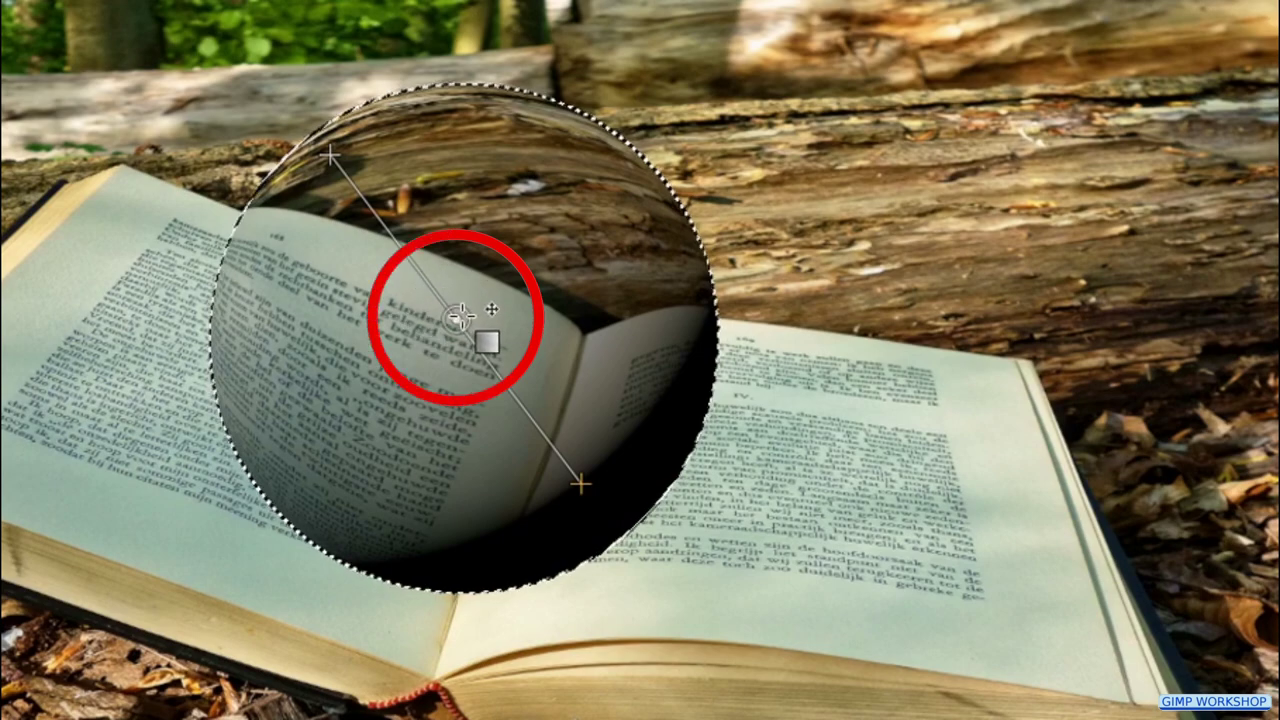
left_click_drag(459, 318, 540, 435)
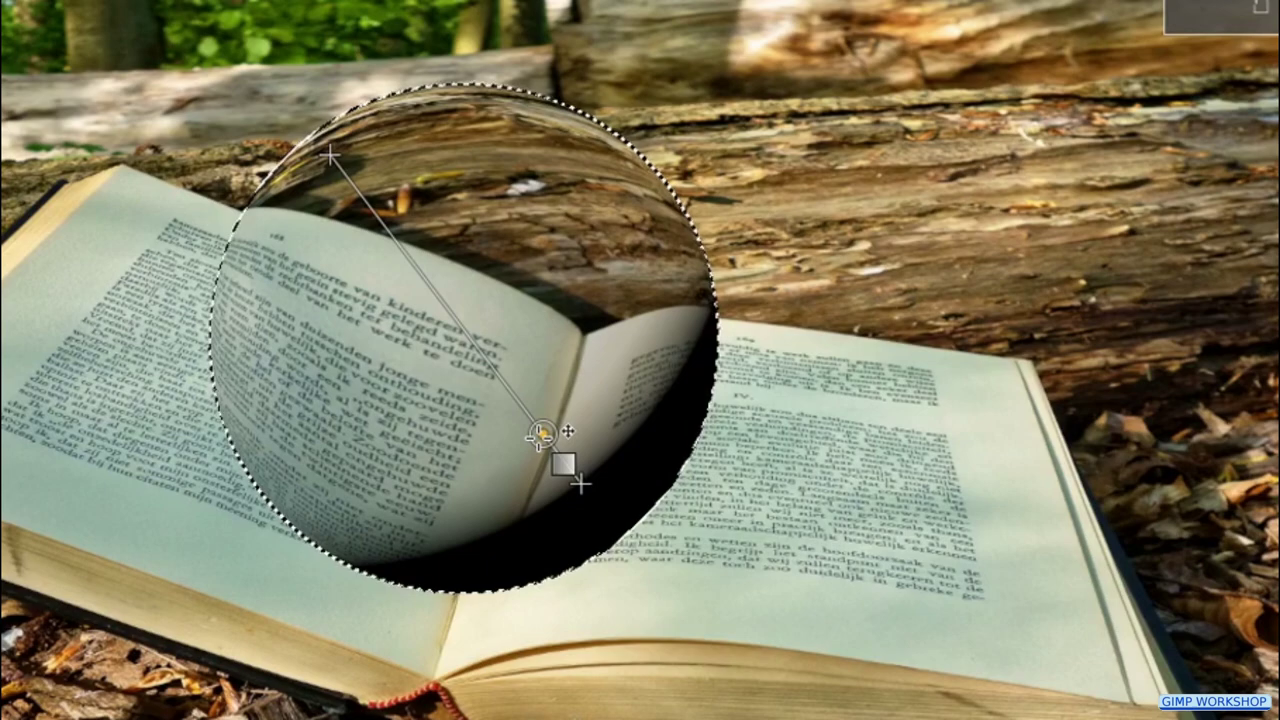
key("Return")
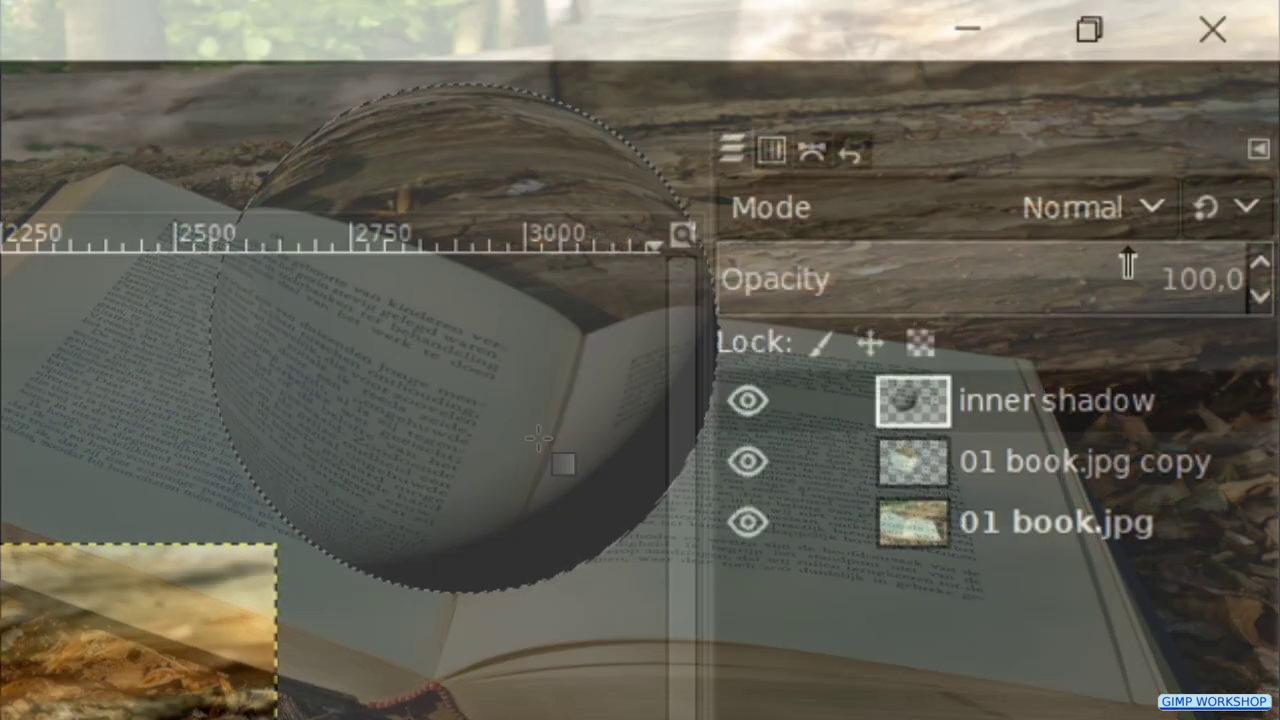
left_click_drag(1131, 257, 1151, 260)
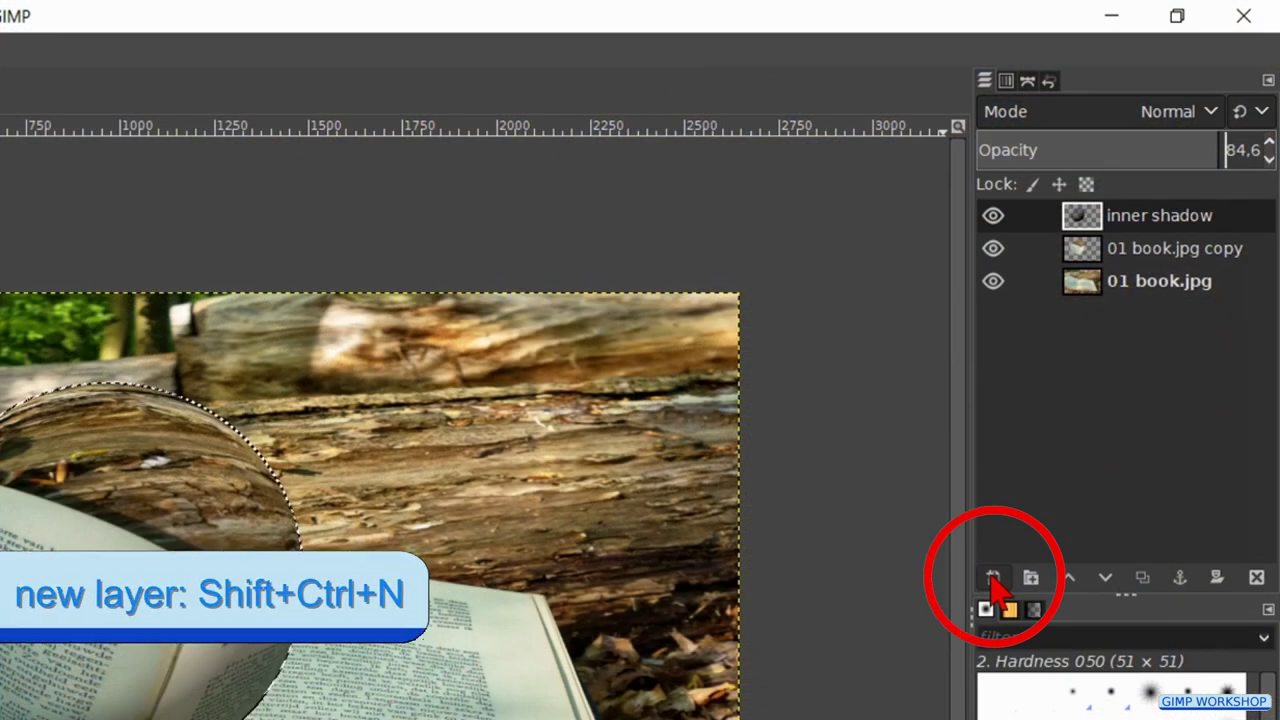
Step: Add a new transparency-filled layer named "light glow" above the inner shadow layer
left_click(993, 579)
type("light glow")
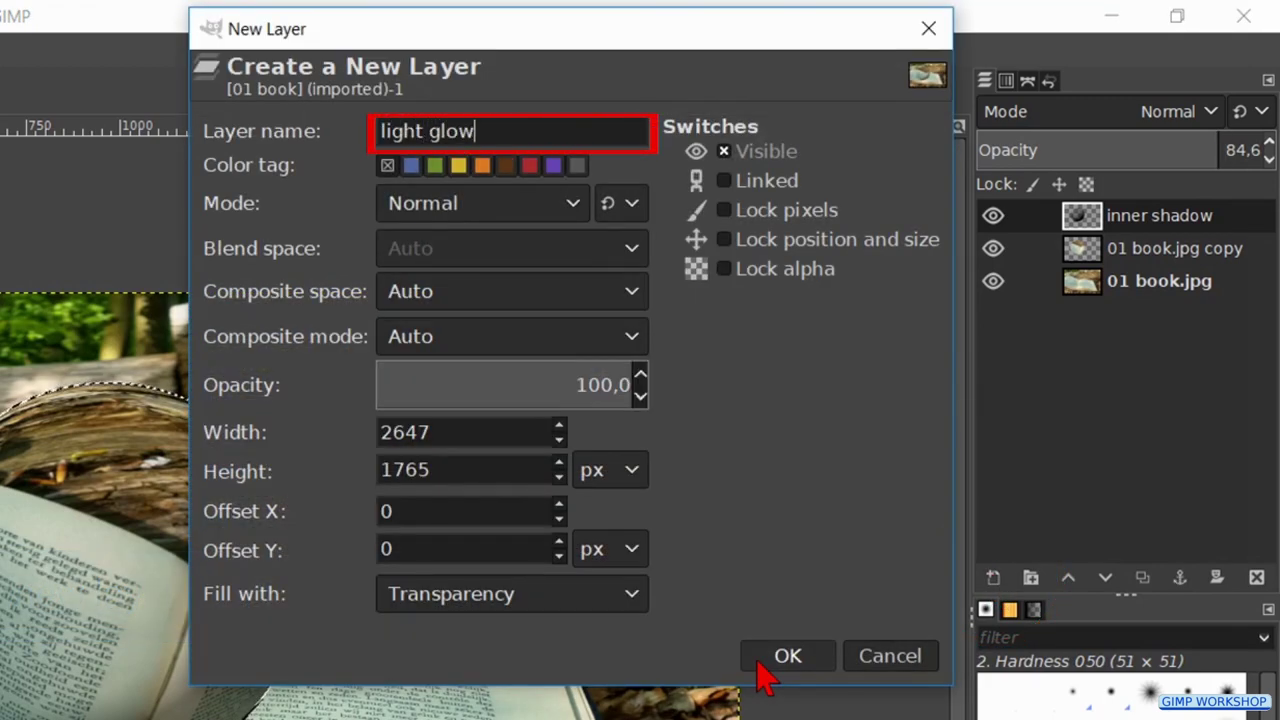
left_click(760, 664)
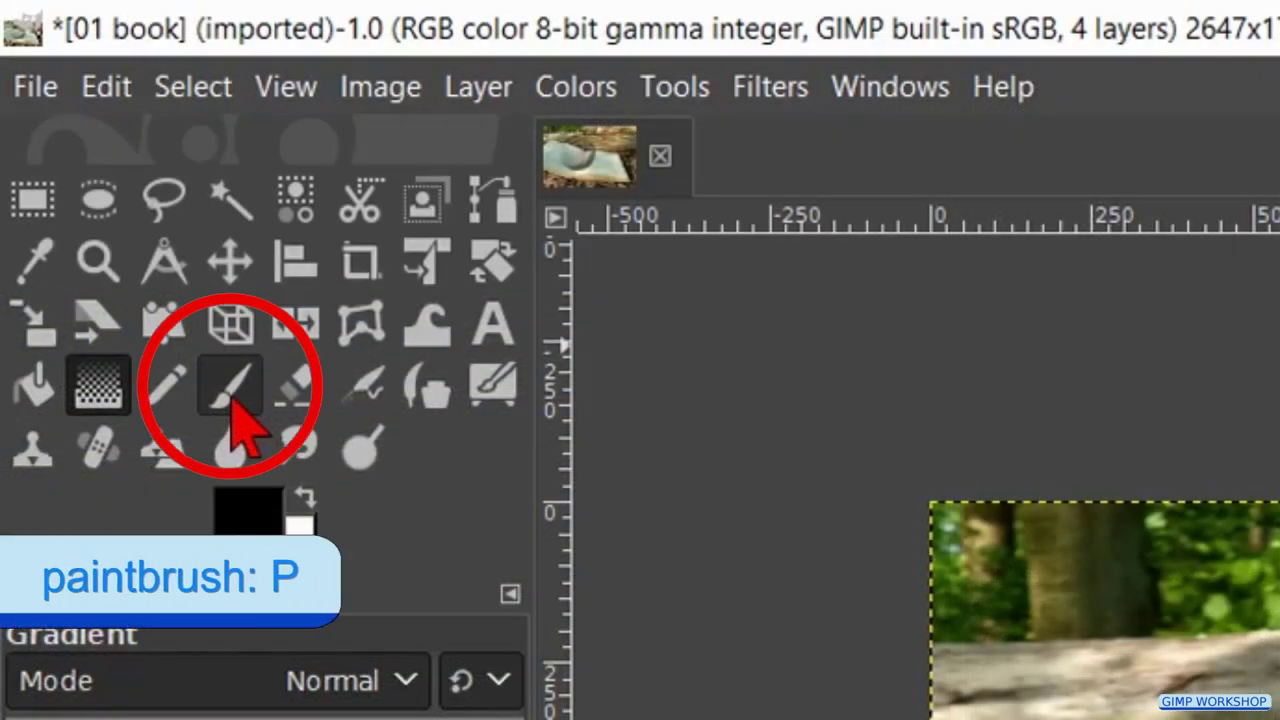
Step: Set up the Paintbrush with white as the foreground color and the brush Untitled #1
left_click(232, 392)
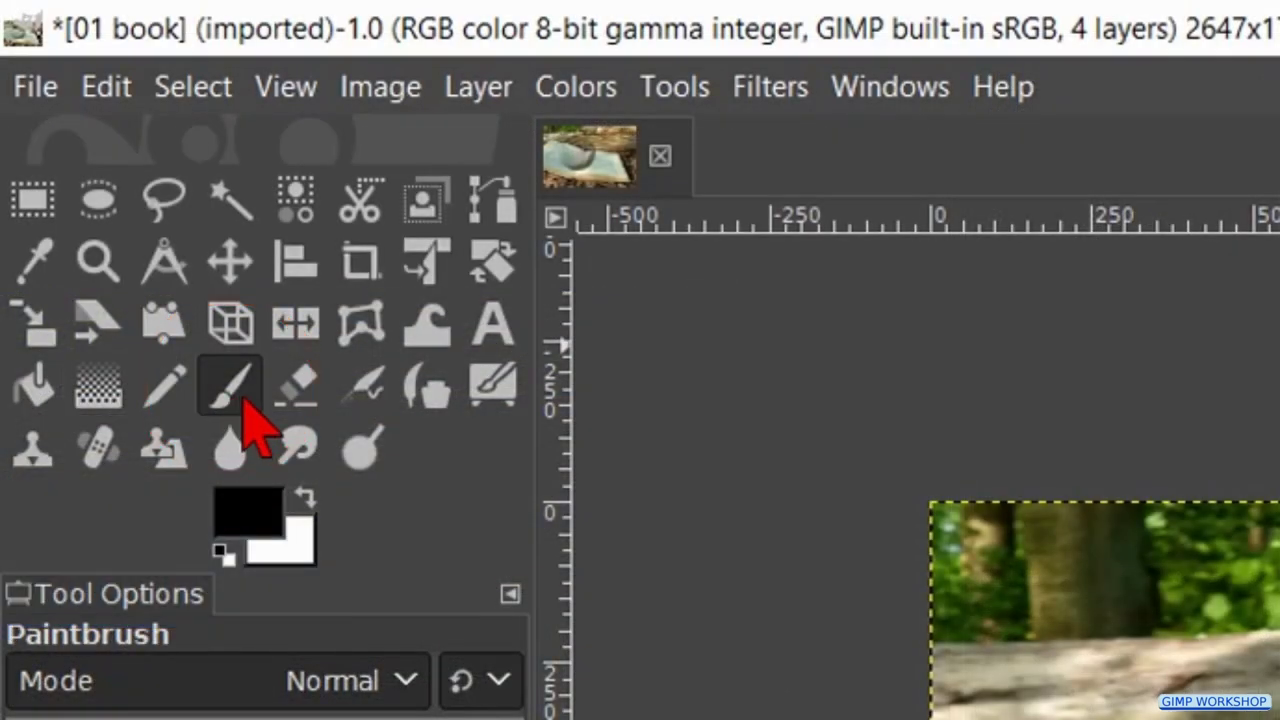
key("x")
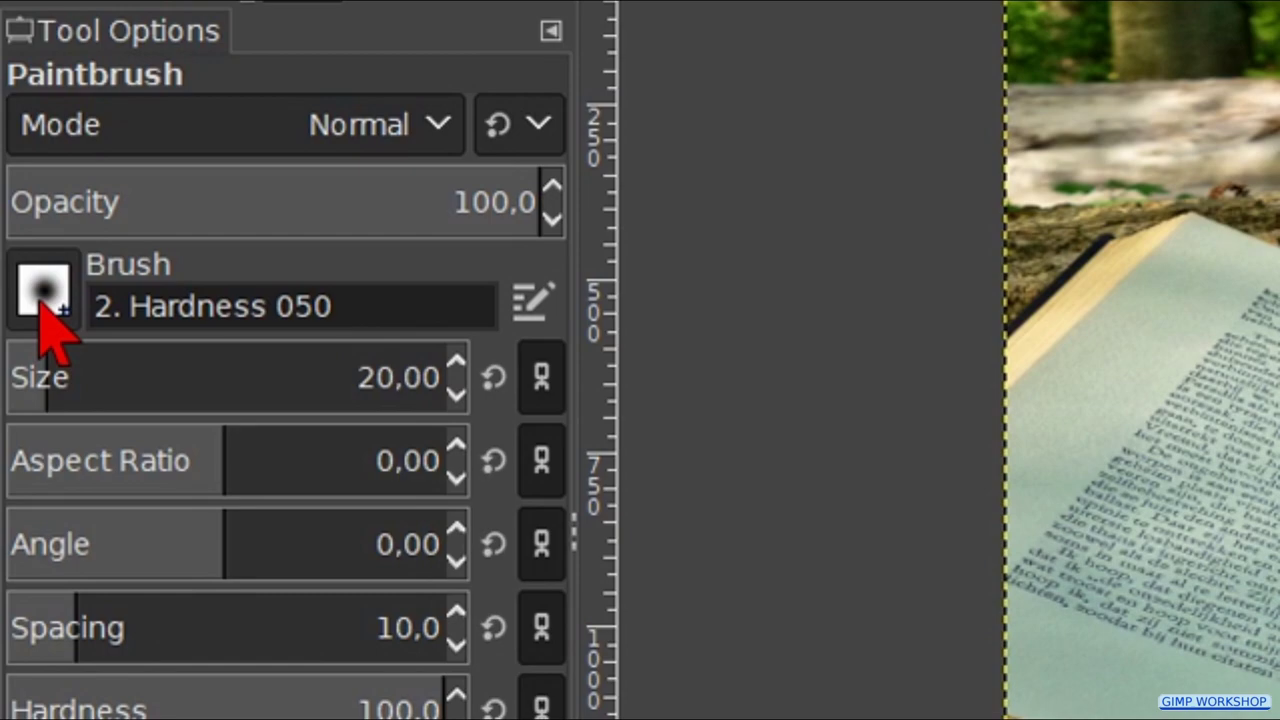
left_click(44, 292)
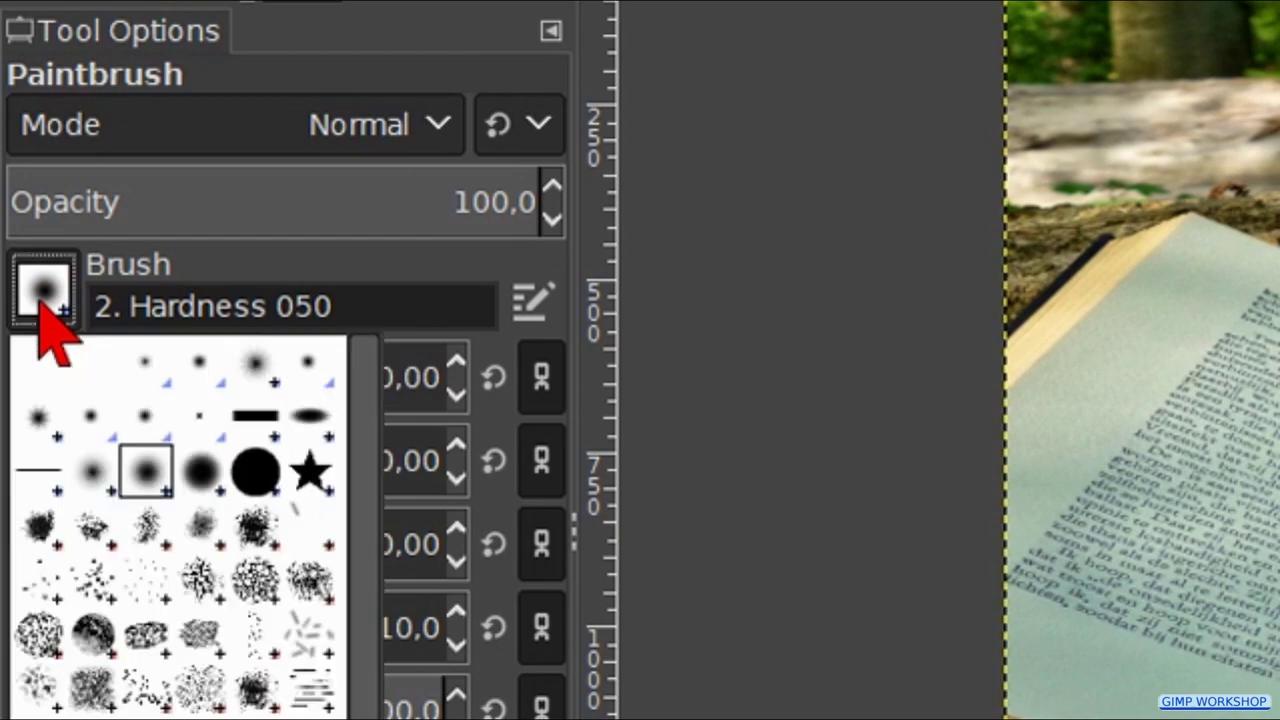
left_click(204, 364)
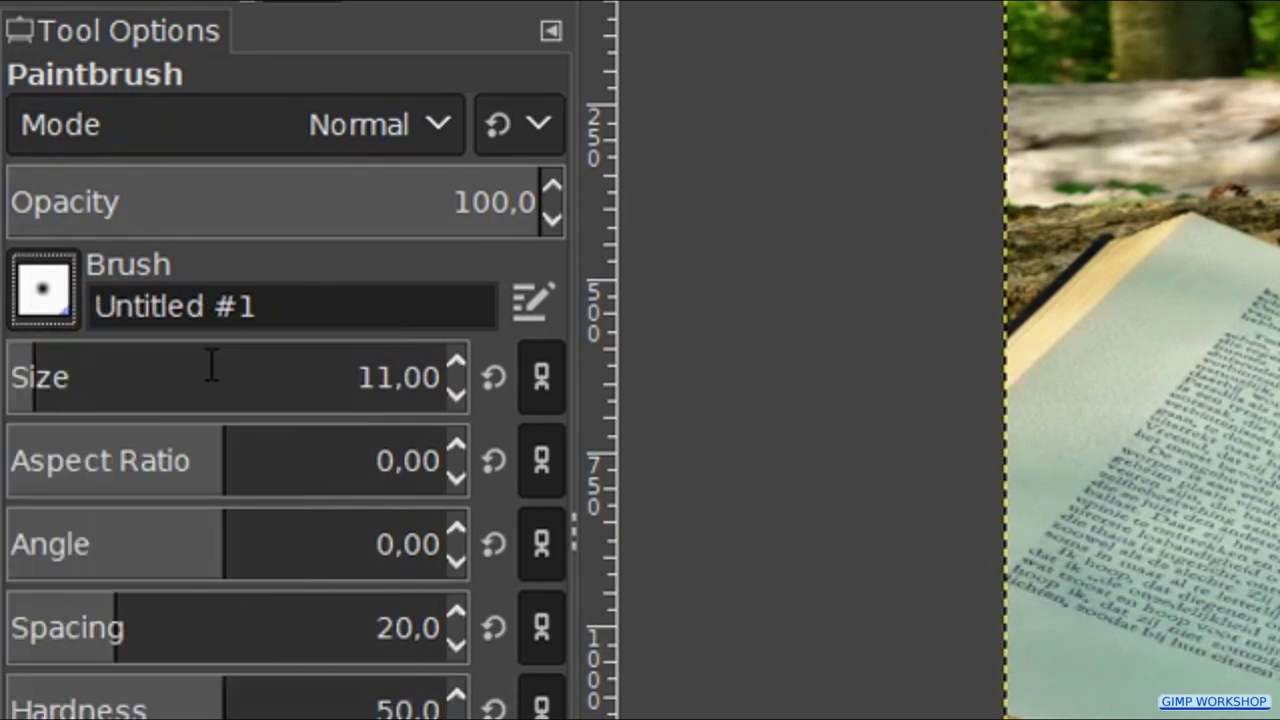
Step: Dab a white glow on the upper part of the sphere at brush size 1201.77 and set the light glow layer's opacity to 61.0
mouse_move(201, 380)
left_mouse_down()
mouse_move(603, 400)
mouse_move(717, 389)
mouse_move(472, 372)
mouse_move(492, 376)
left_mouse_up()
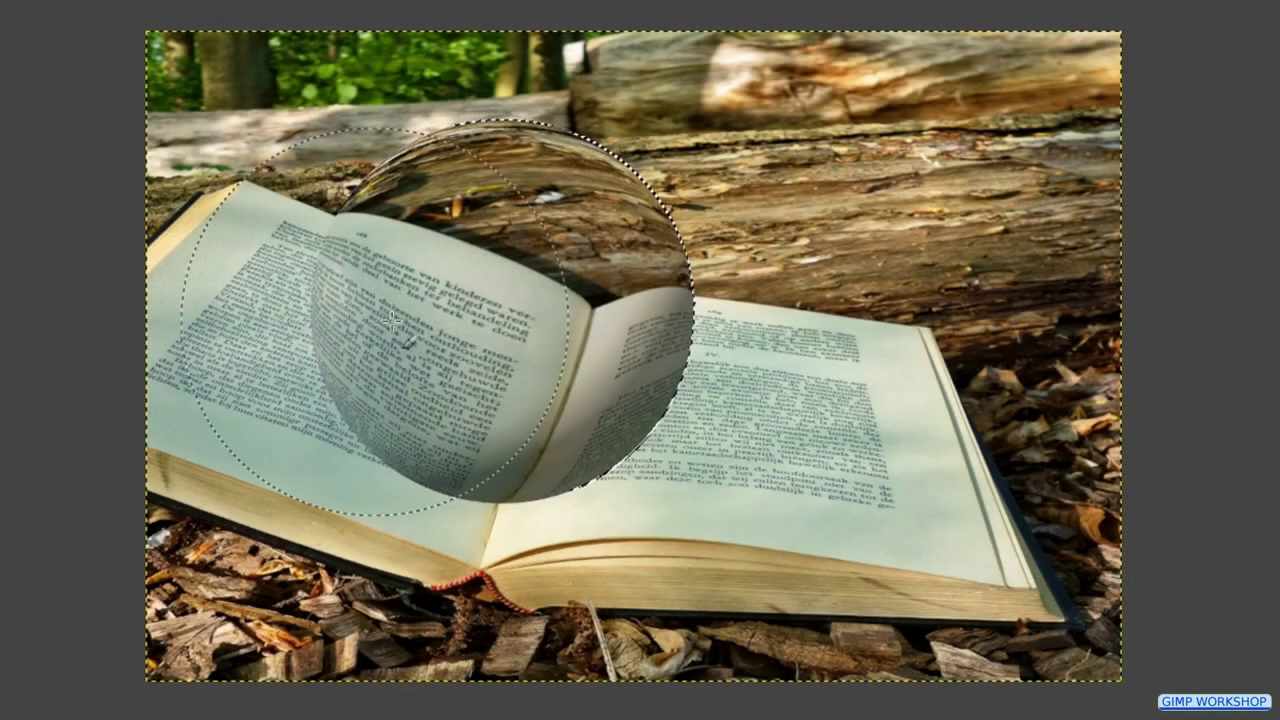
left_click(471, 260)
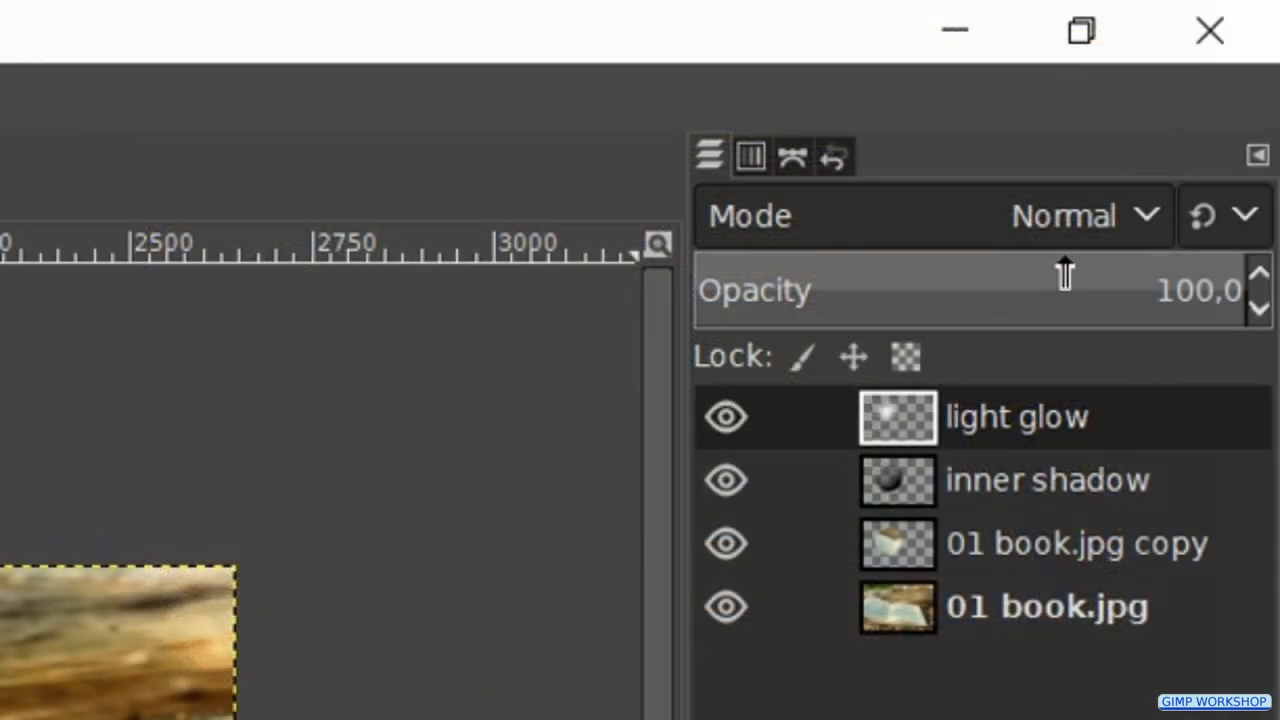
left_click(1064, 275)
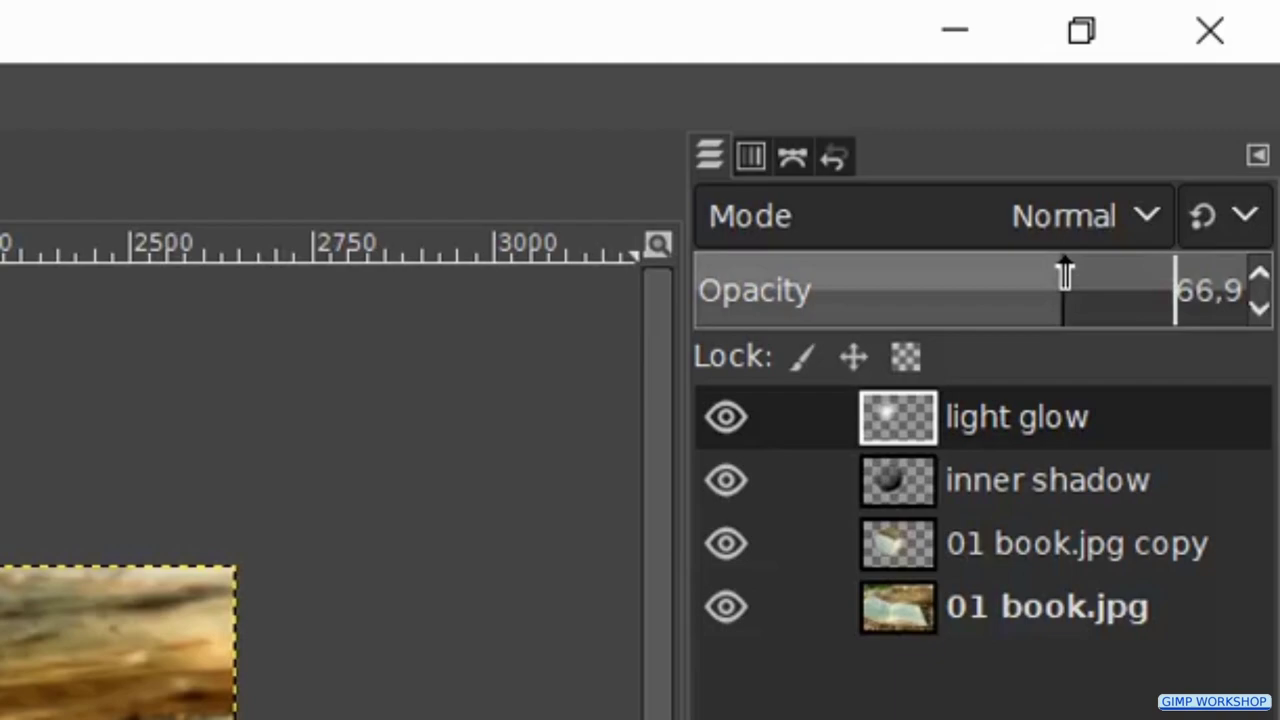
left_click_drag(1064, 275, 1057, 274)
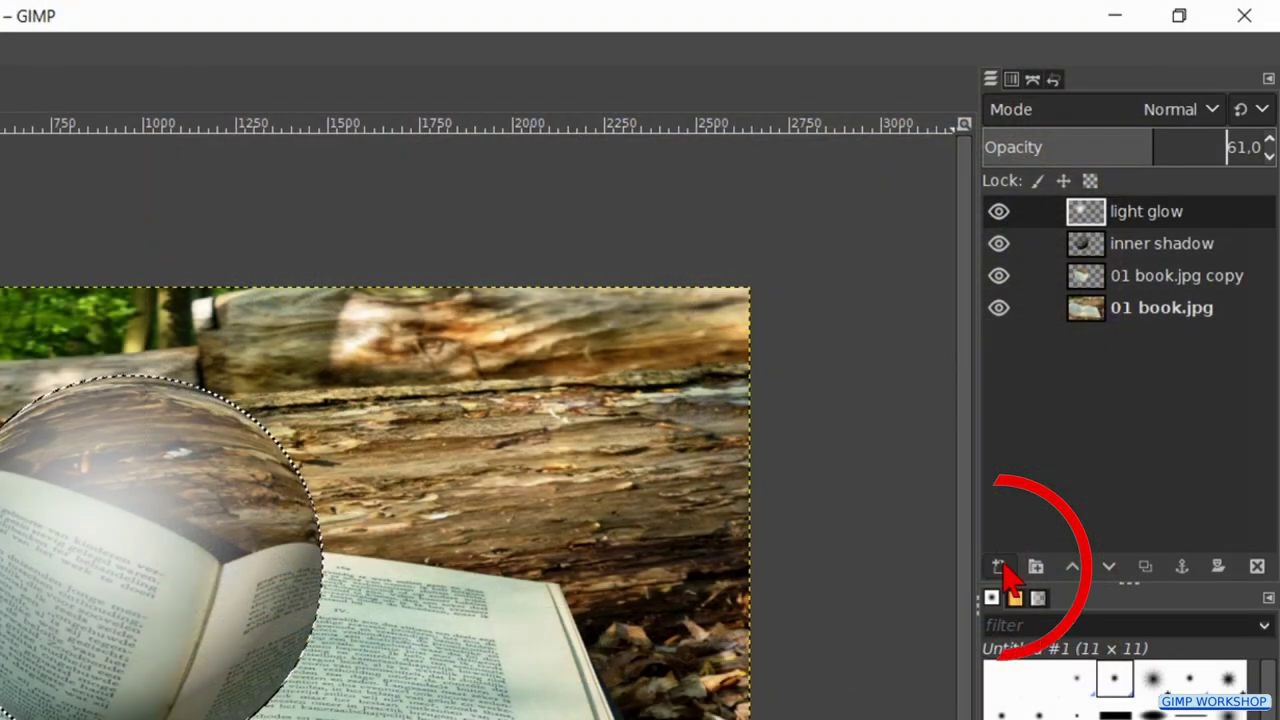
Step: Add a new transparency-filled layer named "spot" above the light glow layer
left_click(999, 567)
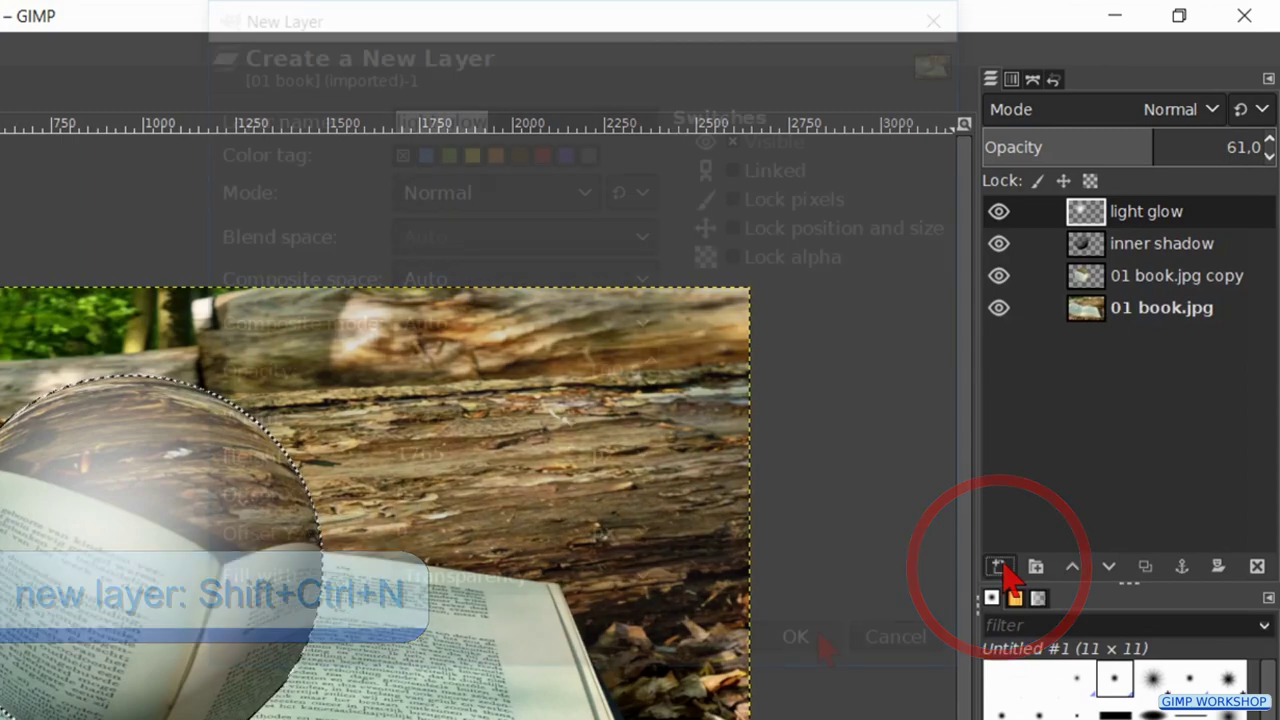
type("spot")
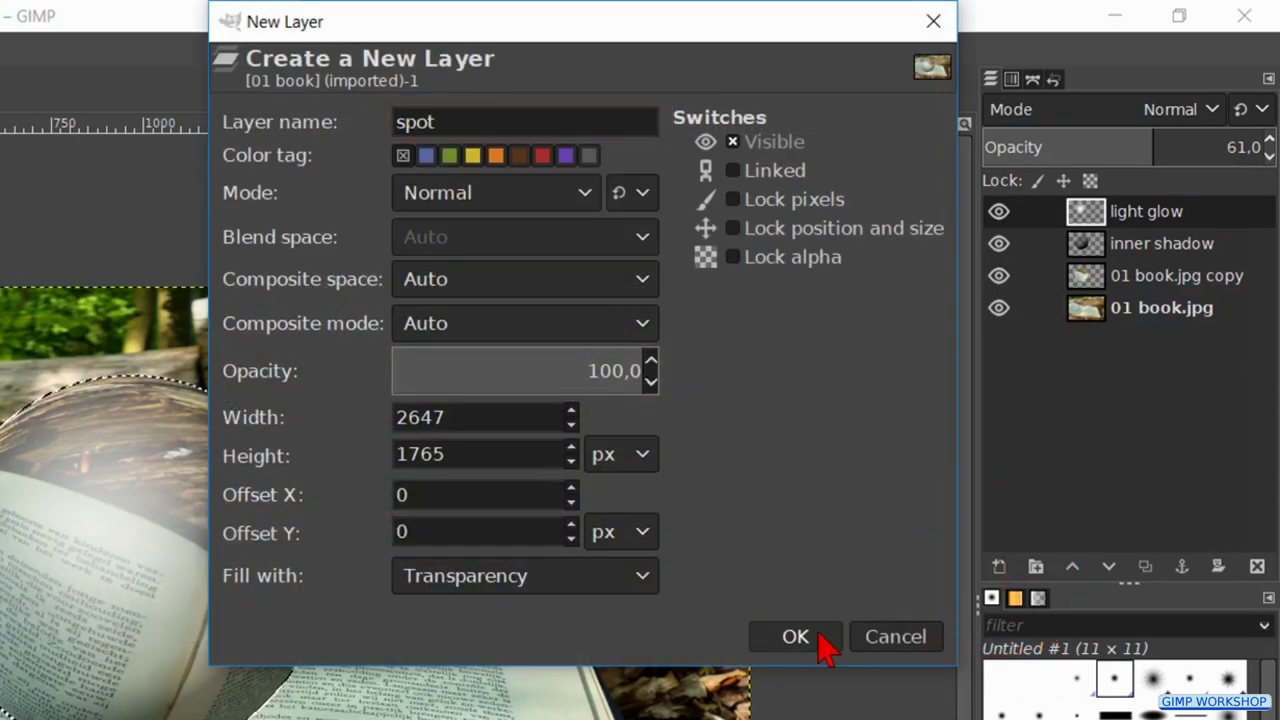
left_click(818, 632)
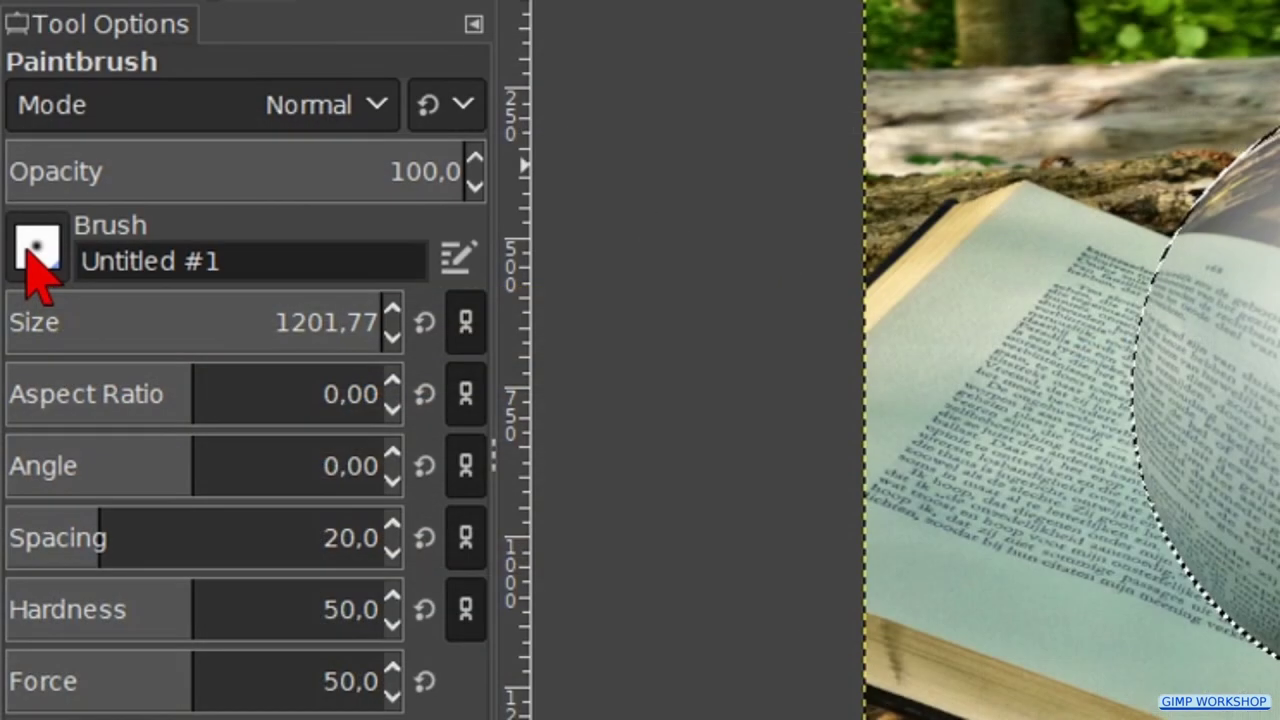
Step: Paint one slanted white spot on the sphere's upper left using brush 2. Block 02 at size 288.83 and angle -50
left_click(38, 252)
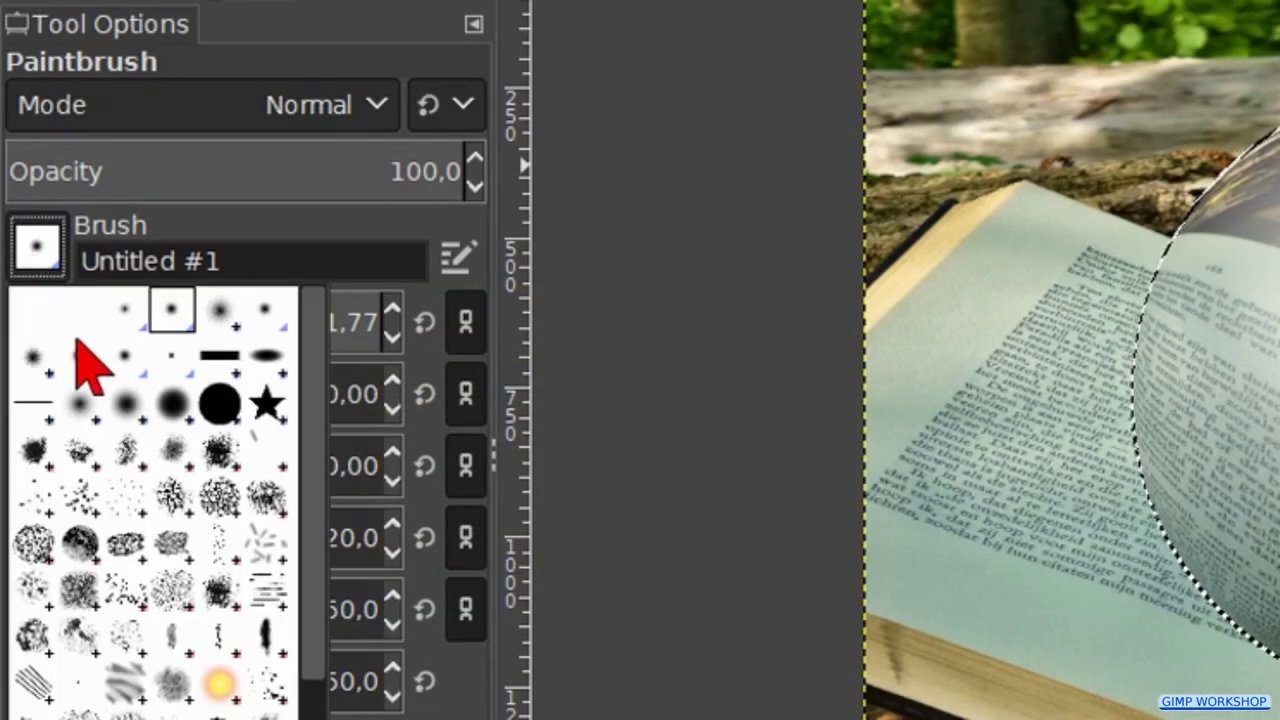
left_click(265, 358)
left_click_drag(220, 322, 187, 322)
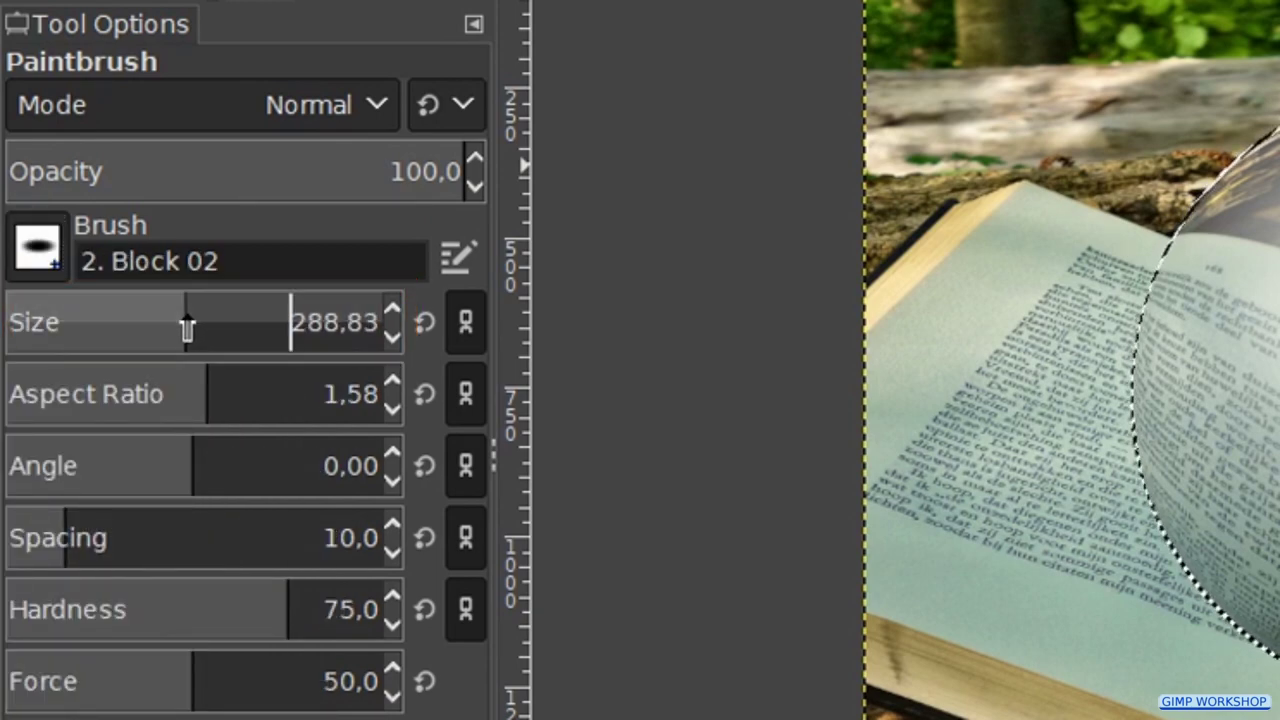
left_click(362, 466)
double_click(362, 466)
key("BackSpace")
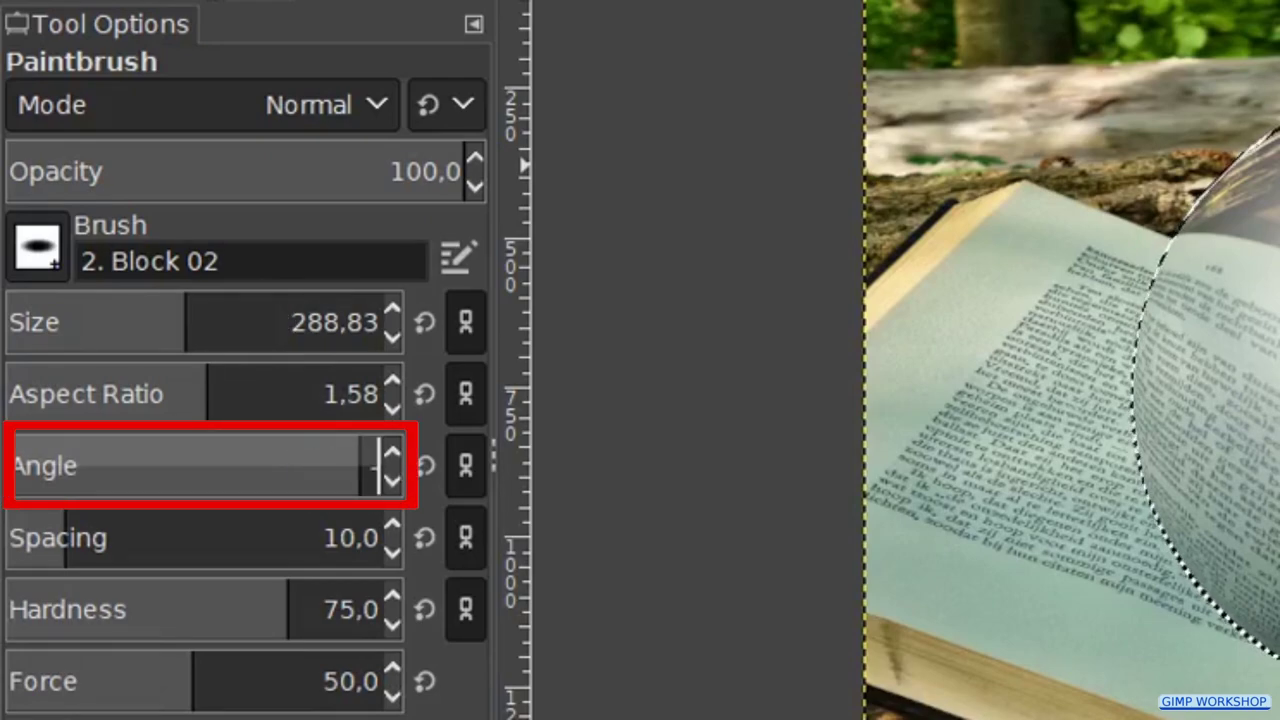
type("-50")
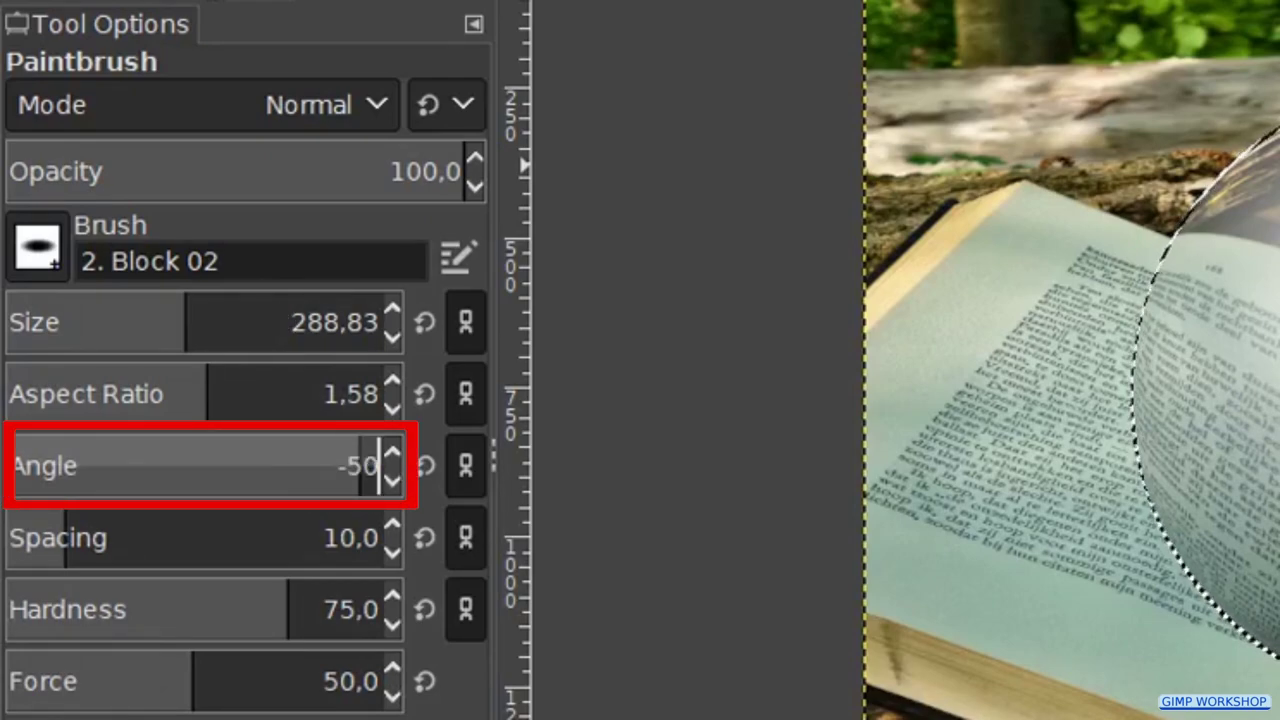
key("Return")
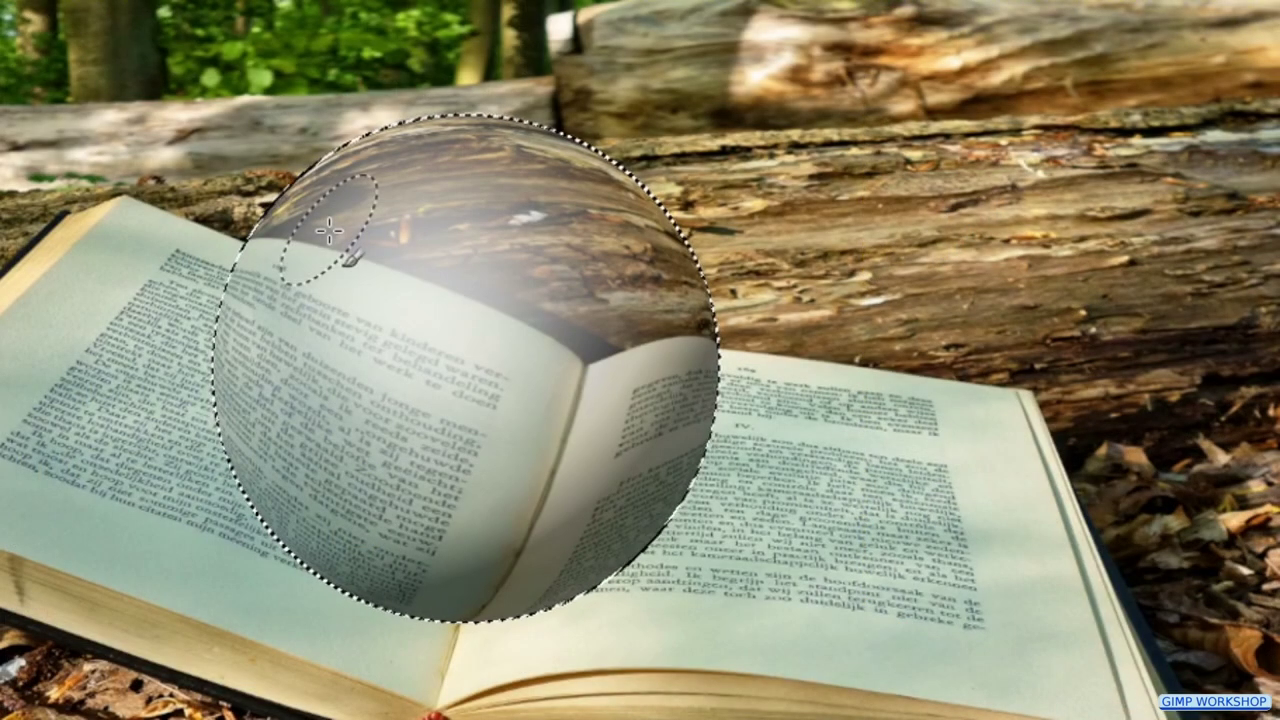
left_click(329, 231)
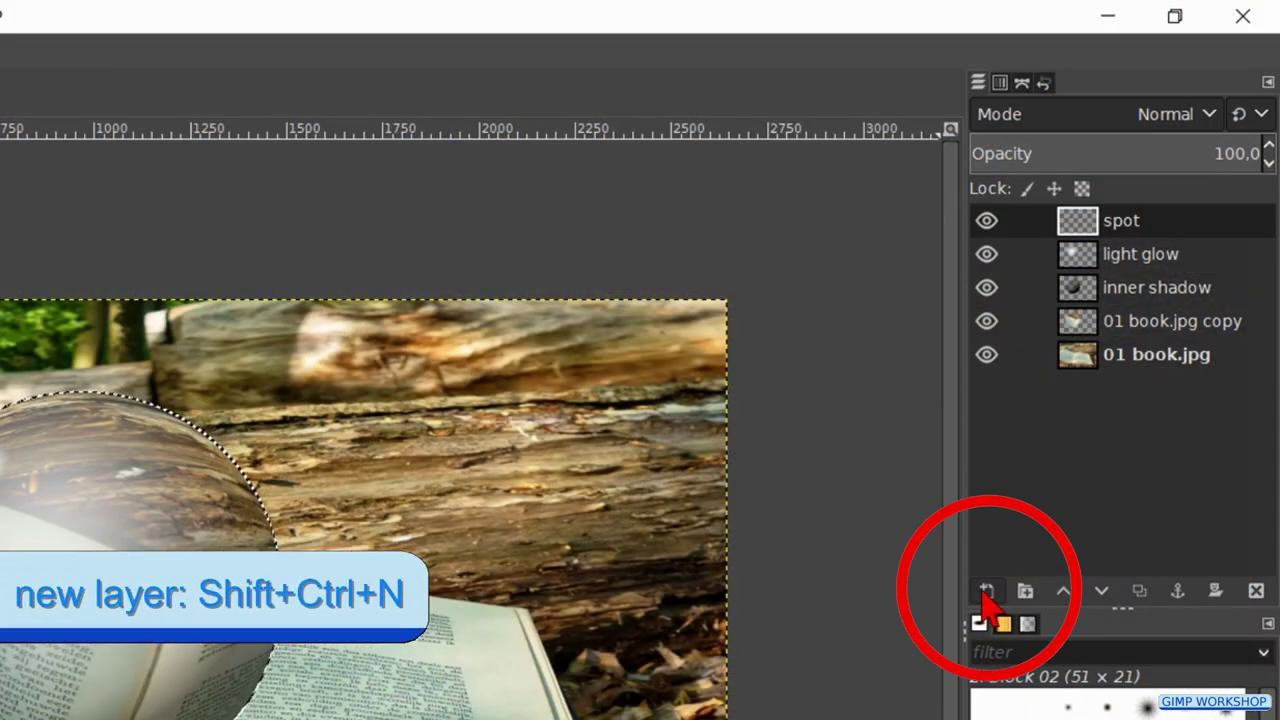
Step: Add a new transparency-filled layer named "sparkle" above the spot layer
left_click(985, 592)
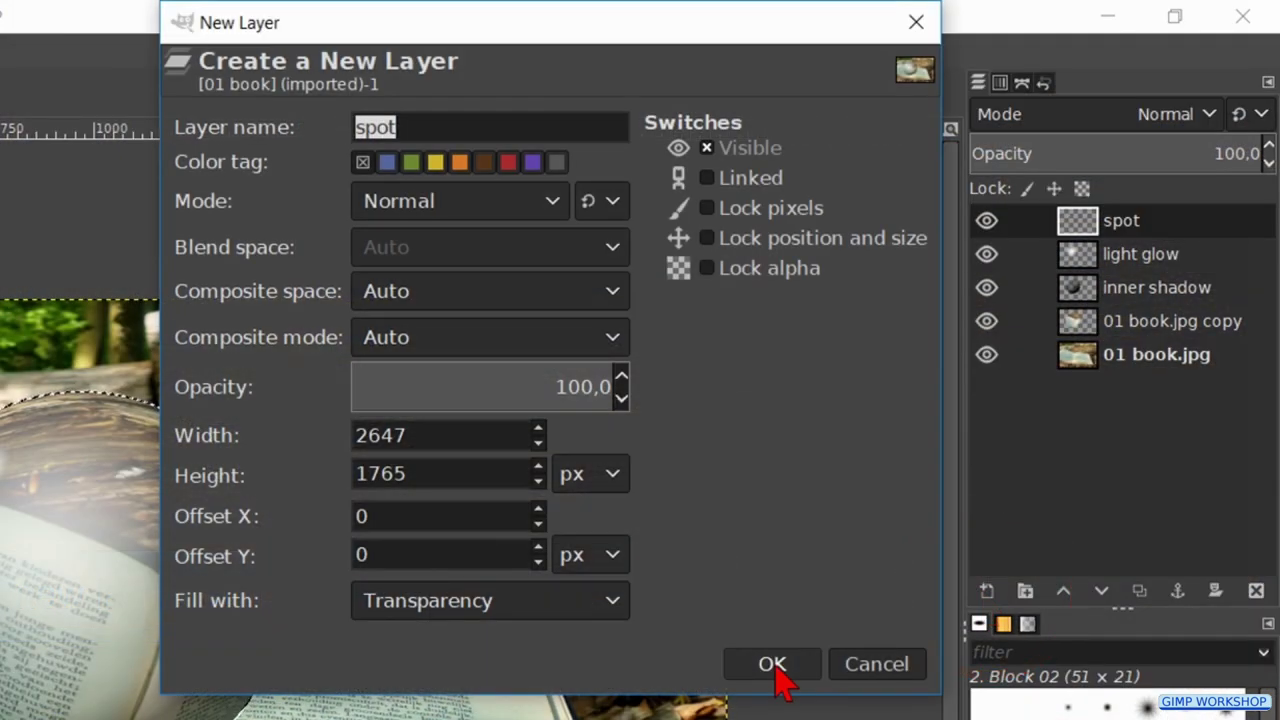
type("sp")
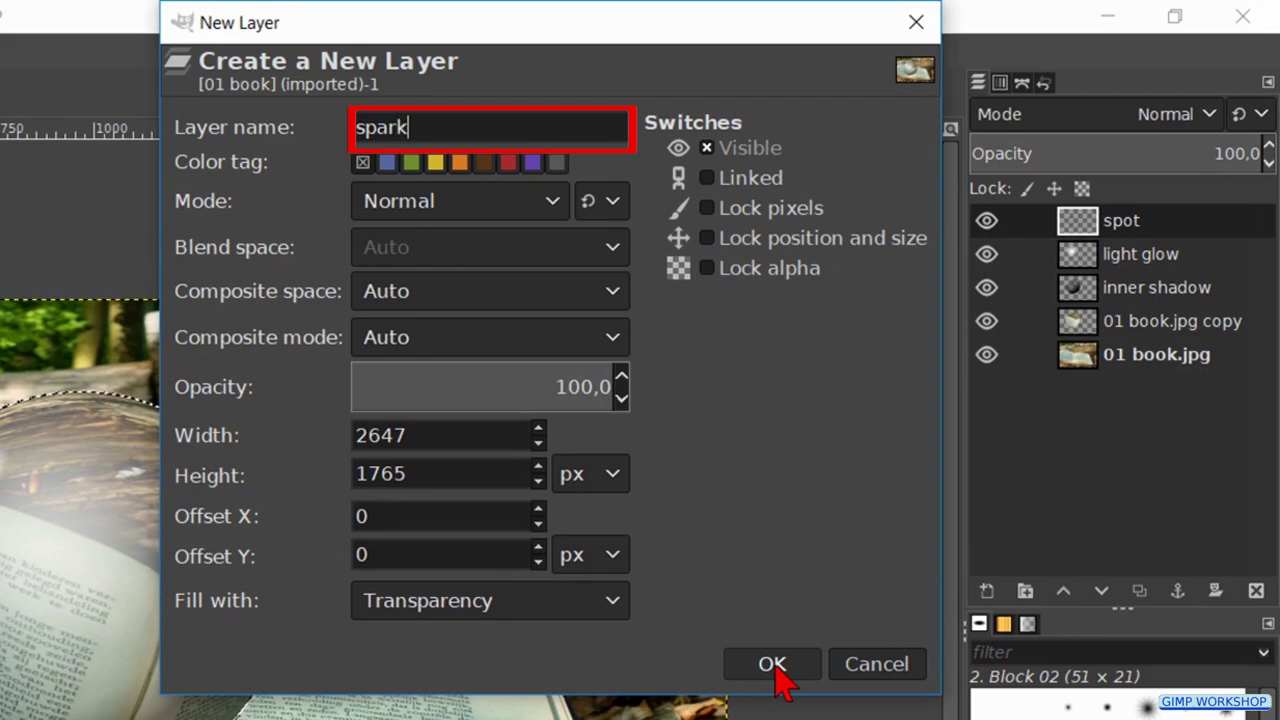
left_click(774, 664)
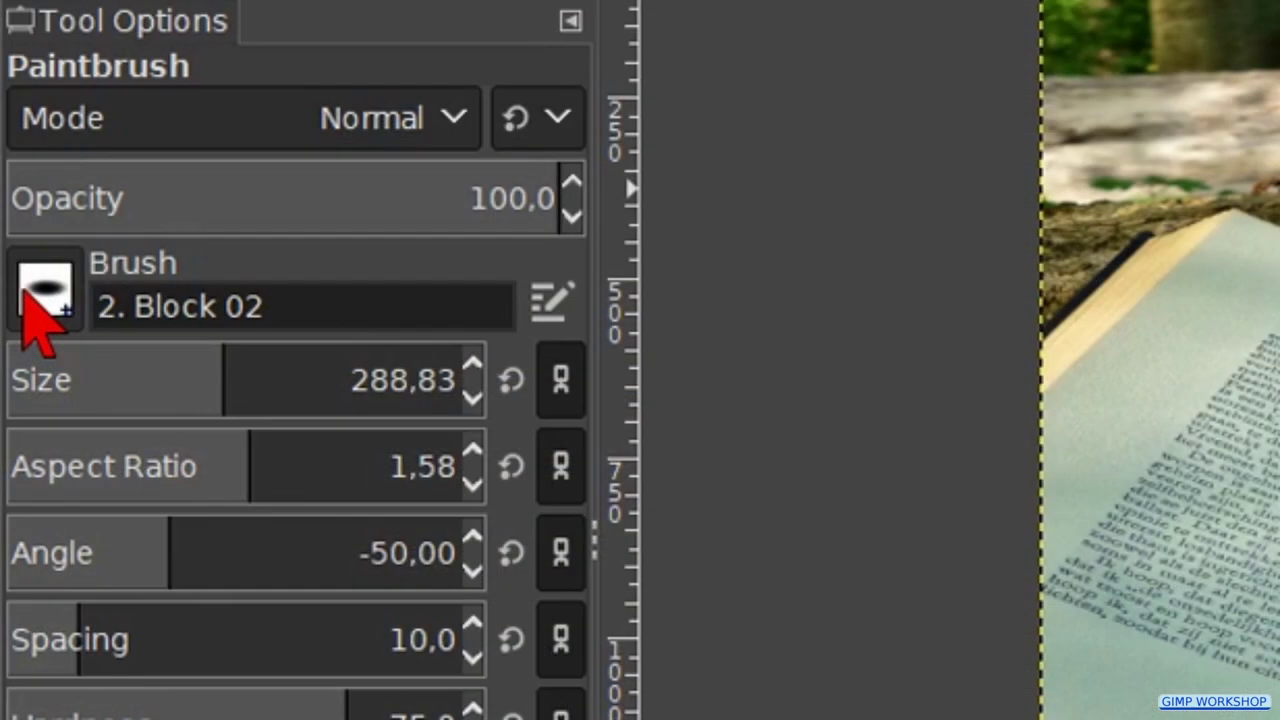
Step: Choose the brush Untitled #2 at size 198.80 for the Paintbrush and open it in the Brush Editor
left_click(42, 300)
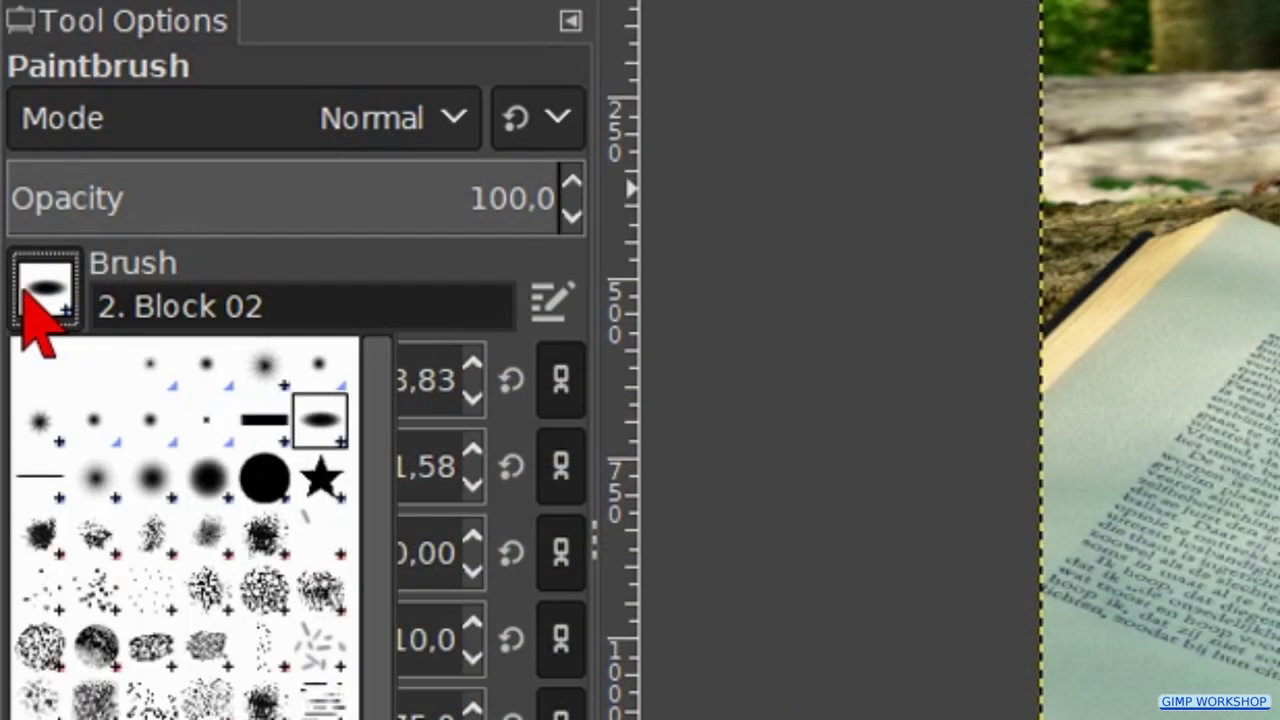
left_click(278, 372)
left_click_drag(214, 357, 182, 365)
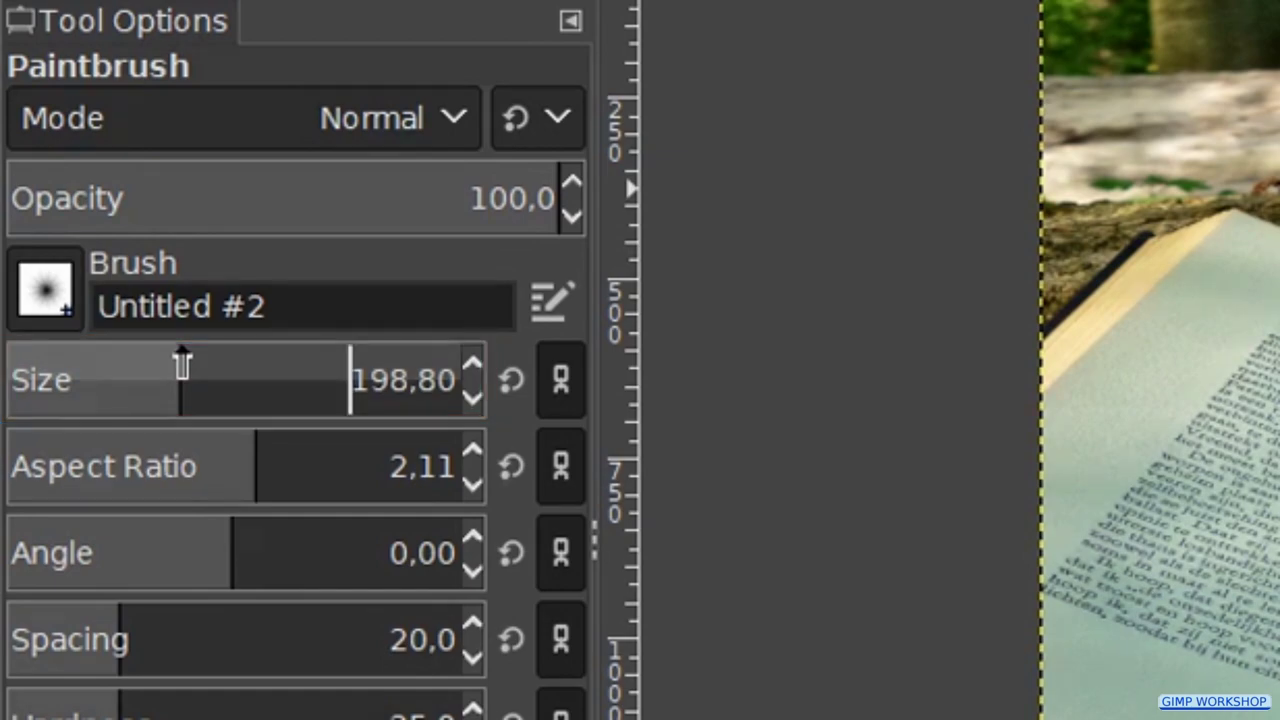
left_click(553, 300)
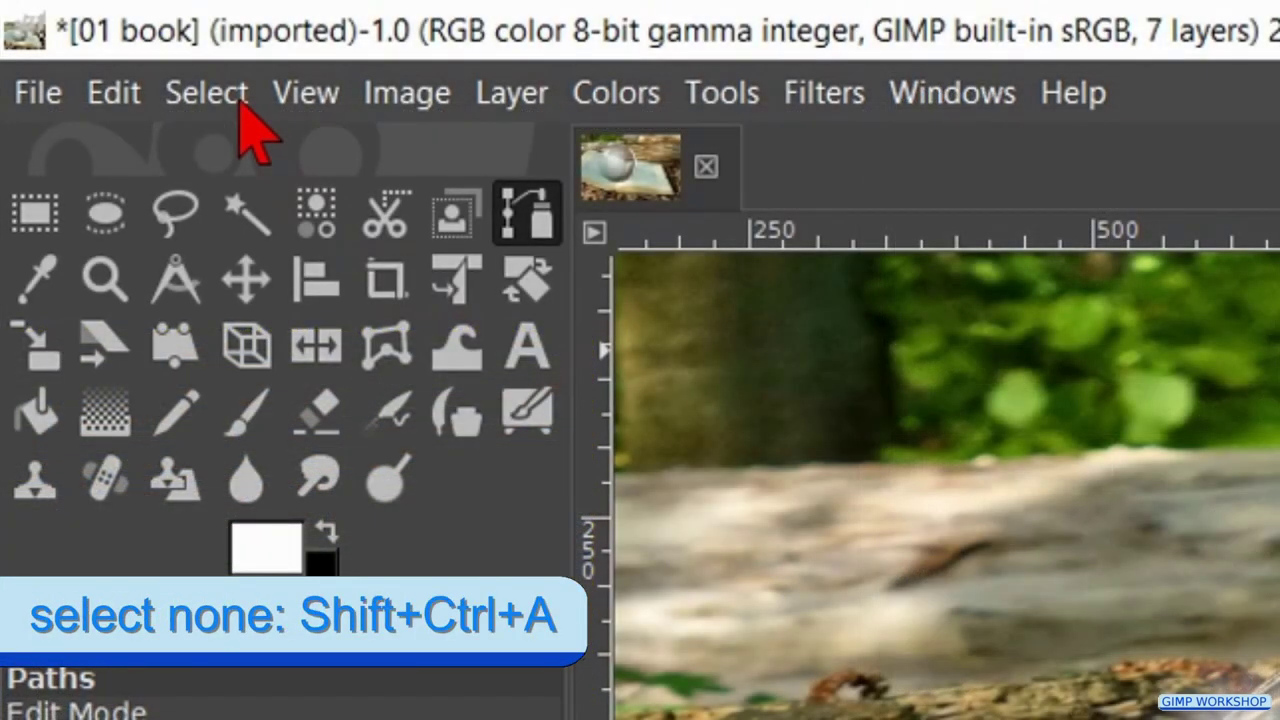
Step: Reduce the size of the Untitled #2 brush and close the Brush Editor tab
left_click(207, 93)
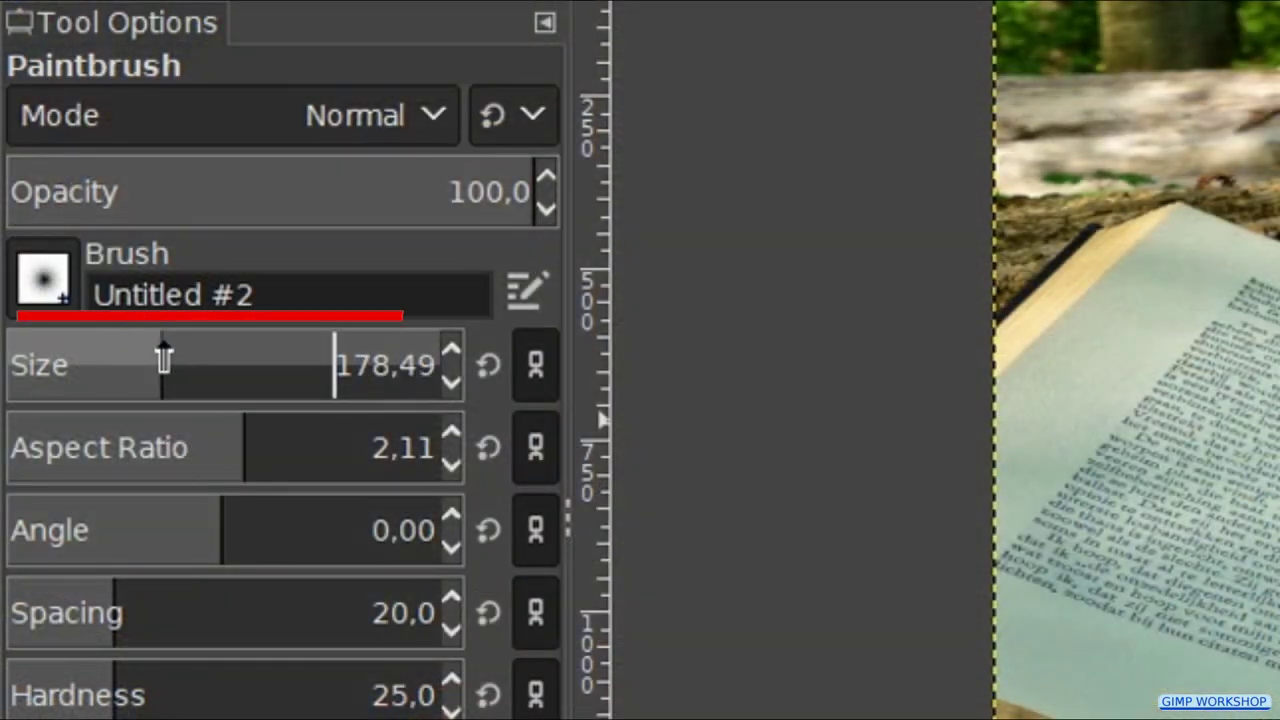
left_click_drag(164, 358, 108, 358)
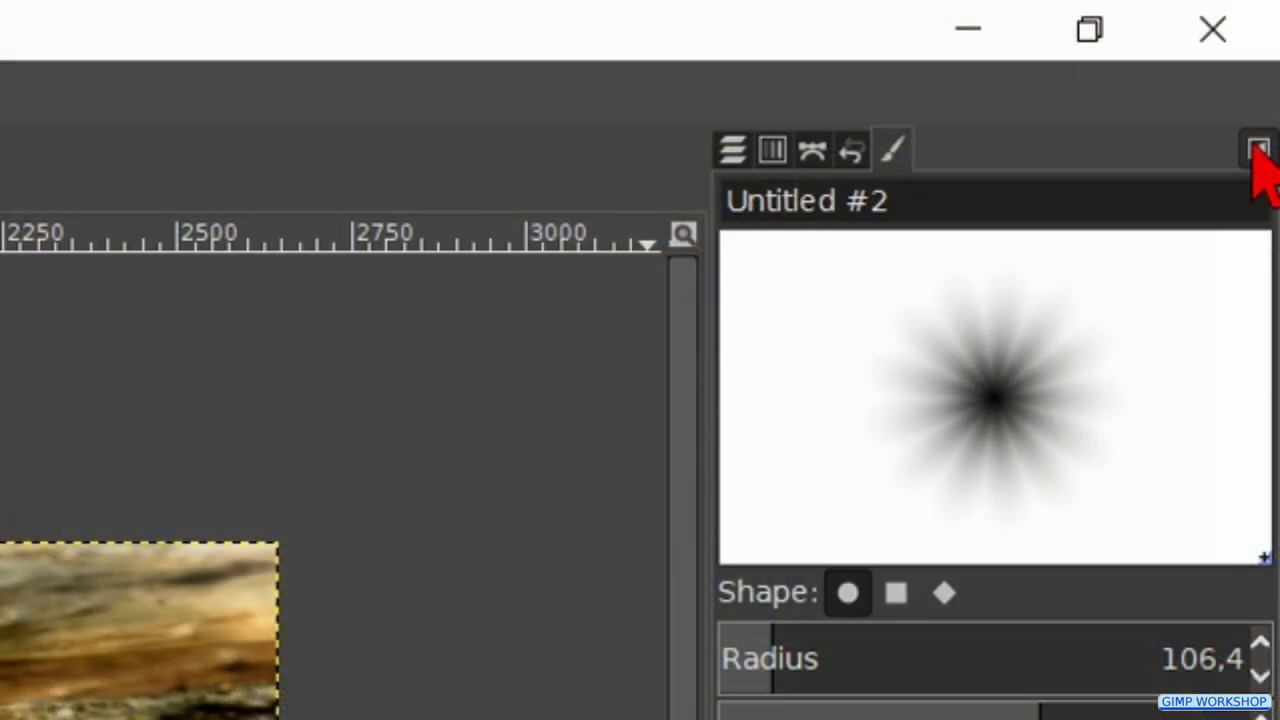
left_click(1258, 150)
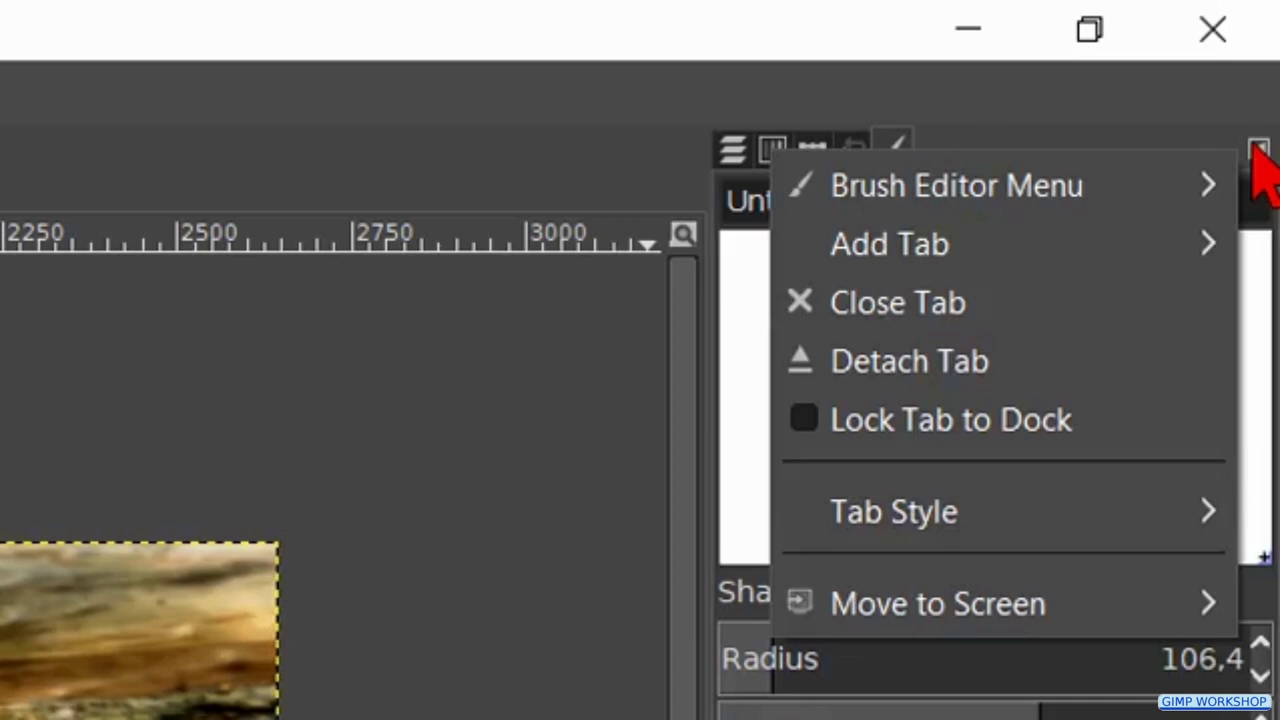
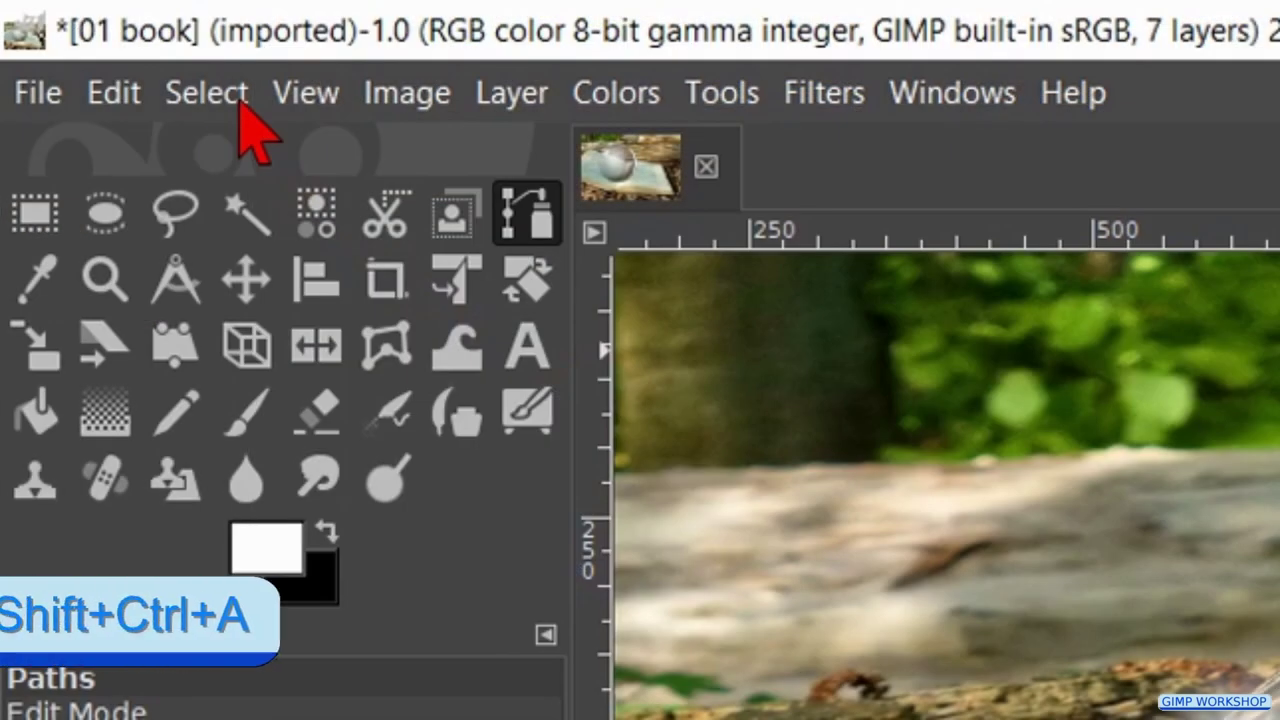
Step: Clear the selection around the white edge highlight on the sphere
left_click(241, 104)
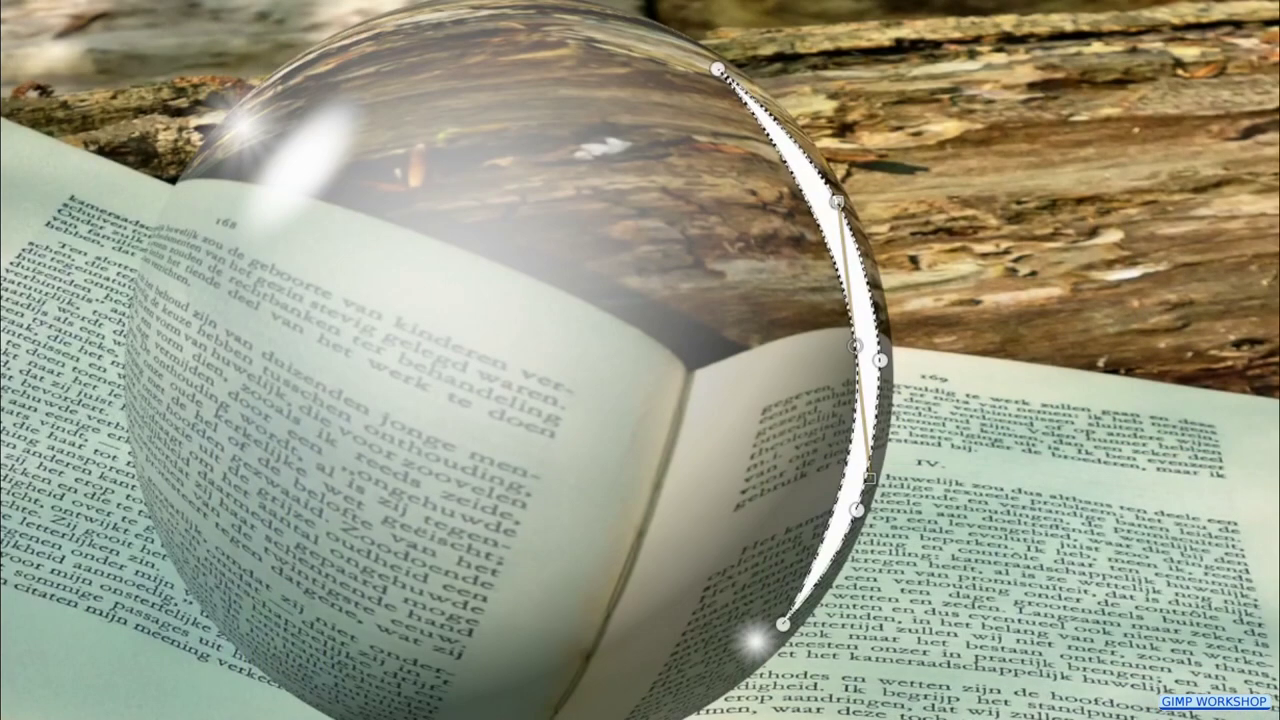
key("ctrl+shift+a")
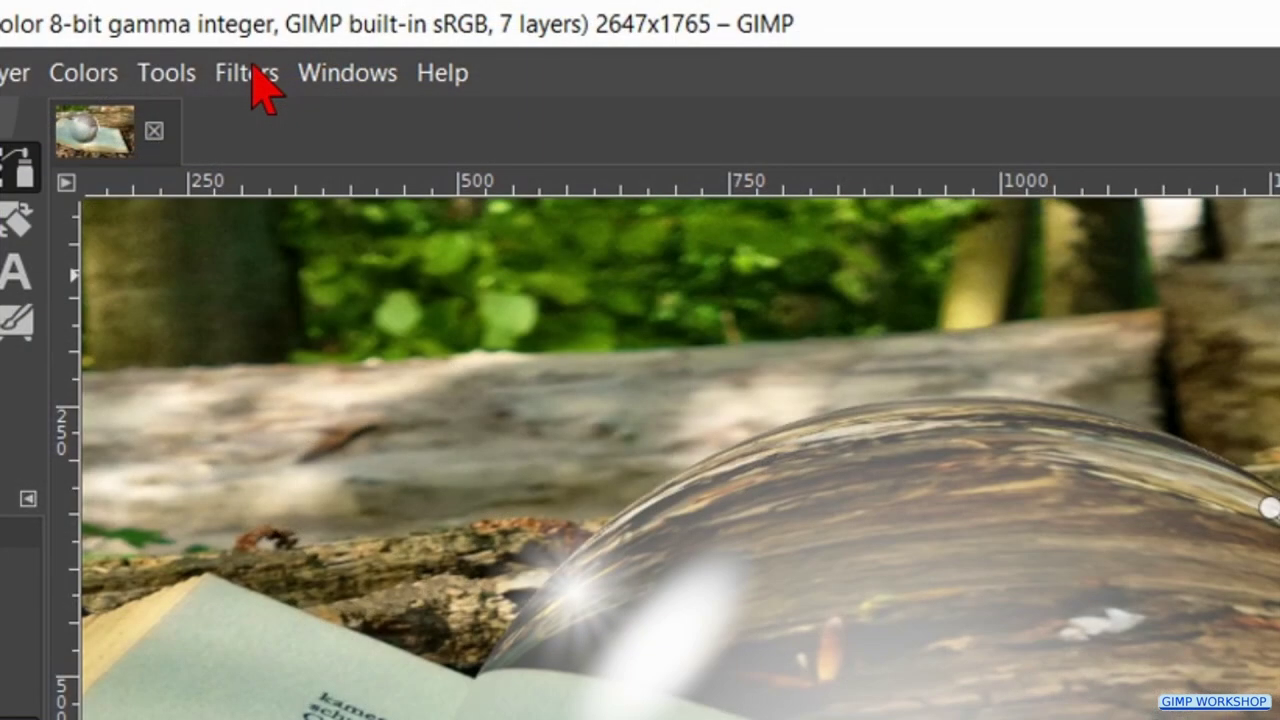
Step: Soften the edge light layer with a Gaussian Blur of 5.21 in X and Y, and set its opacity to 72.0
left_click(258, 80)
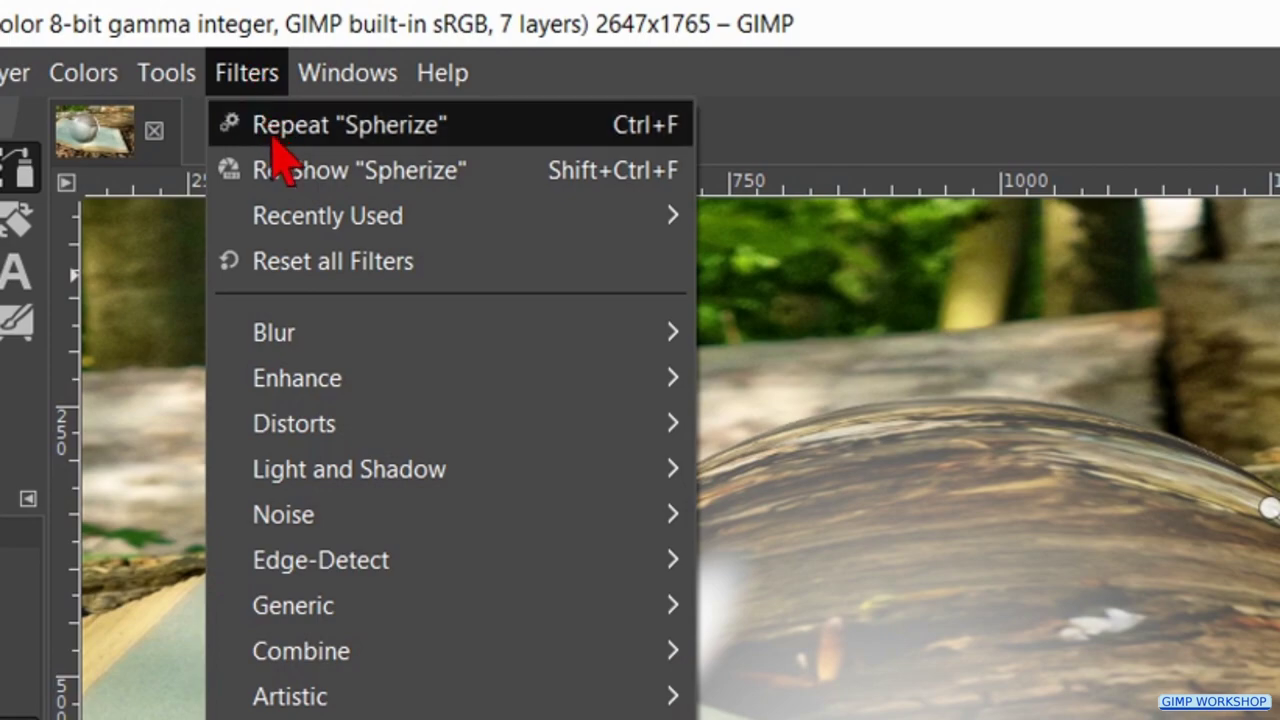
mouse_move(615, 345)
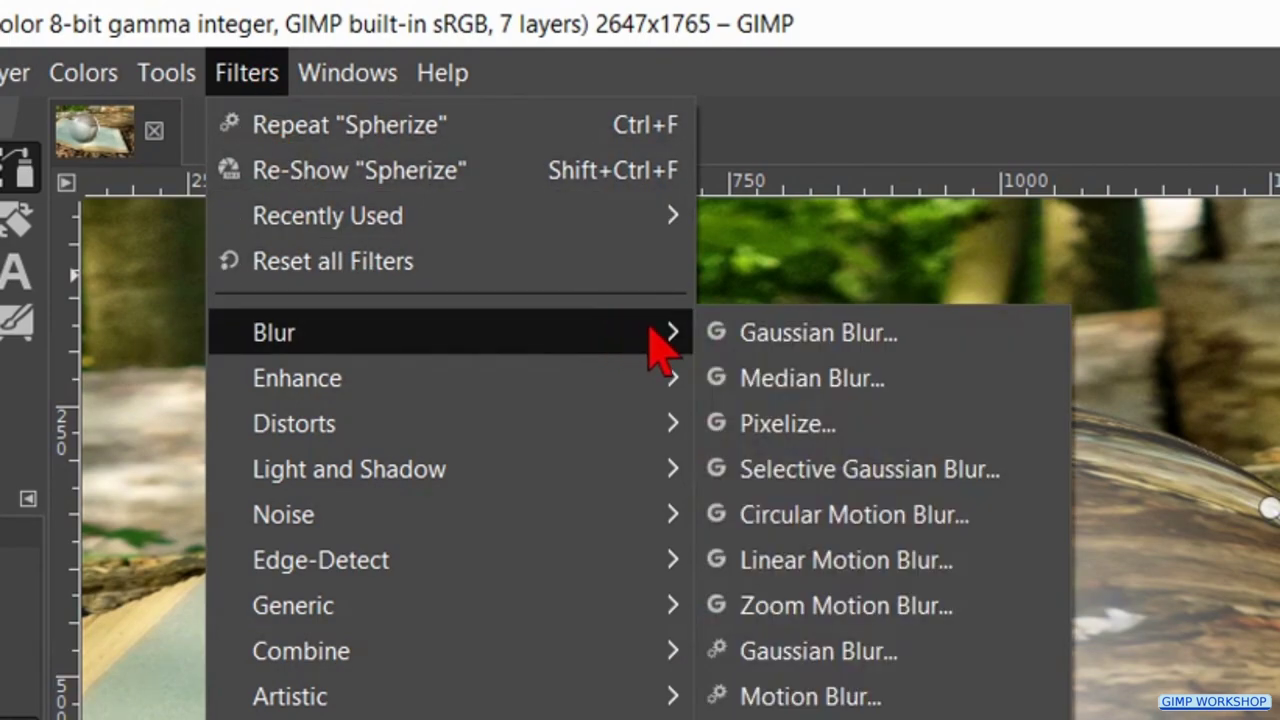
left_click(773, 342)
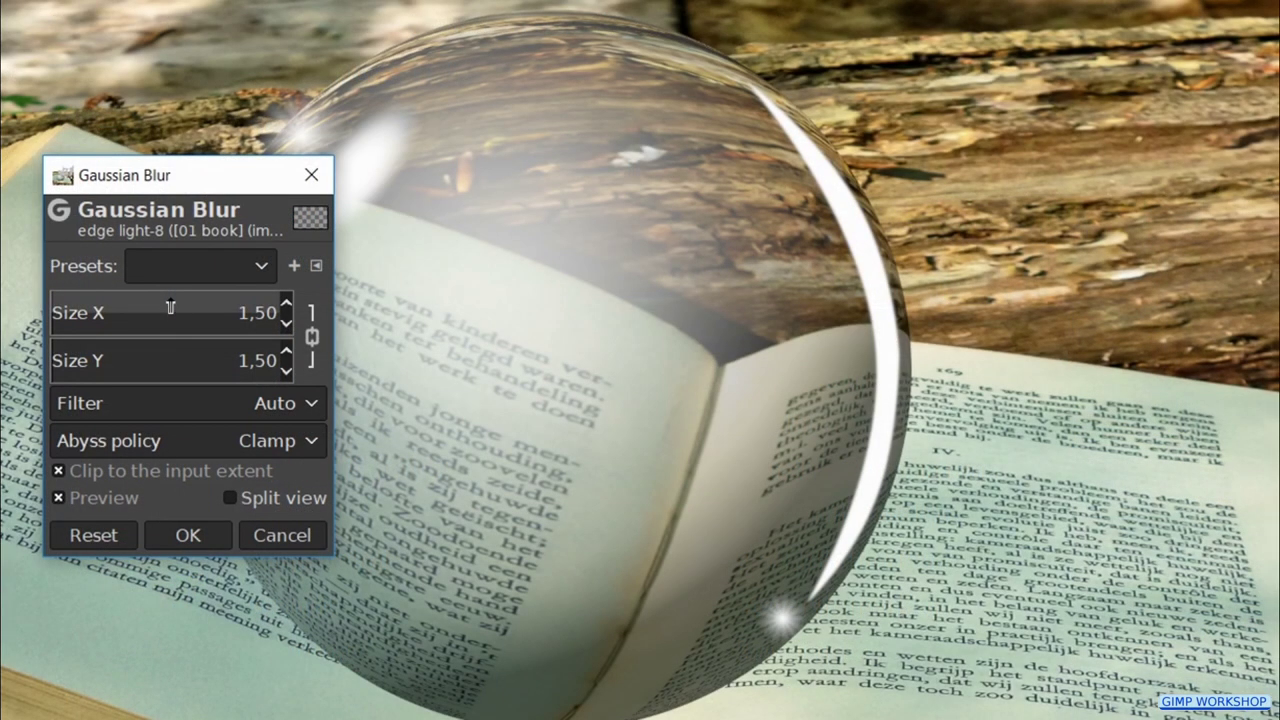
left_click_drag(170, 307, 58, 307)
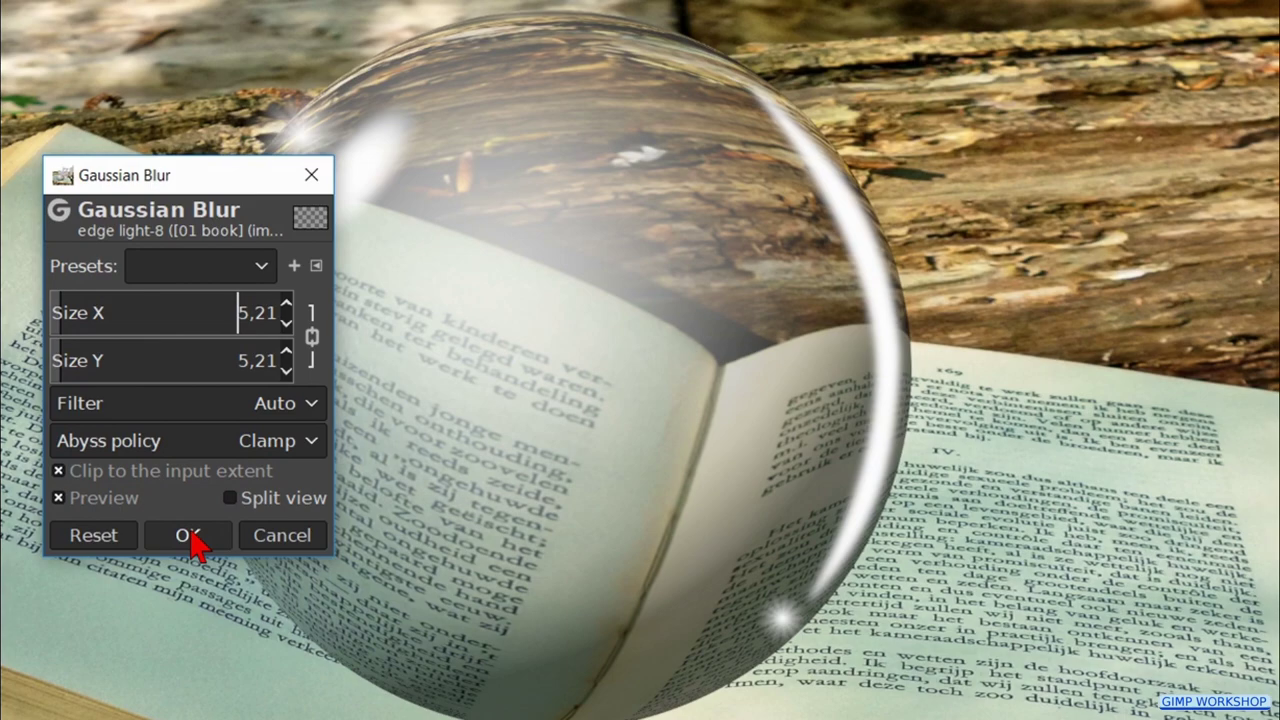
left_click(192, 538)
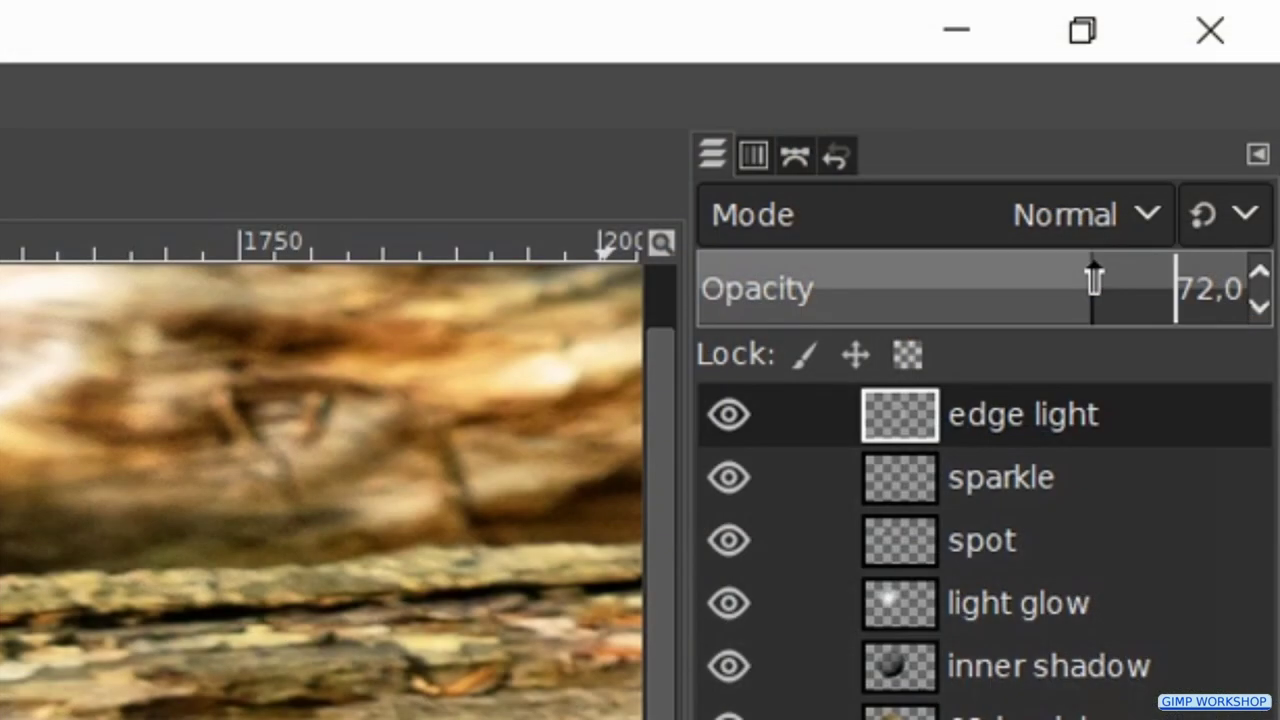
left_click_drag(1094, 277, 912, 270)
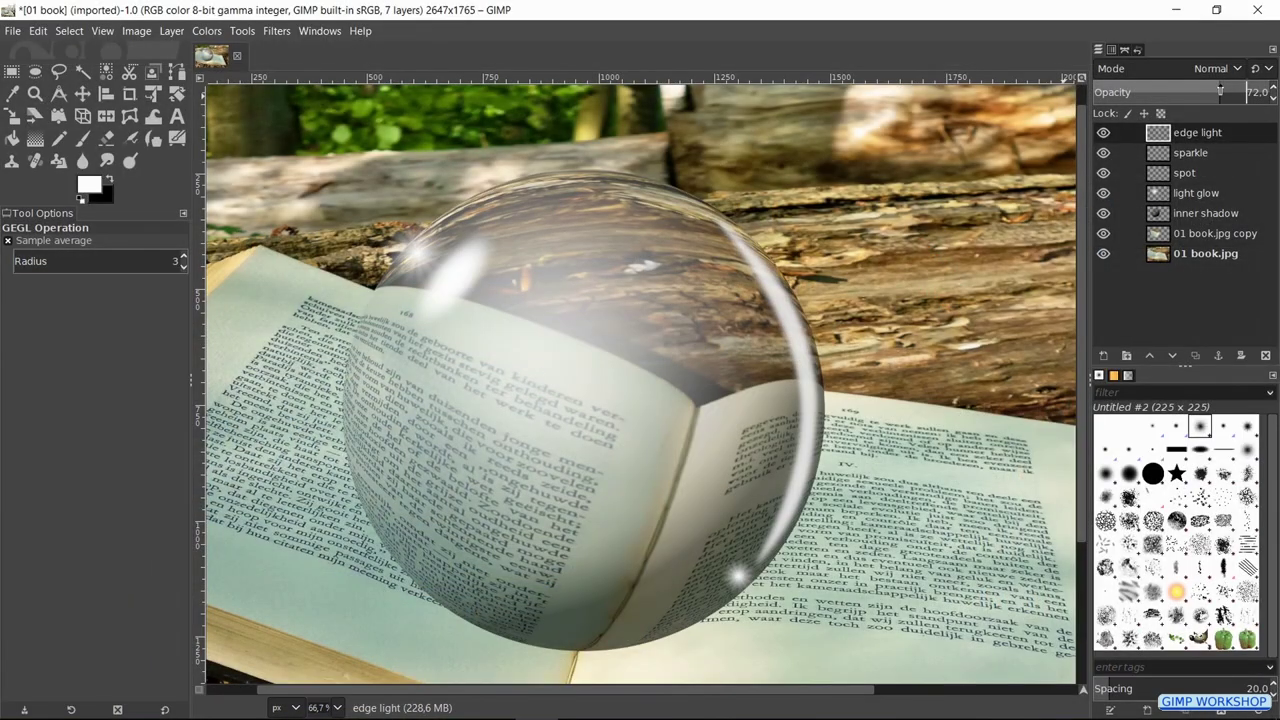
Step: Set the edge light layer's opacity to 39.0 and duplicate the layer
left_click_drag(1216, 88, 1158, 88)
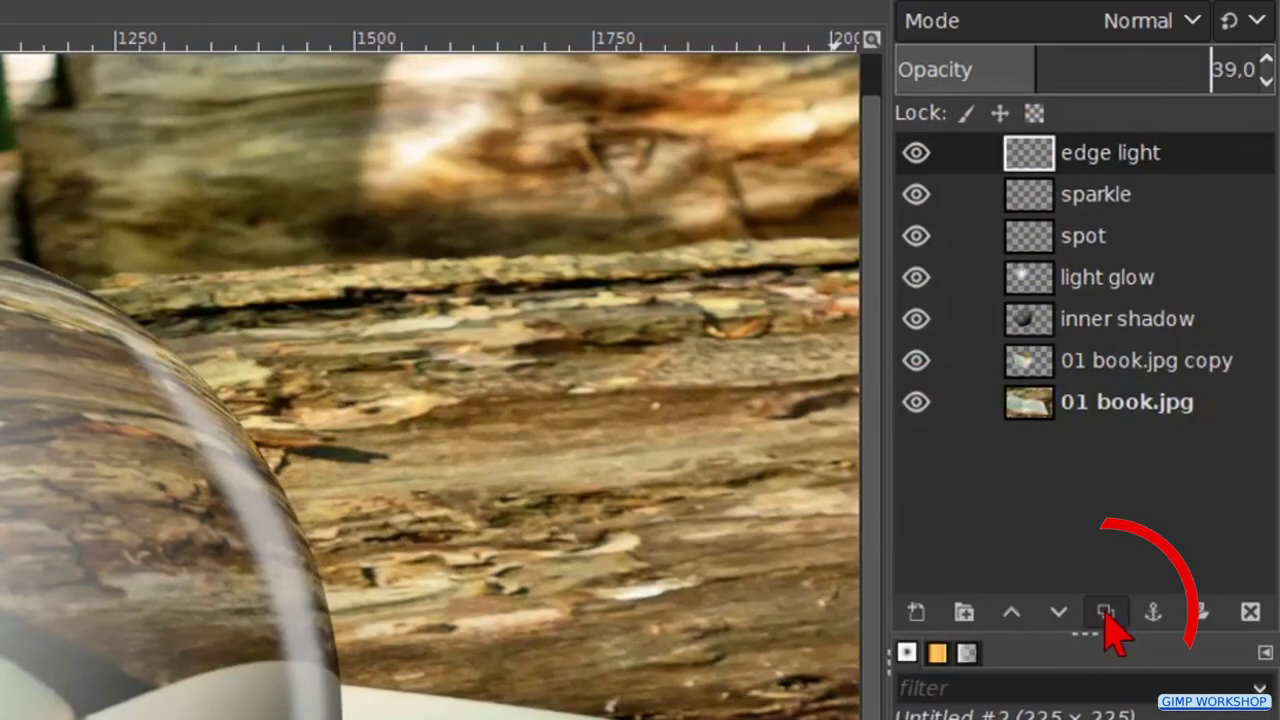
left_click(1105, 613)
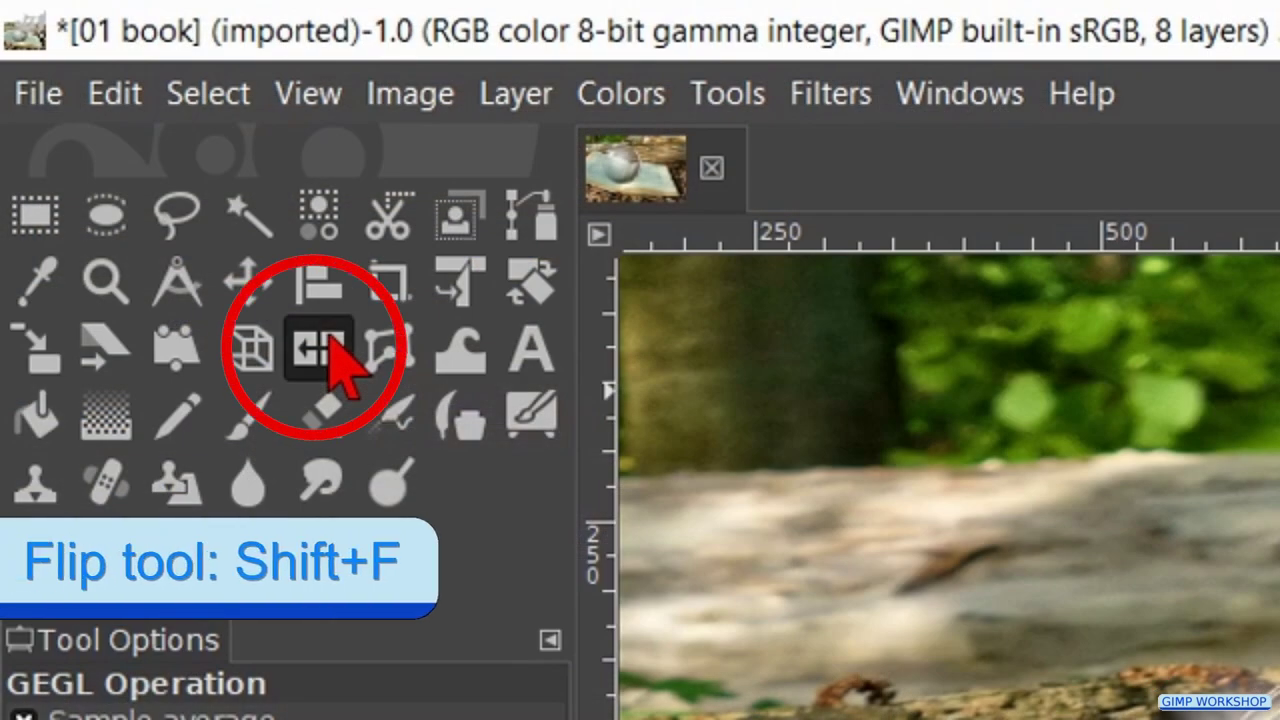
Step: Flip the edge light copy layer horizontally and then vertically with the Flip tool
left_click(338, 362)
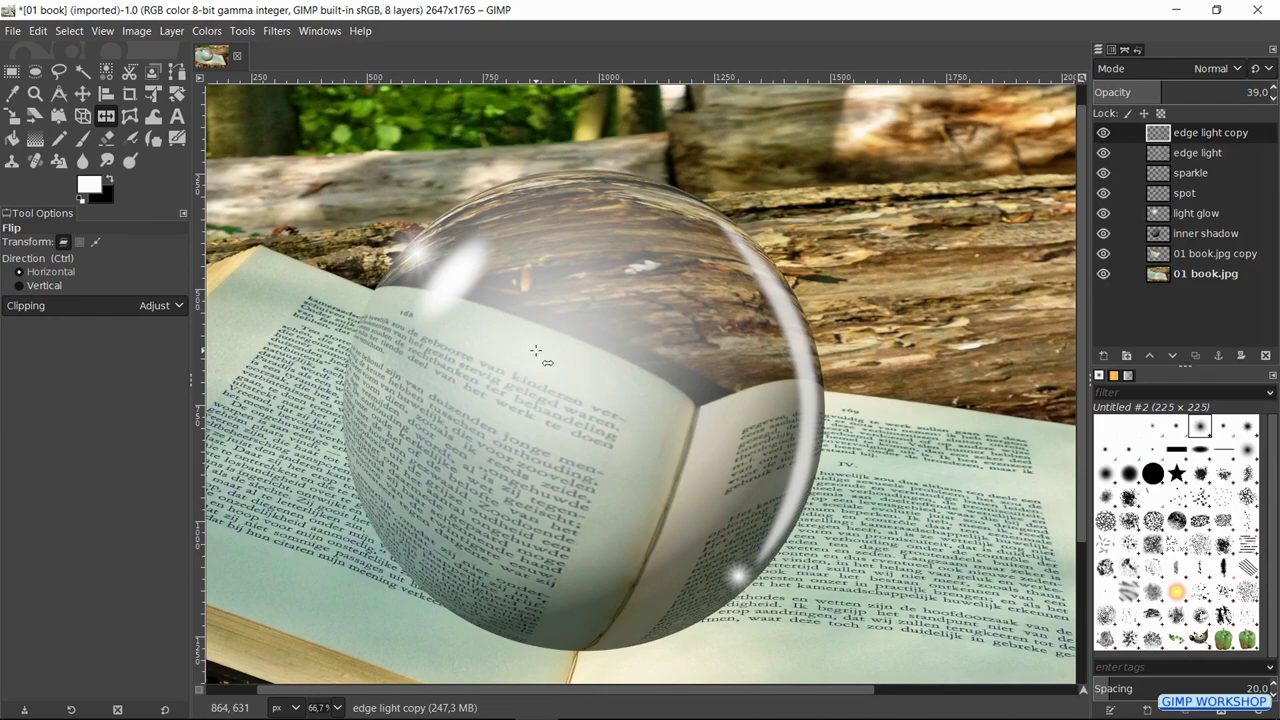
left_click(536, 350)
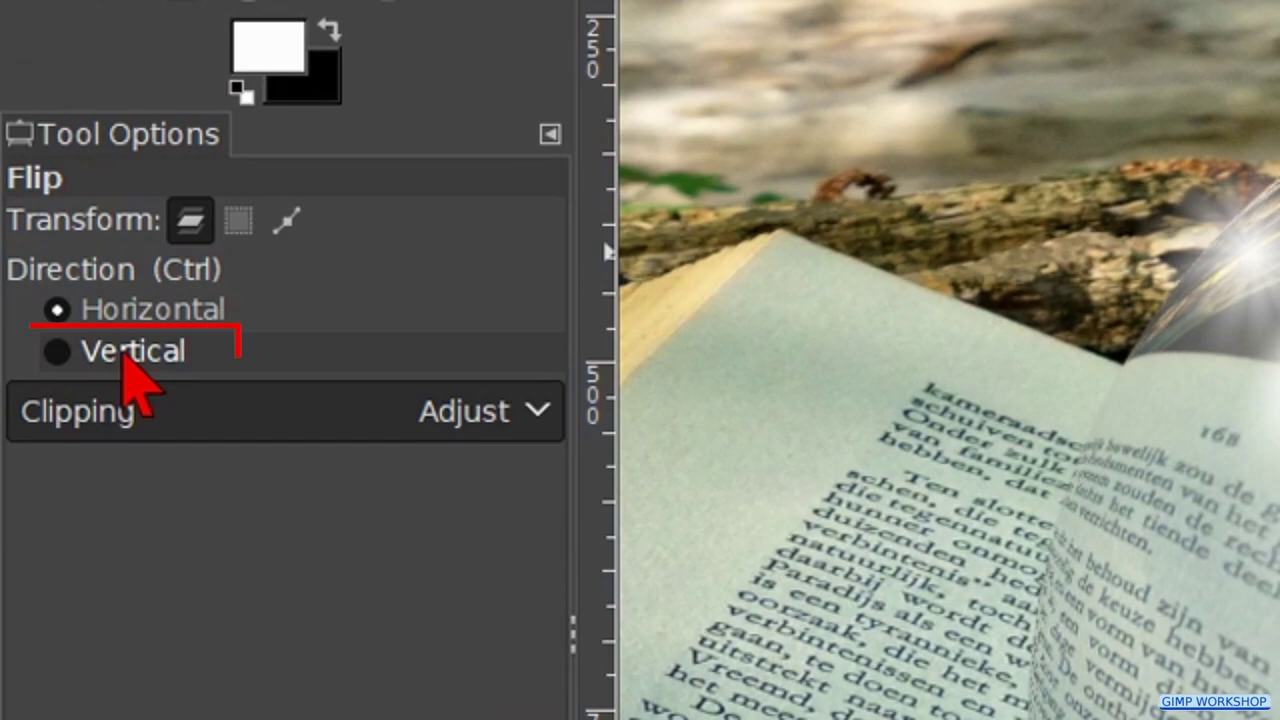
left_click(130, 355)
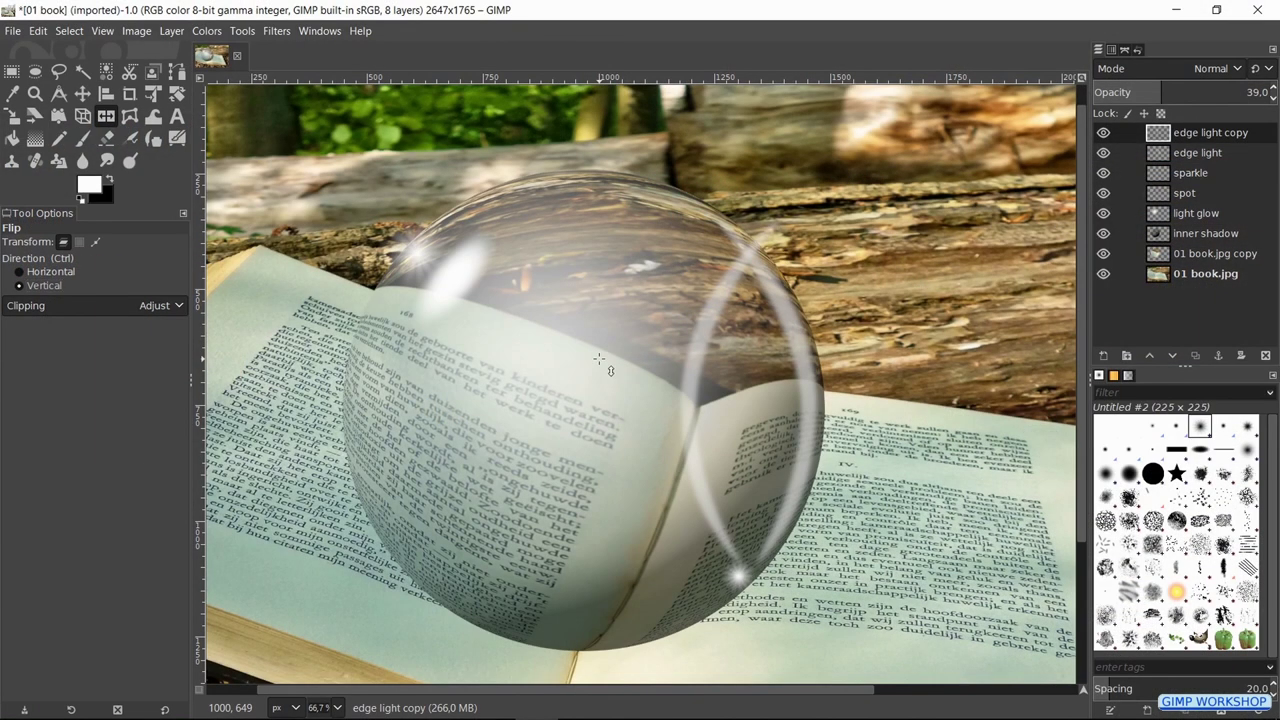
left_click(598, 358)
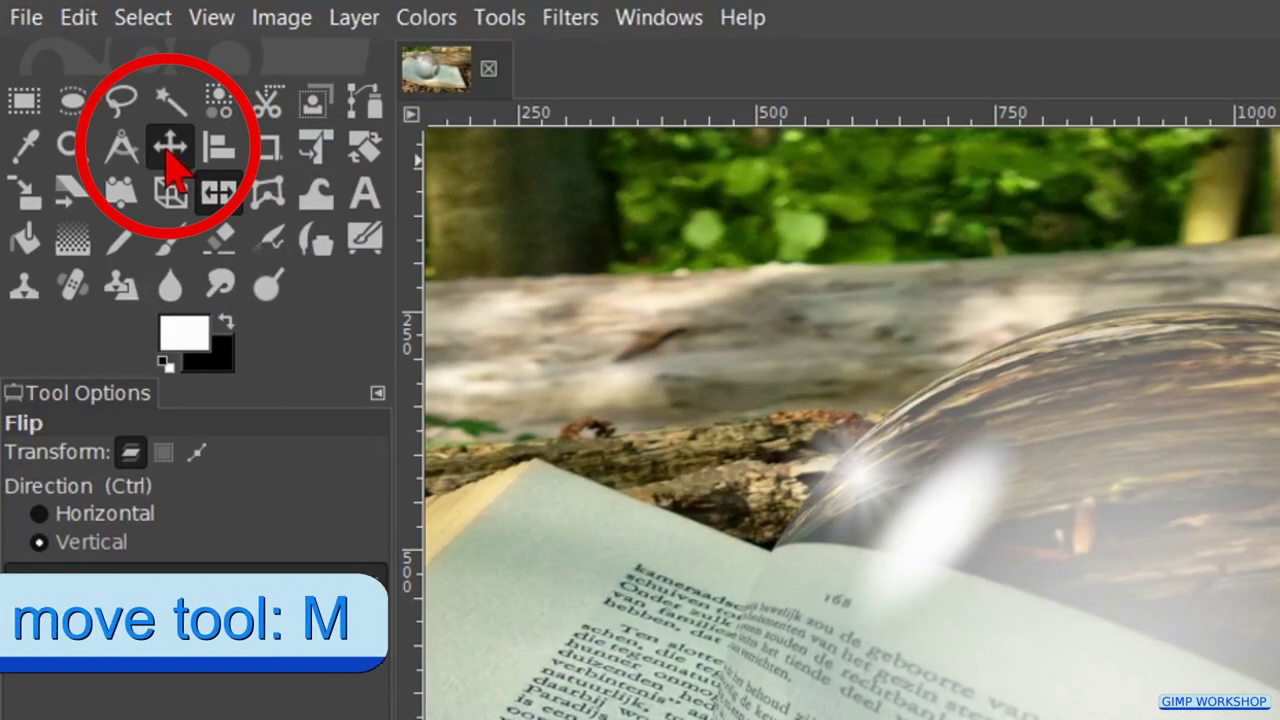
Step: Move the active edge light copy layer so its arc follows the sphere's lower-left edge
left_click(82, 95)
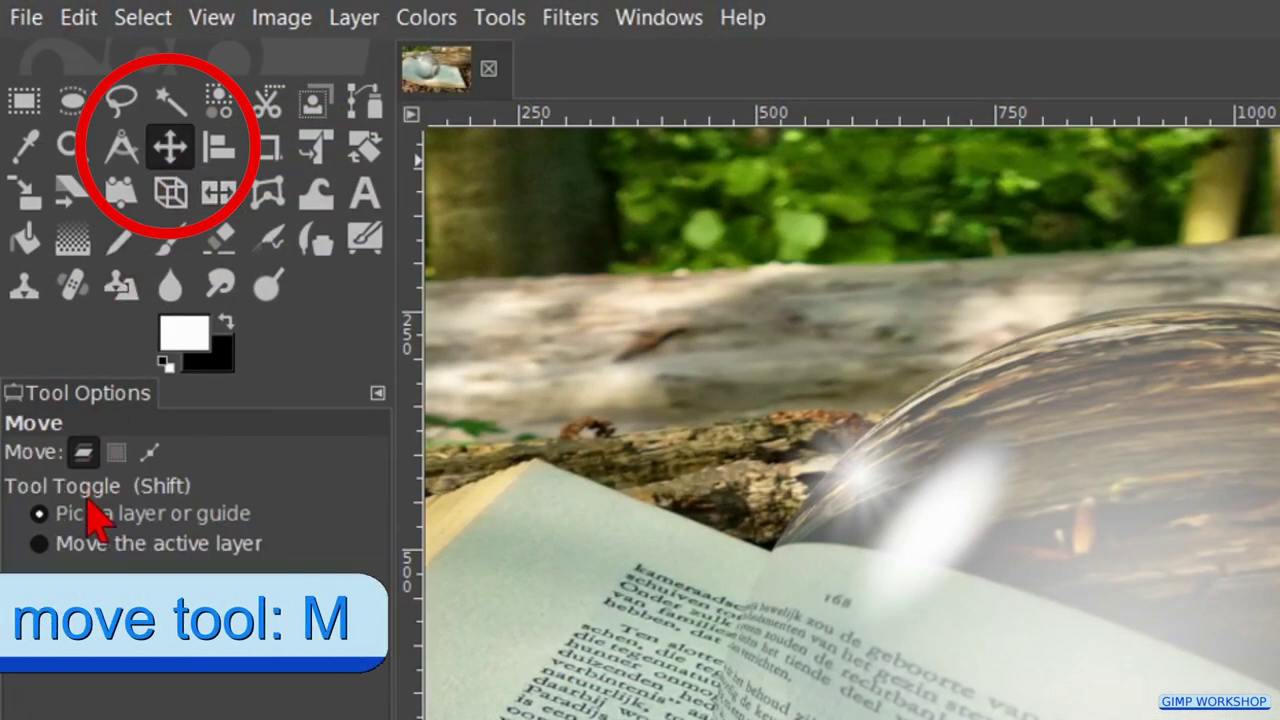
left_click(115, 550)
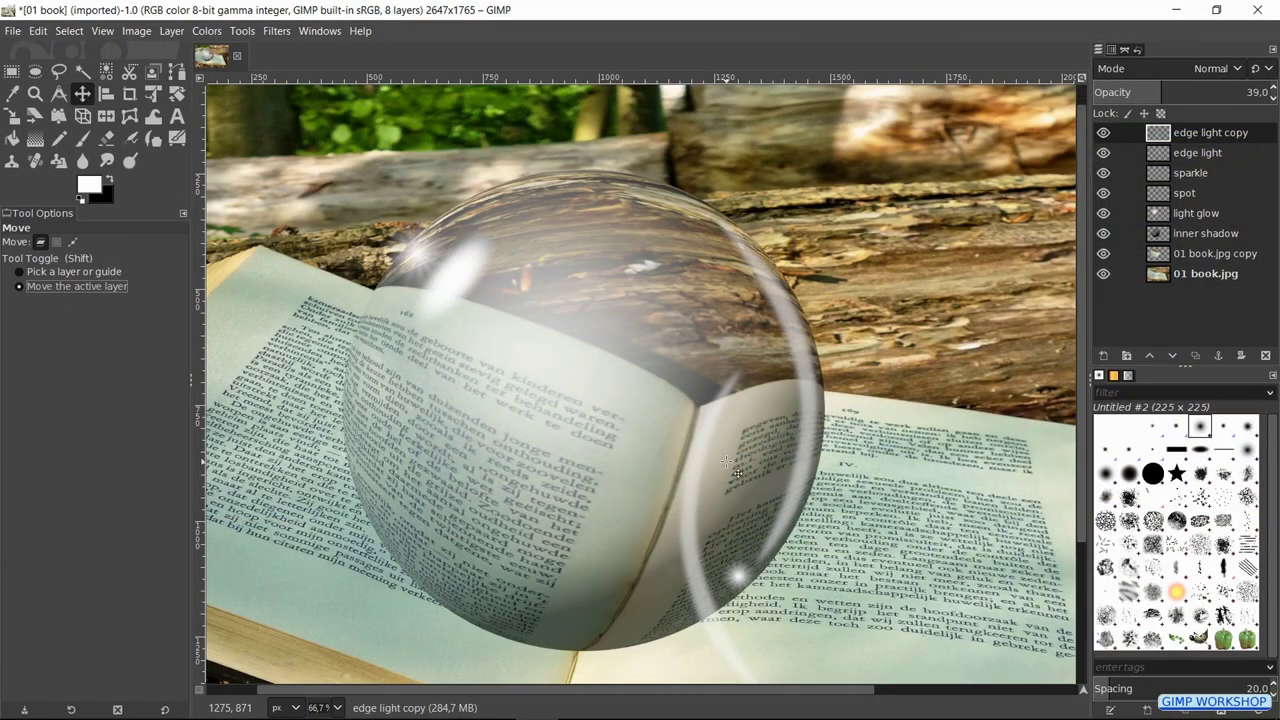
mouse_move(720, 470)
left_mouse_down()
mouse_move(602, 440)
mouse_move(413, 355)
left_mouse_up()
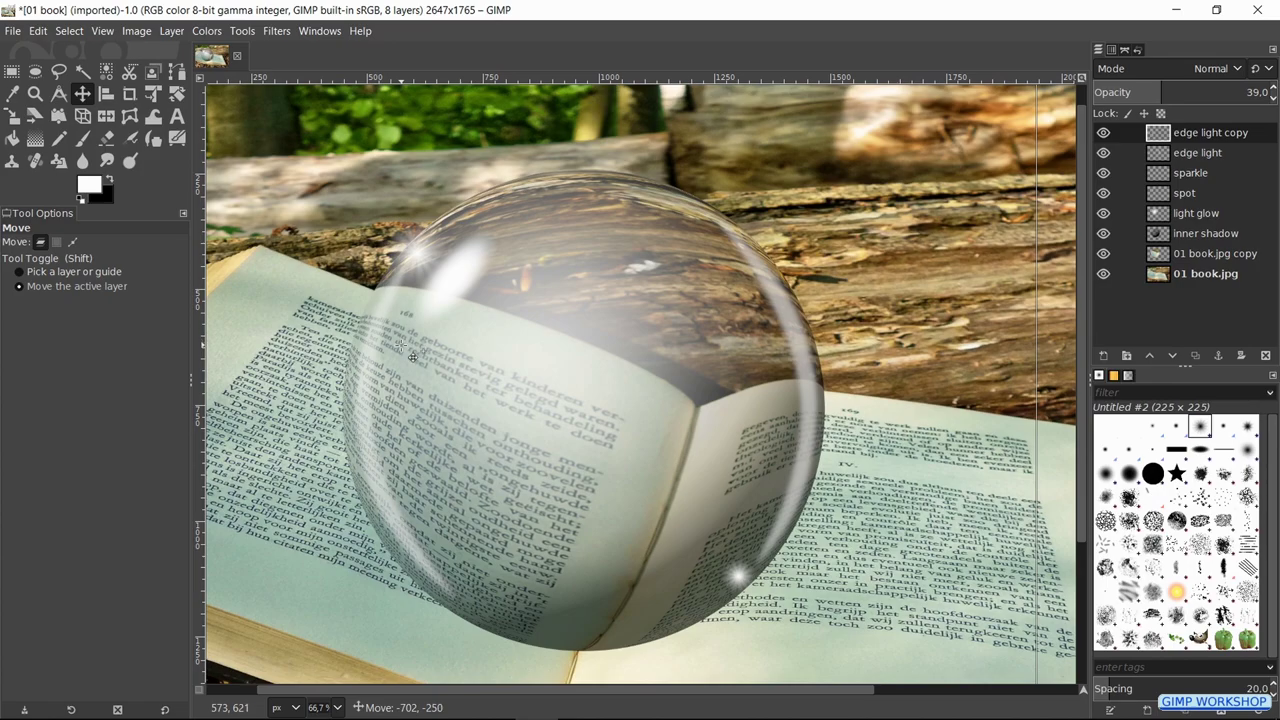
Step: Reduce the edge light copy layer's opacity to 20.5
left_click(1155, 89)
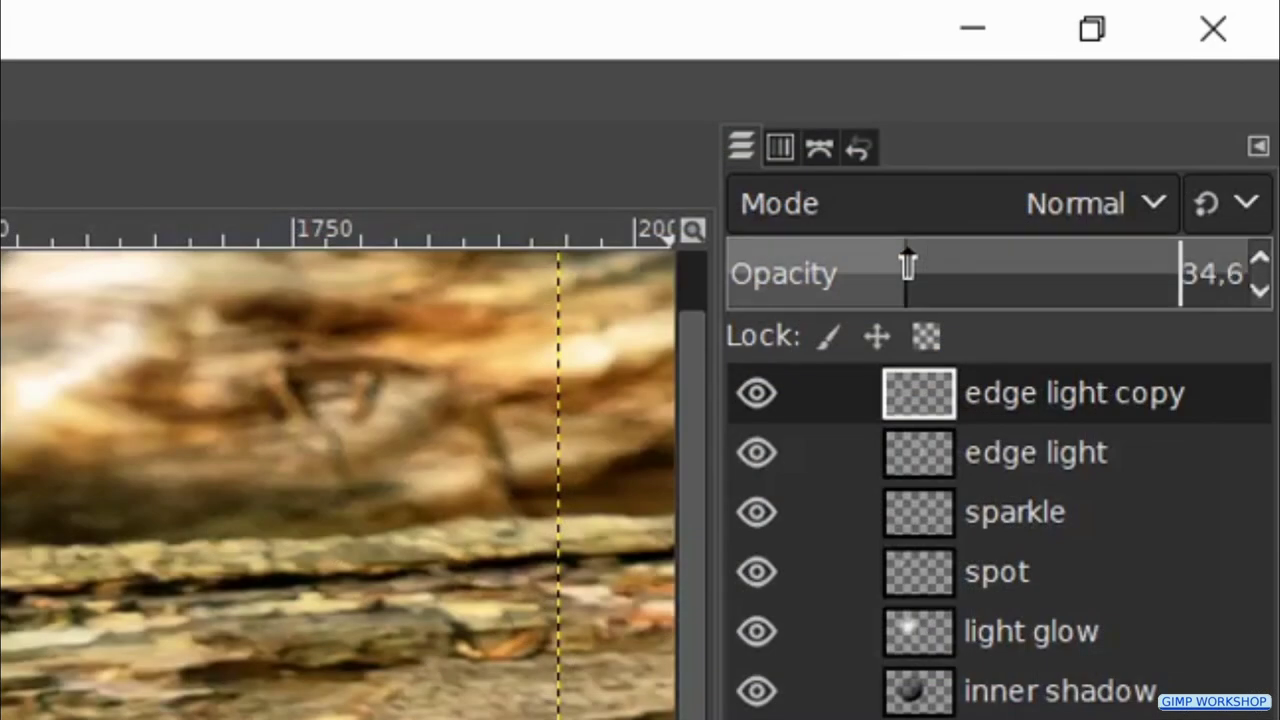
mouse_move(906, 265)
left_mouse_down()
mouse_move(831, 277)
mouse_move(906, 272)
mouse_move(894, 272)
left_mouse_up()
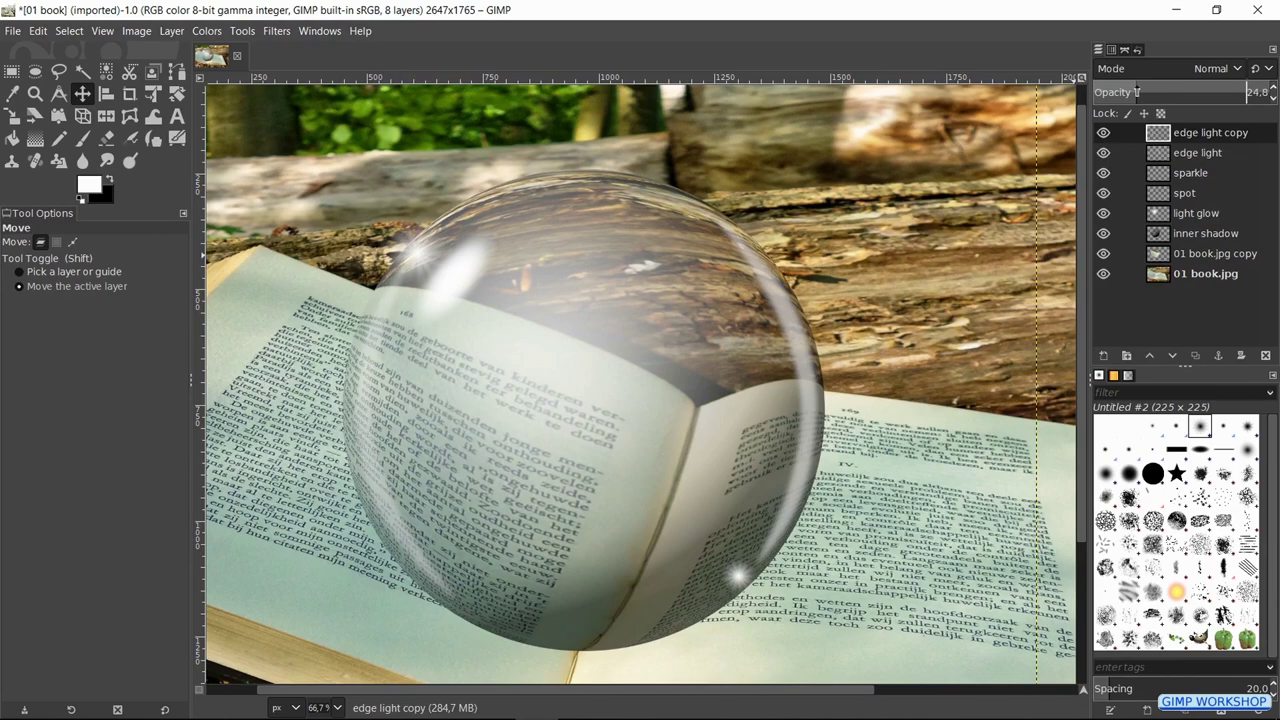
left_click_drag(1133, 92, 1129, 92)
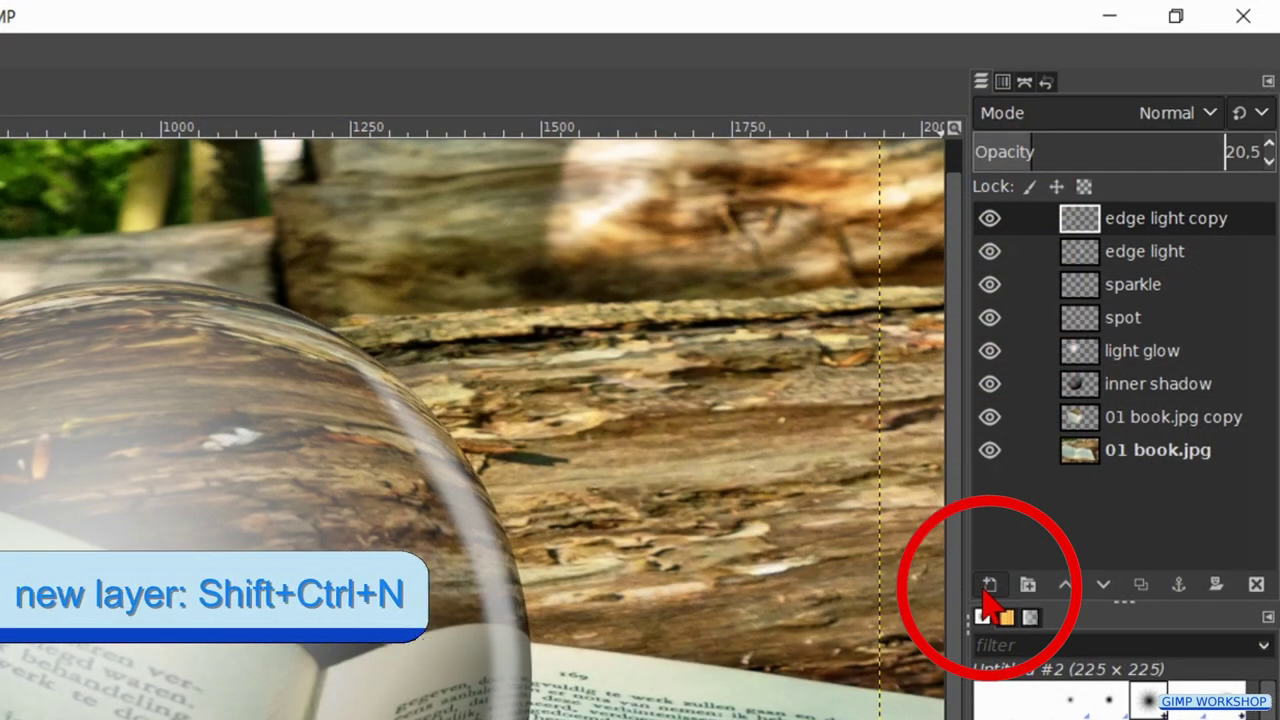
Step: Create a new transparent layer named "outside shadow" above the edge light copy layer
left_click(988, 586)
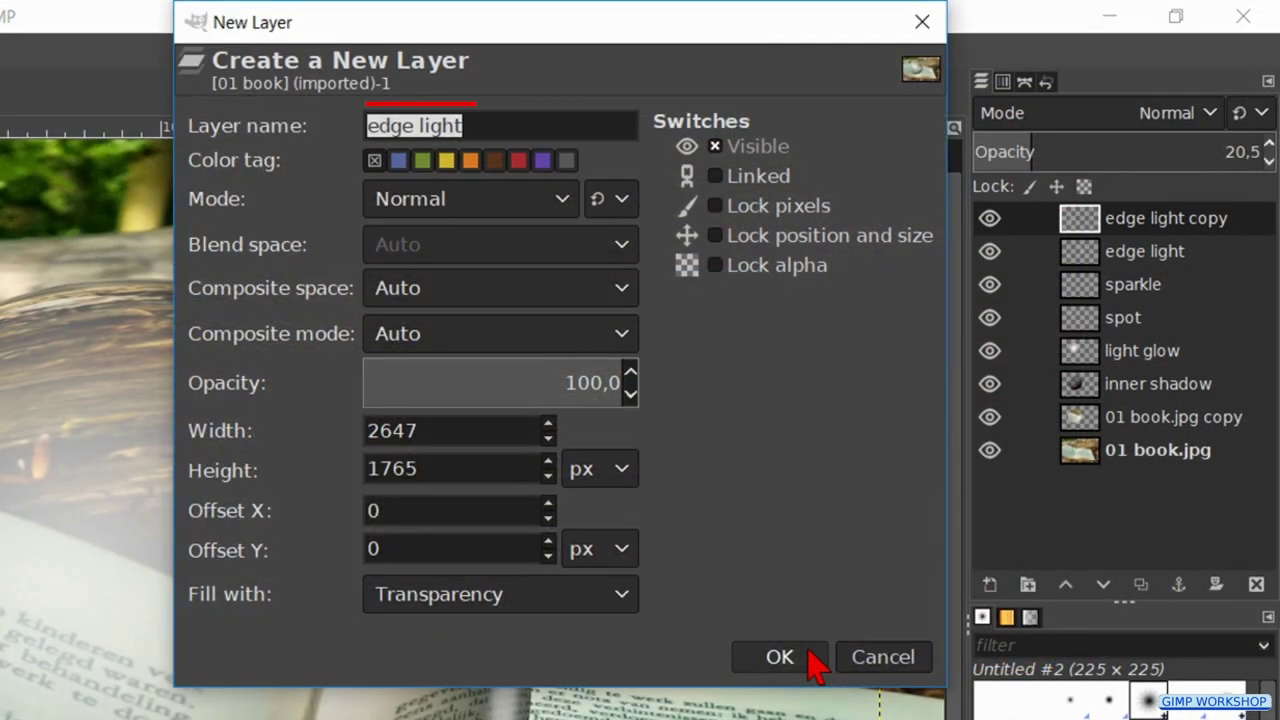
type("outside shadow")
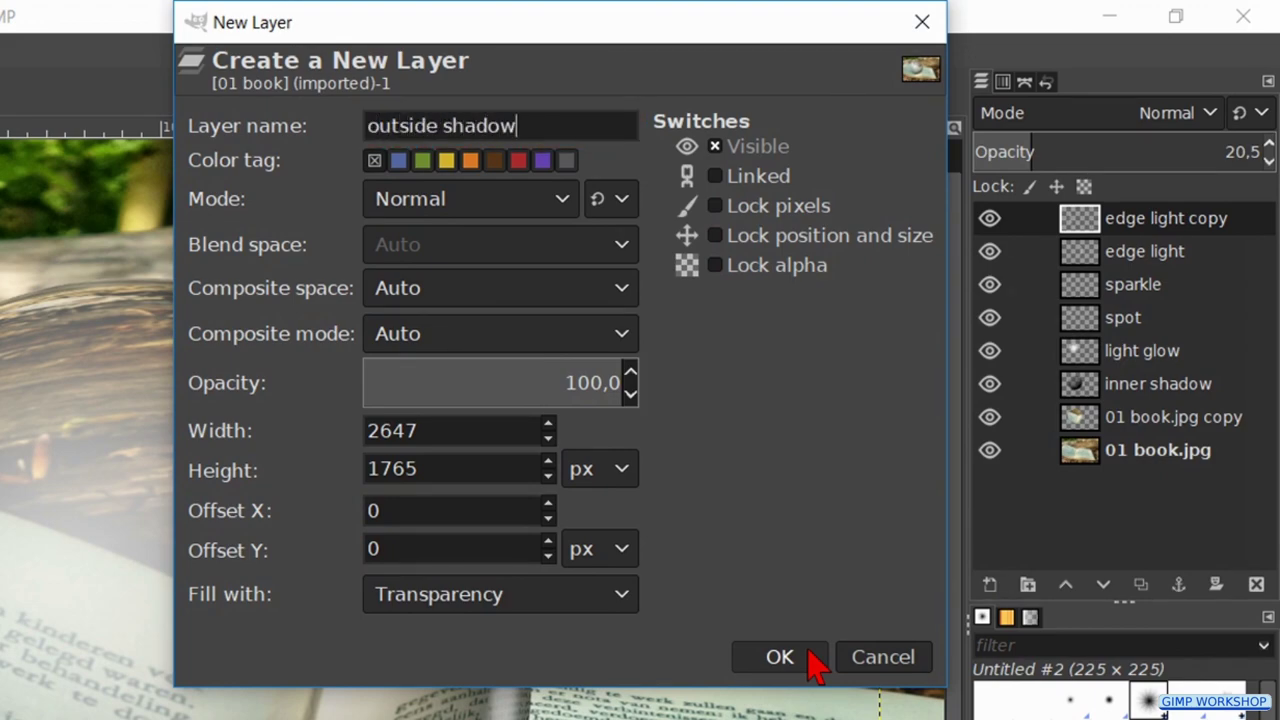
left_click(810, 652)
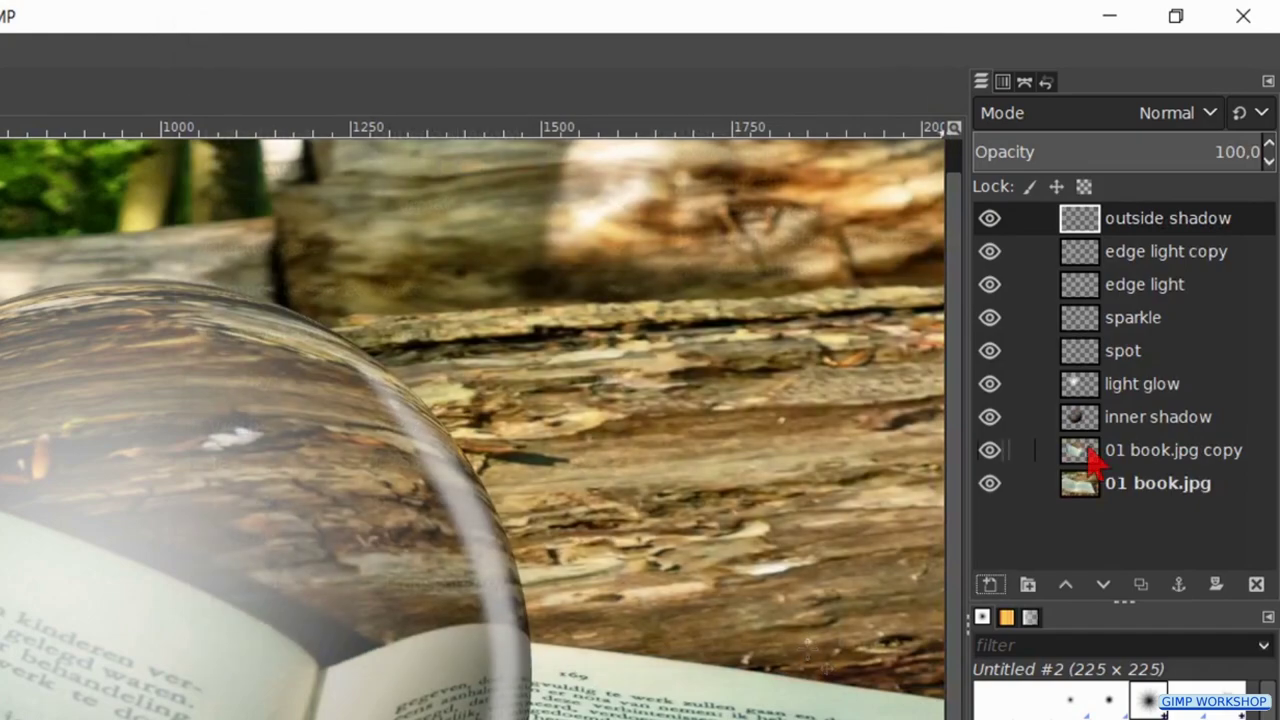
Step: Make a selection from the alpha of the 01 book.jpg copy layer and fill it with black on the outside shadow layer
right_click(1093, 463)
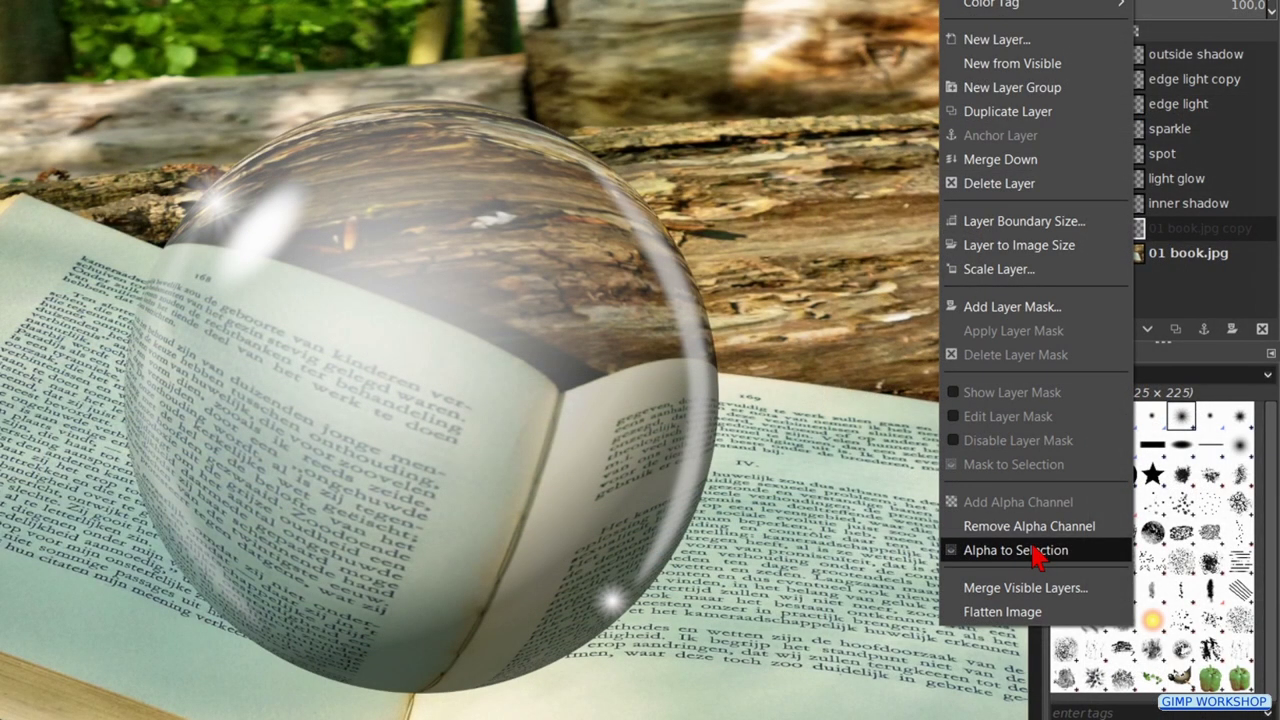
left_click(1035, 550)
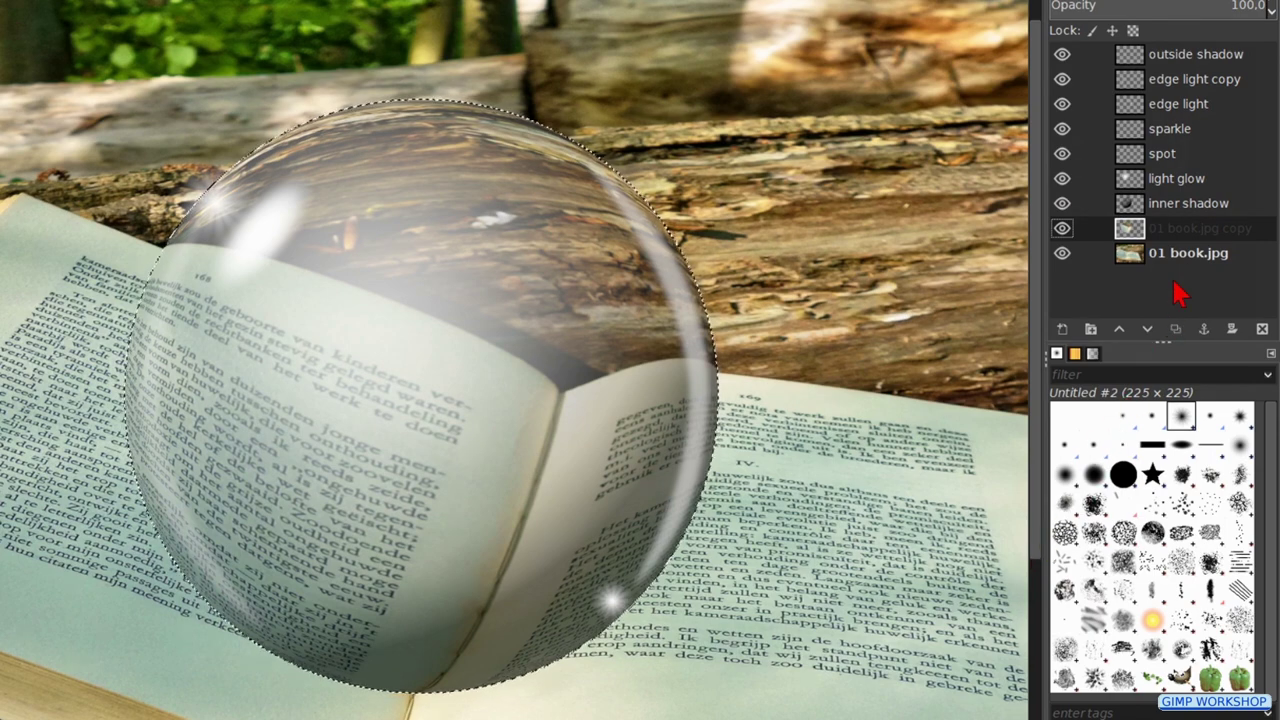
left_click(1168, 60)
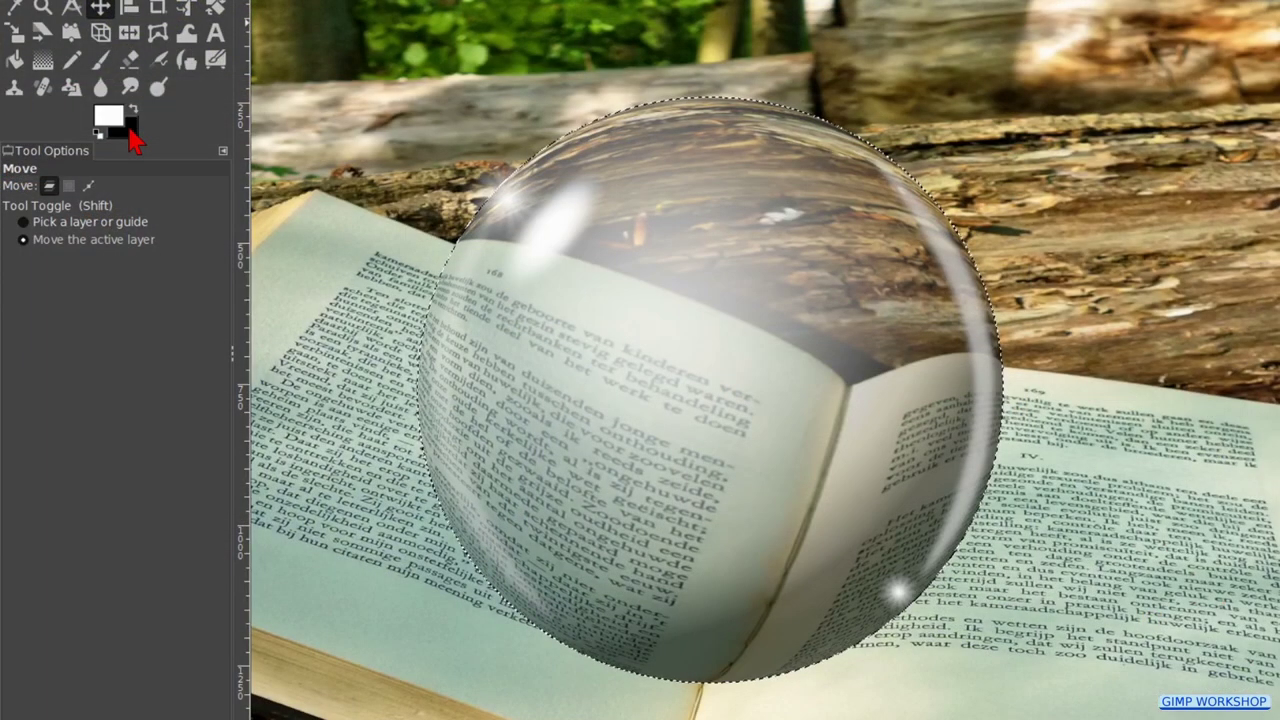
left_click_drag(128, 128, 583, 292)
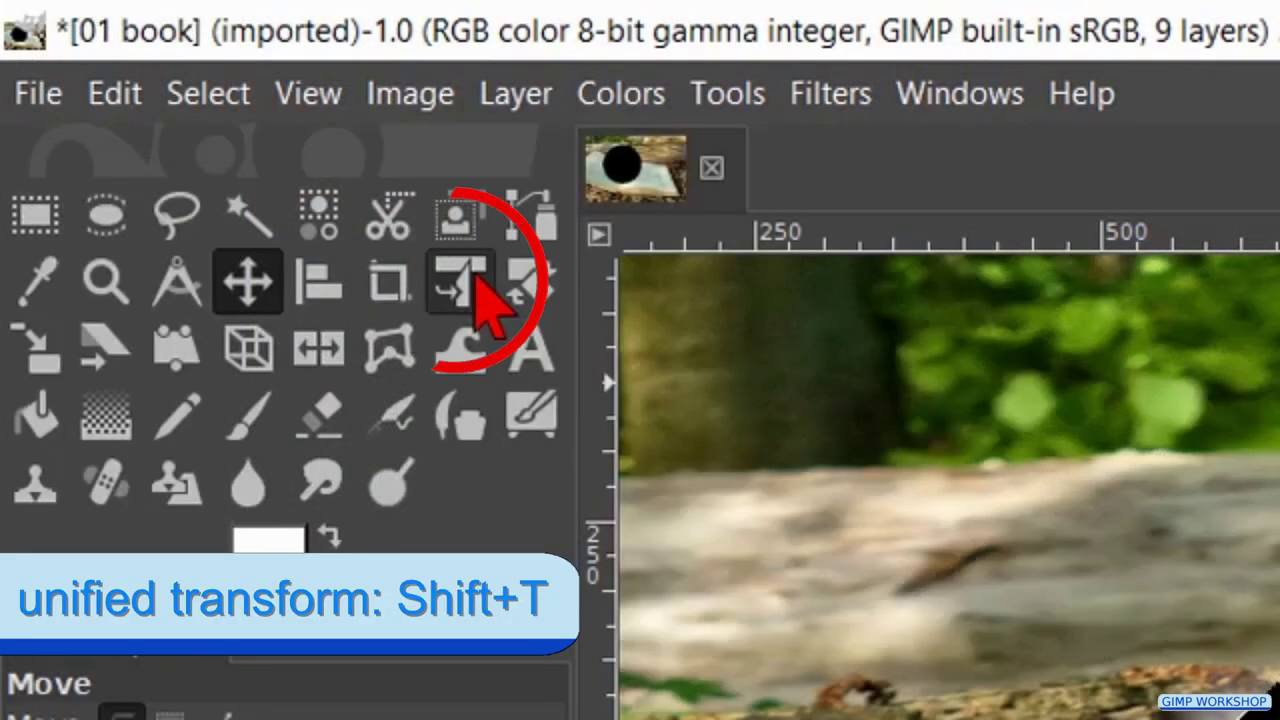
Step: Start a Unified Transform on the black circle with the preview's image opacity at 55.0, and hide the outside shadow layer
left_click(186, 7)
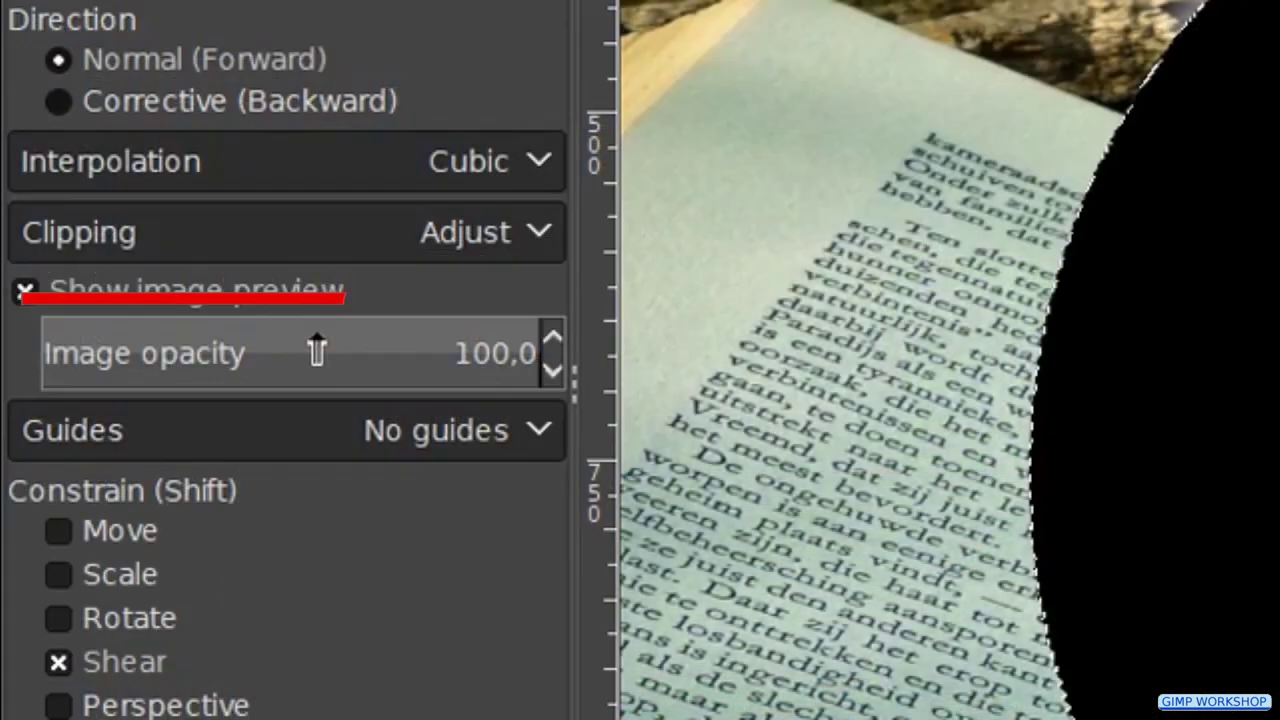
left_click(316, 352)
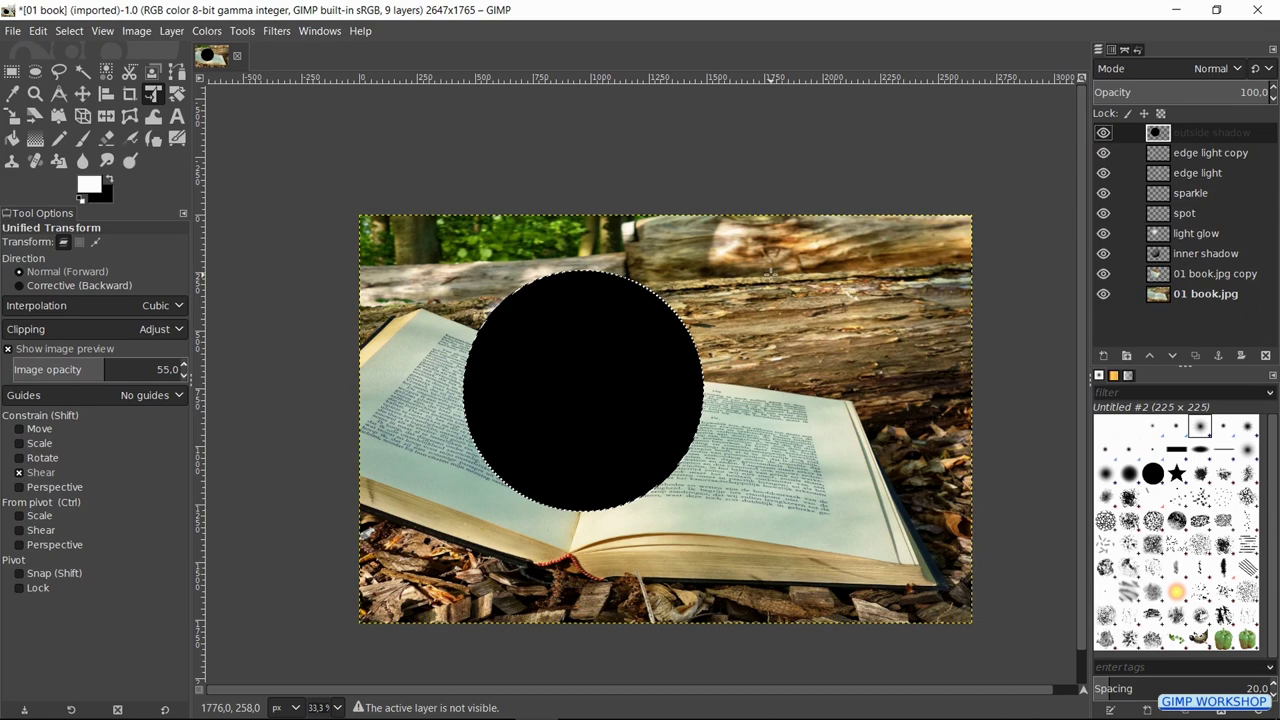
left_click(772, 272)
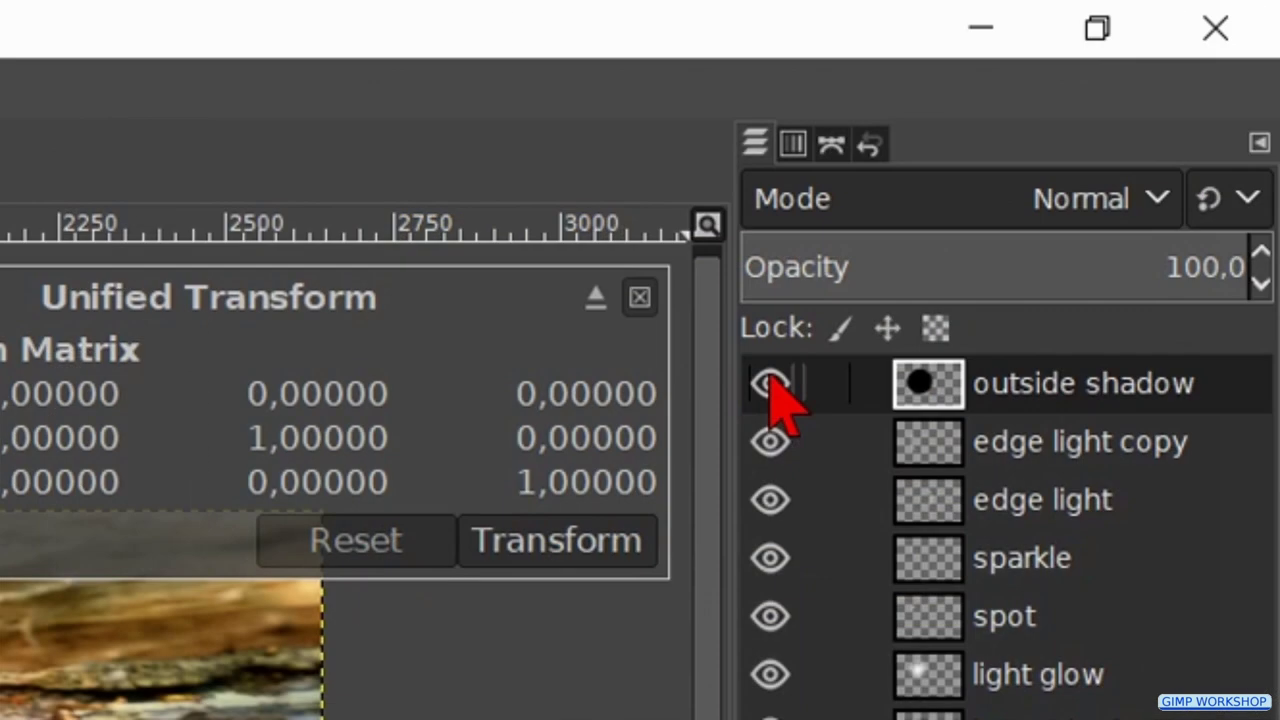
left_click(770, 384)
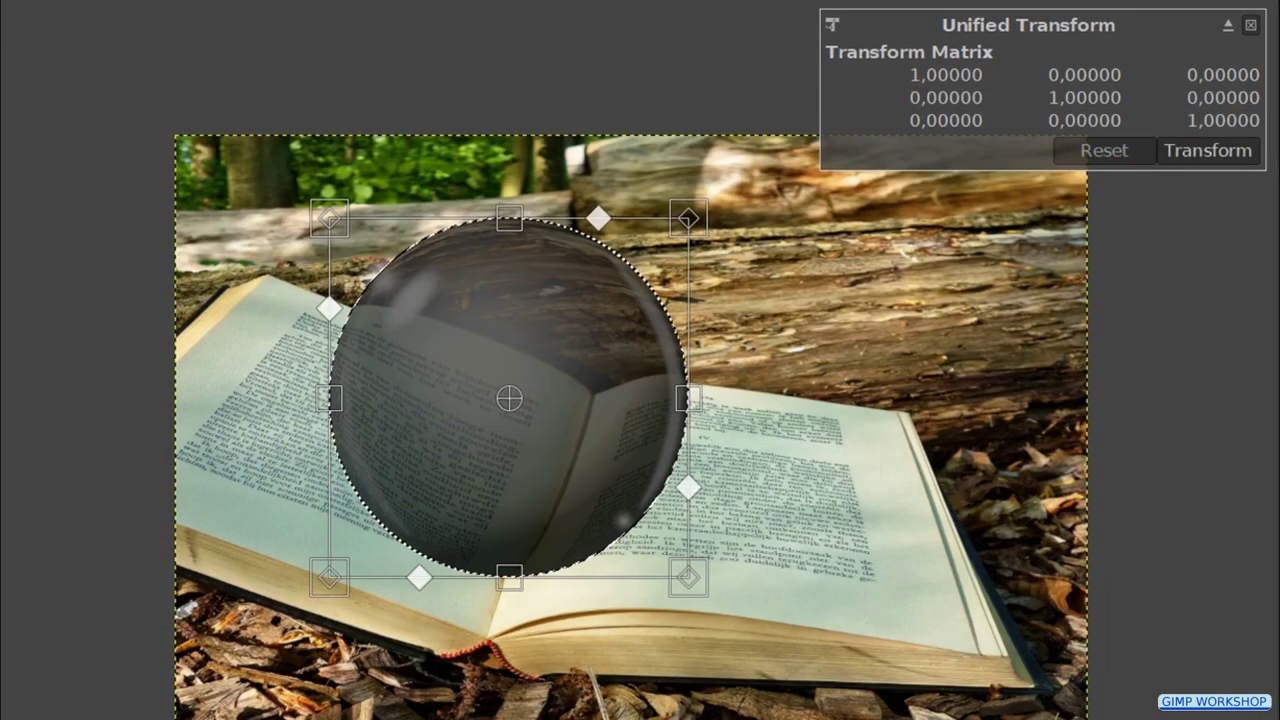
Step: Distort the circle into a long, flat, tilted shadow extending from the sphere's base across the right page, and anchor it to the outside shadow layer
left_click_drag(688, 218, 958, 536)
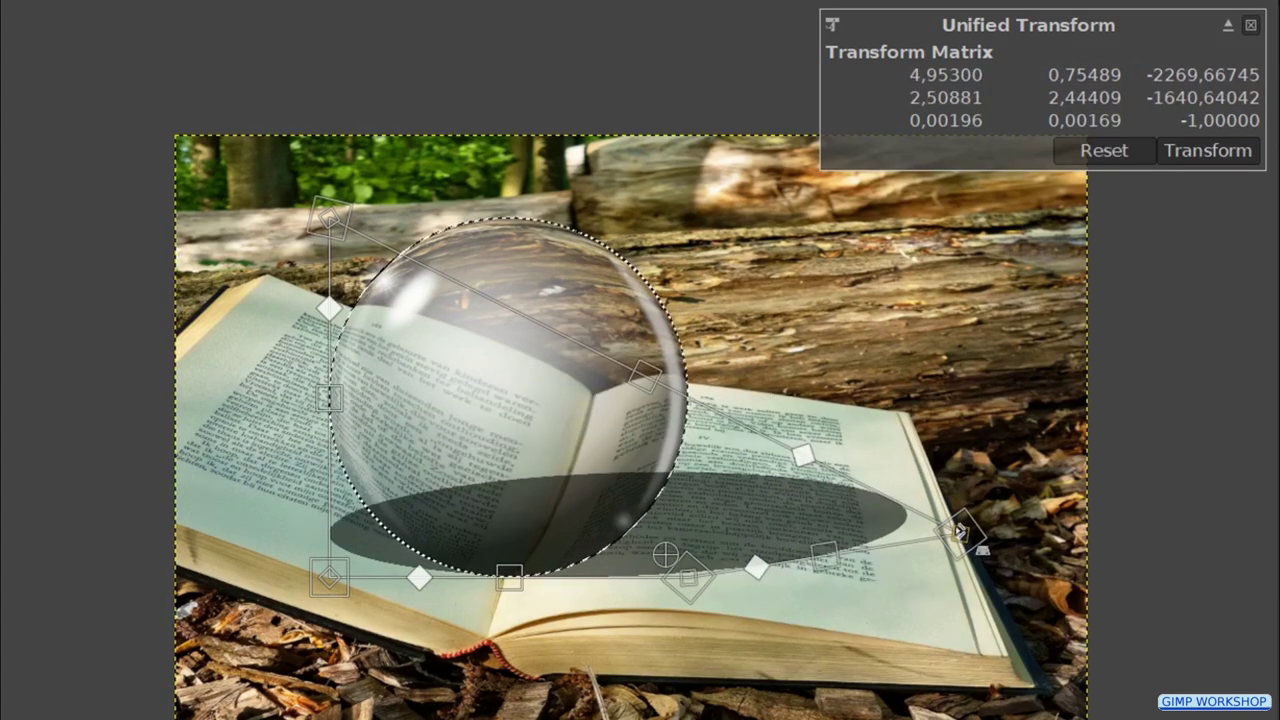
left_click_drag(944, 606, 968, 566)
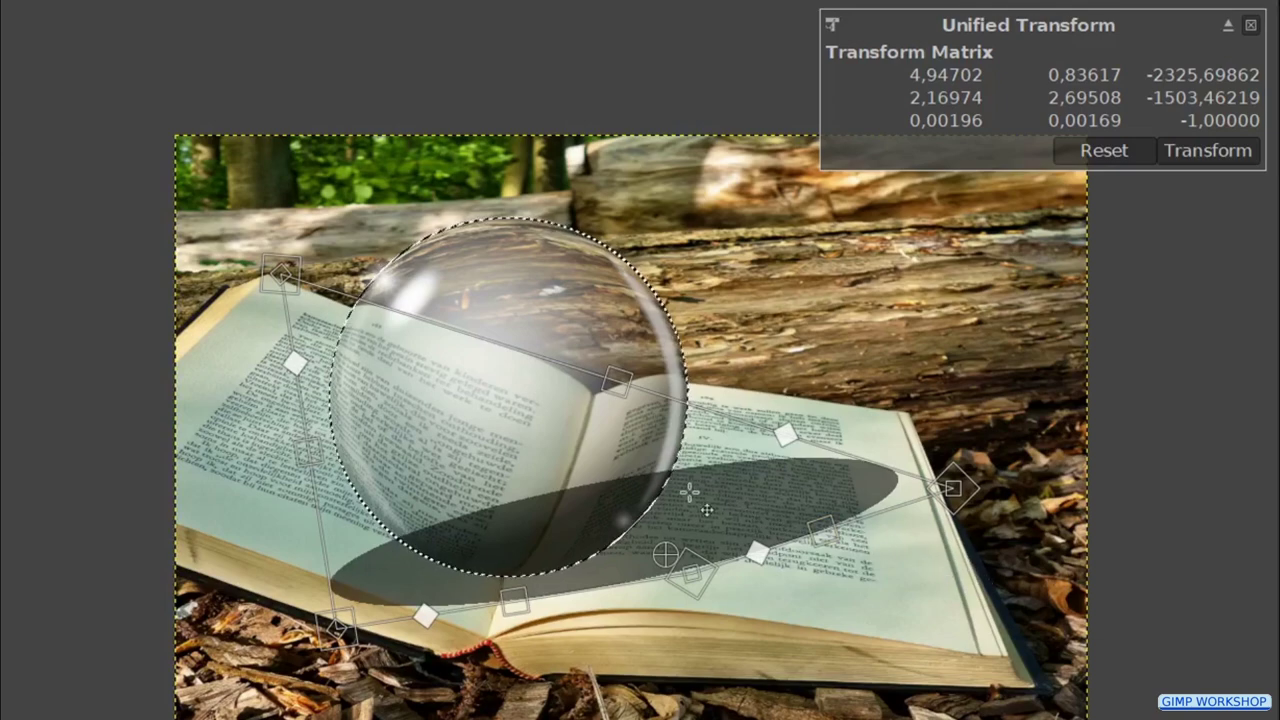
left_click_drag(538, 456, 661, 437)
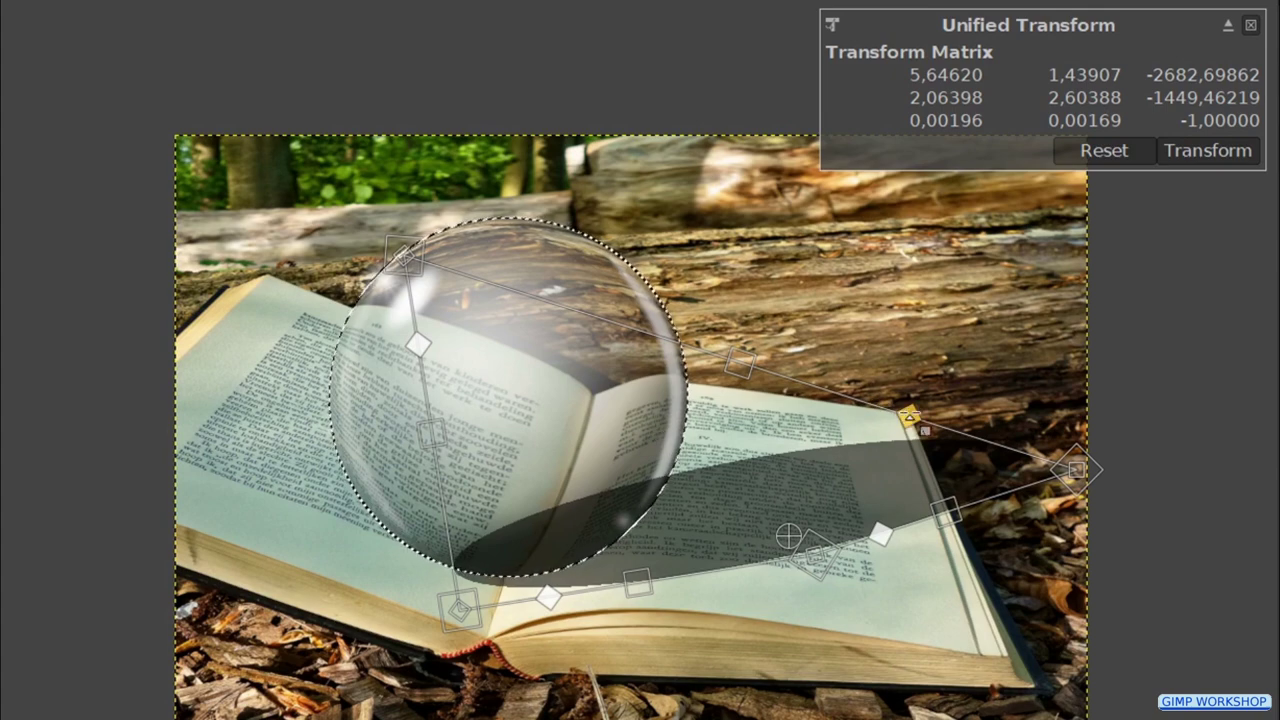
mouse_move(925, 430)
left_mouse_down()
mouse_move(895, 418)
mouse_move(932, 432)
mouse_move(923, 446)
left_mouse_up()
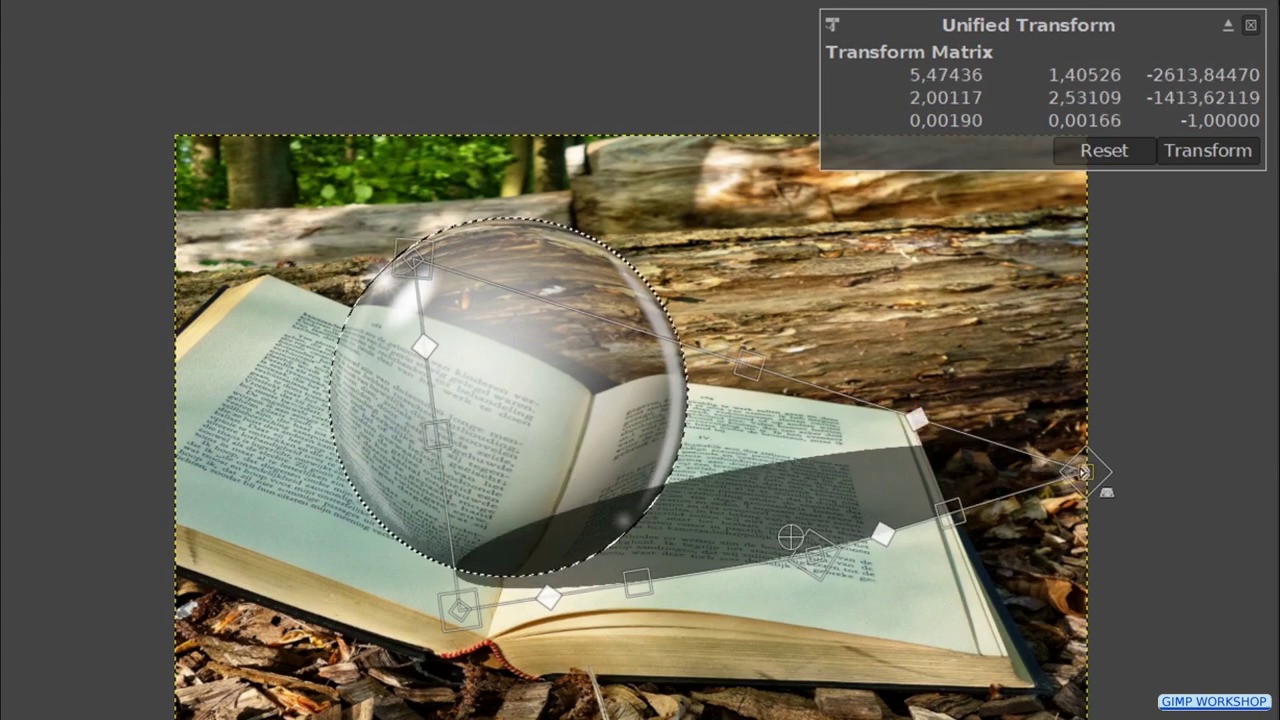
left_click_drag(1086, 475, 1061, 489)
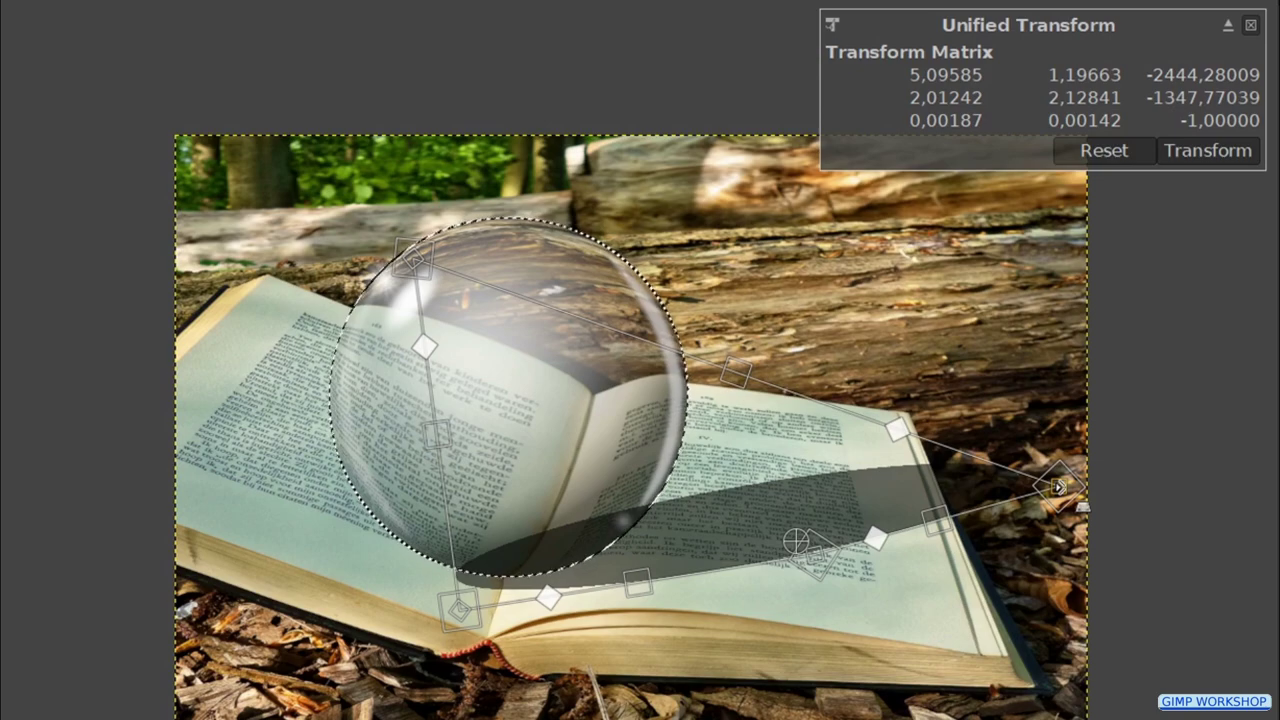
left_click(1210, 158)
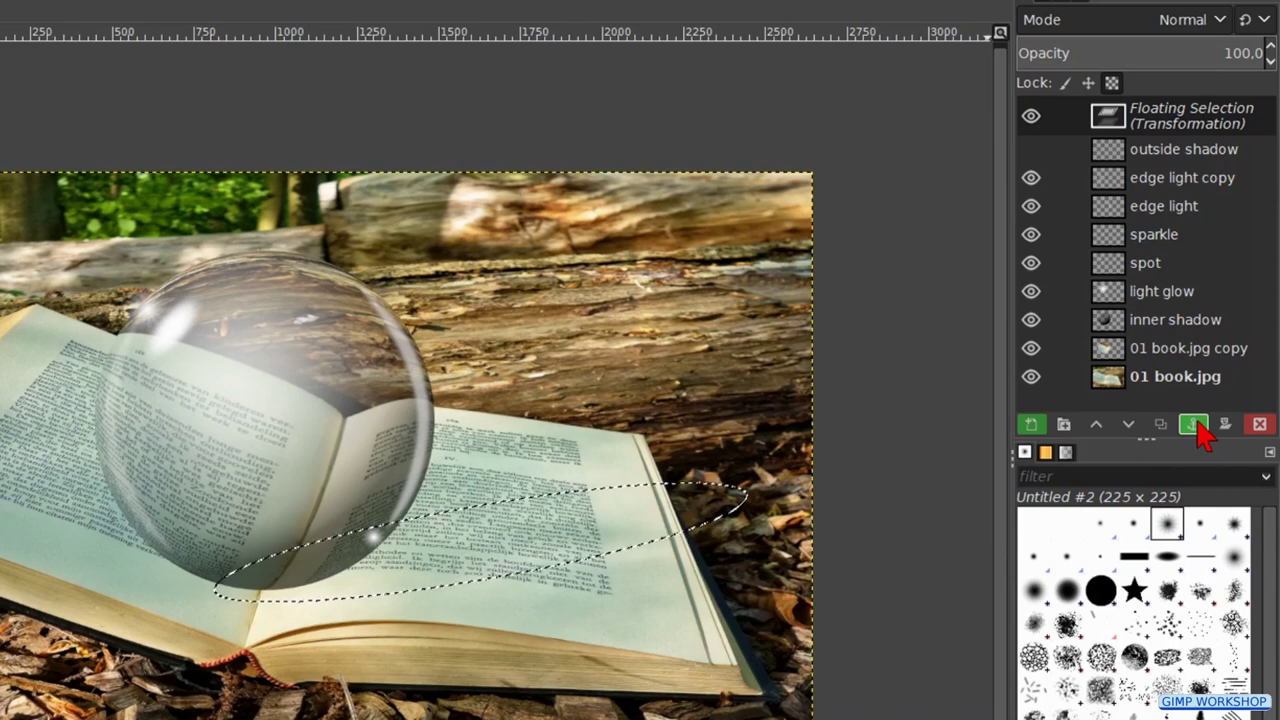
left_click(1193, 425)
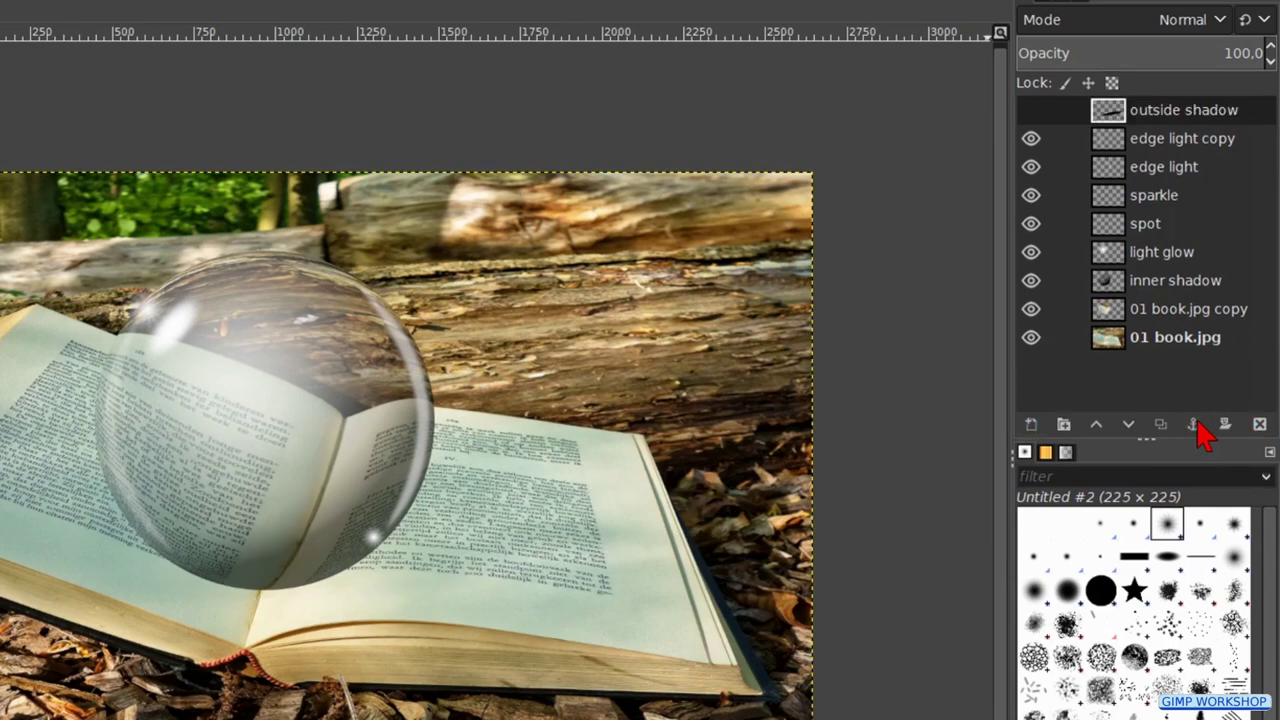
Step: Show the outside shadow layer and lower its opacity to 59.4
left_click(1032, 110)
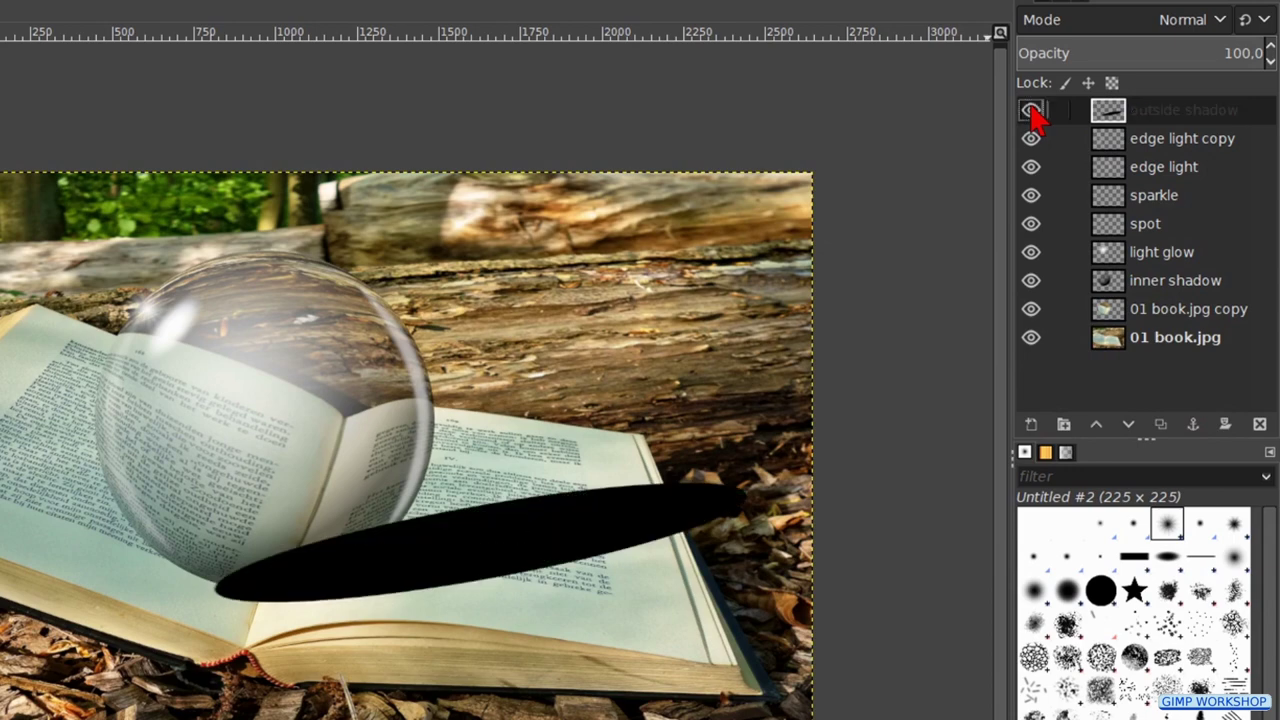
left_click(1160, 47)
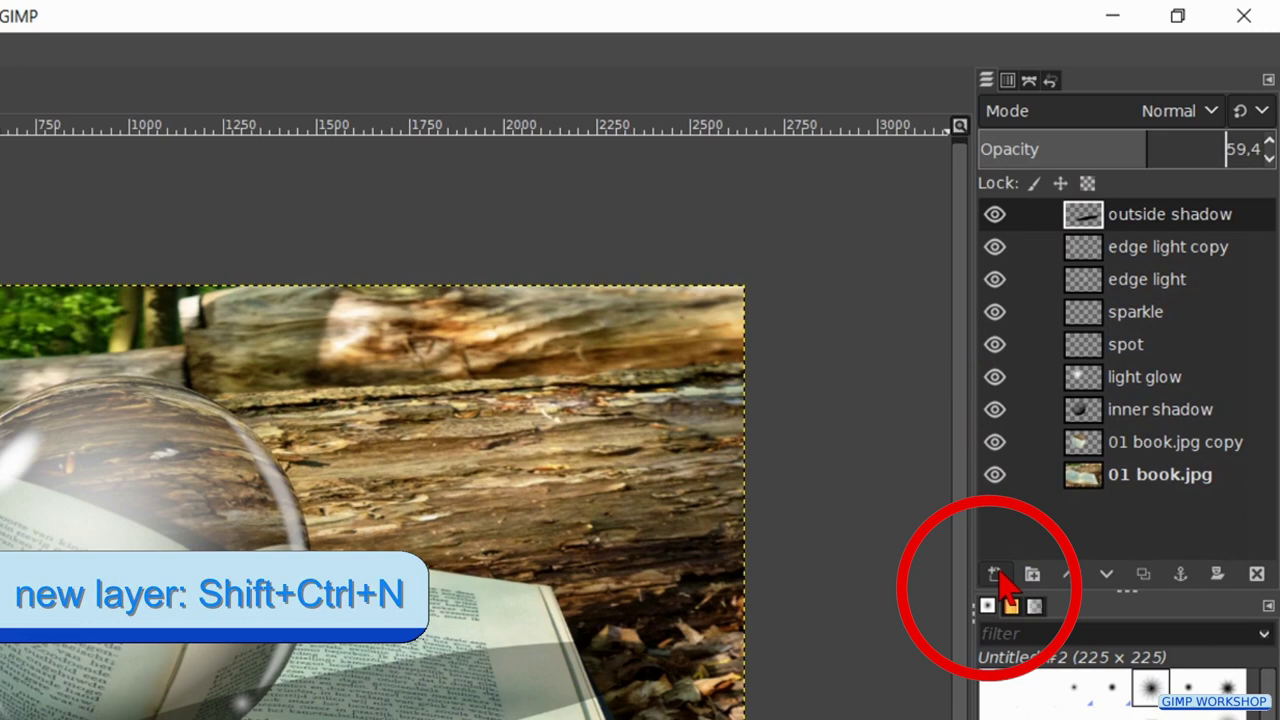
Step: Add a new transparent layer named "light in shadow" above the outside shadow layer
left_click(995, 574)
type("li")
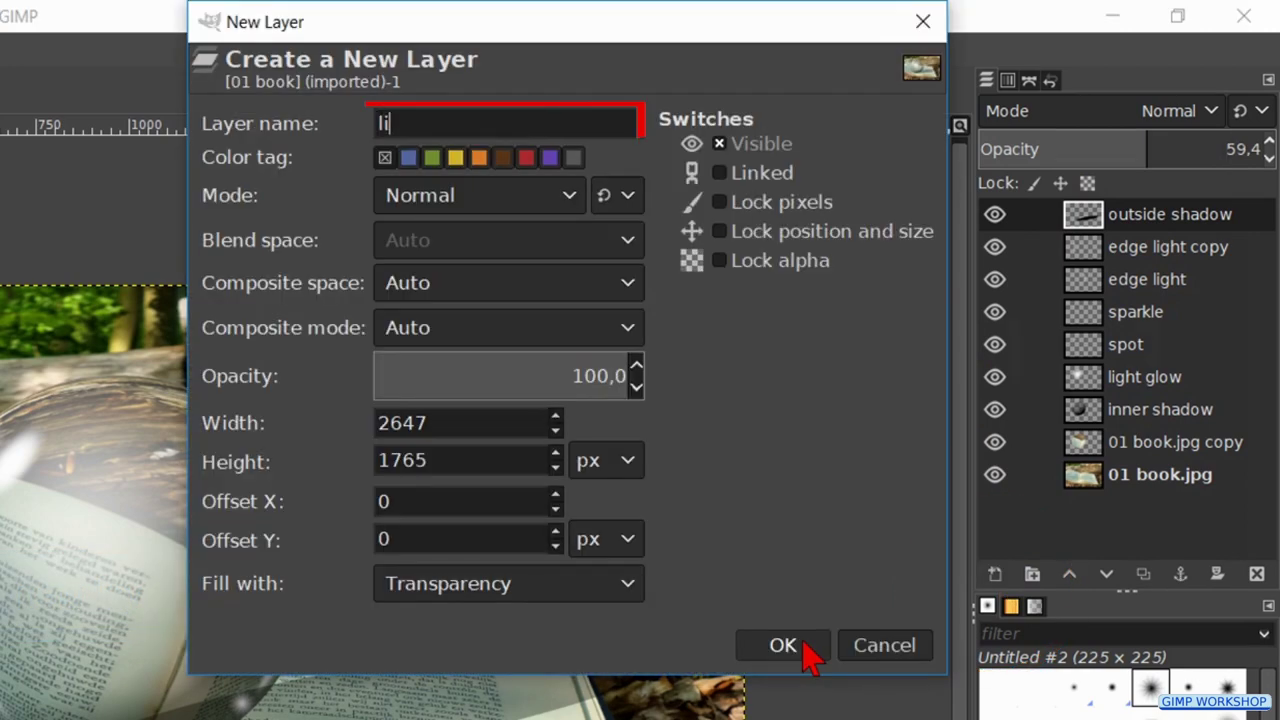
type("ght in shado")
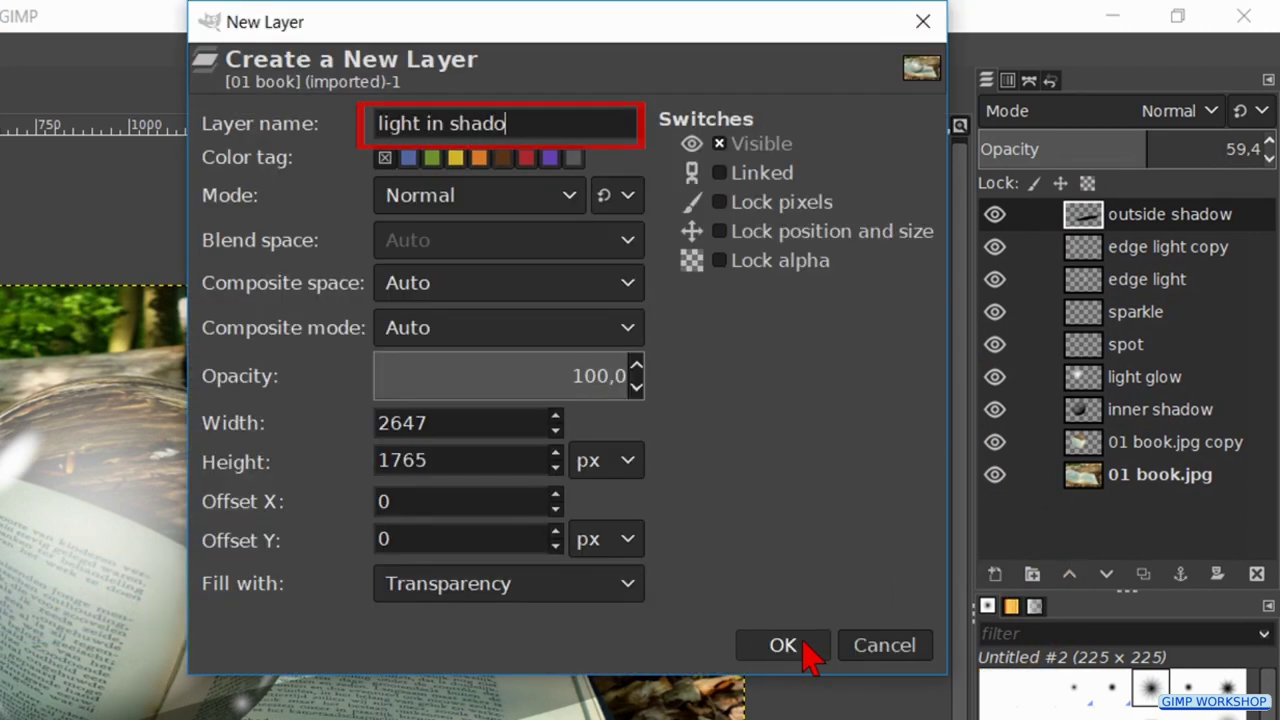
type("w")
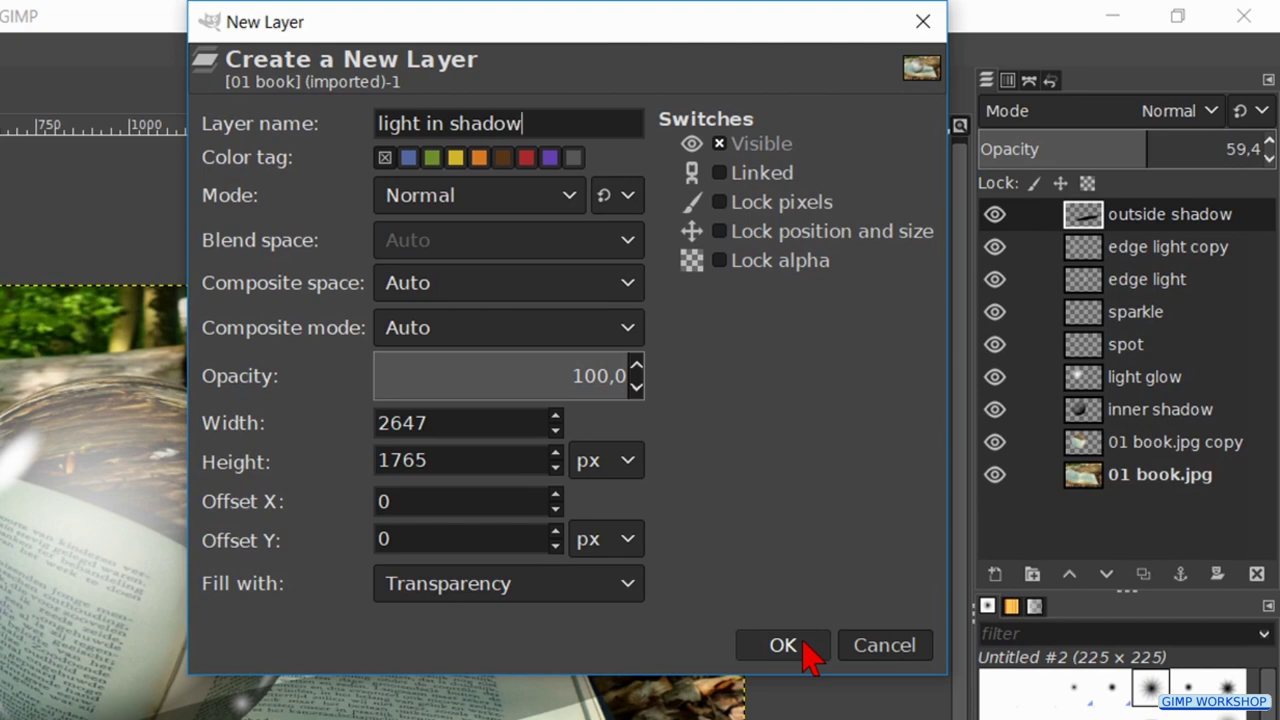
left_click(785, 645)
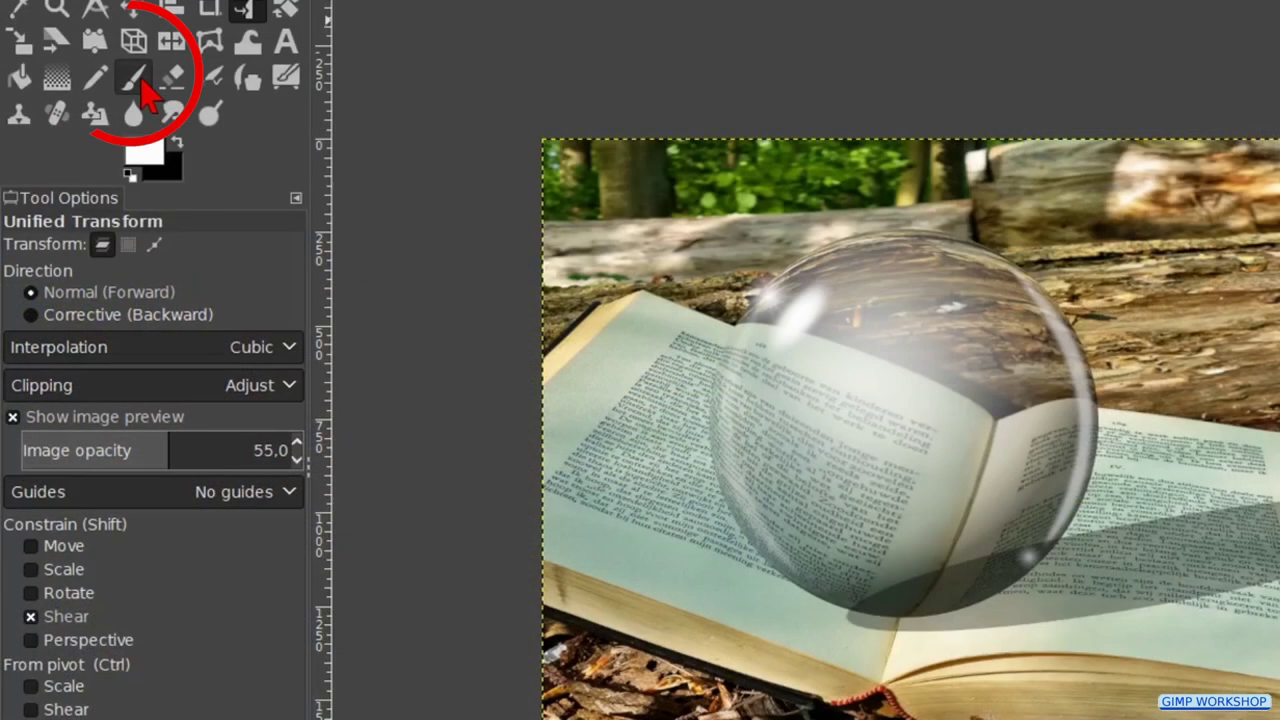
Step: Set up the Paintbrush with opacity 31.6, the 2. Block 02 brush and a size of about 784
left_click(141, 82)
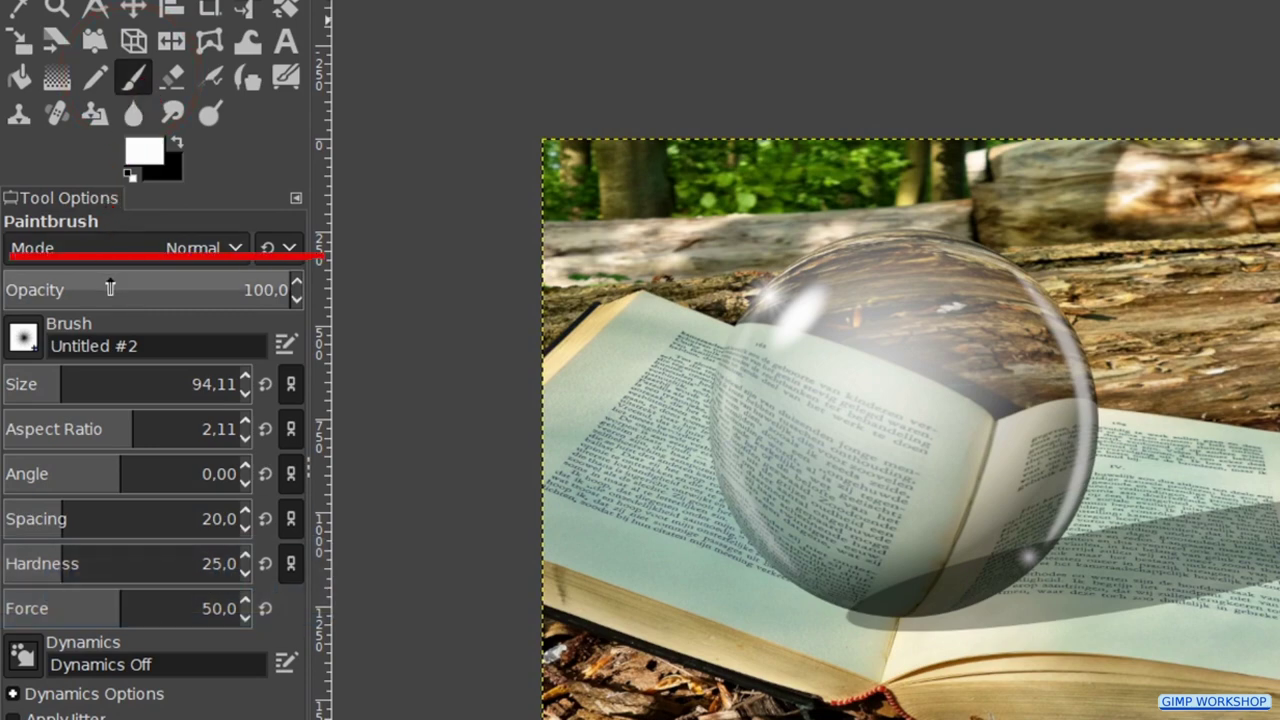
left_click_drag(110, 289, 94, 288)
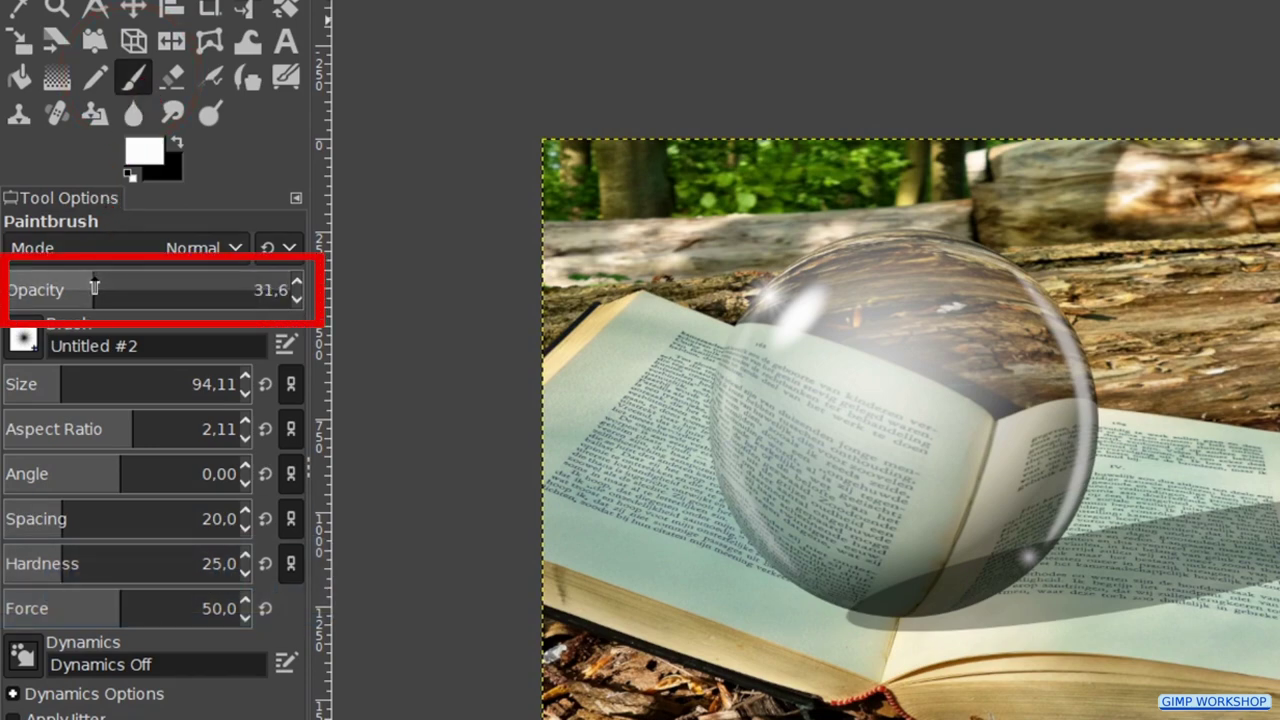
left_click(24, 339)
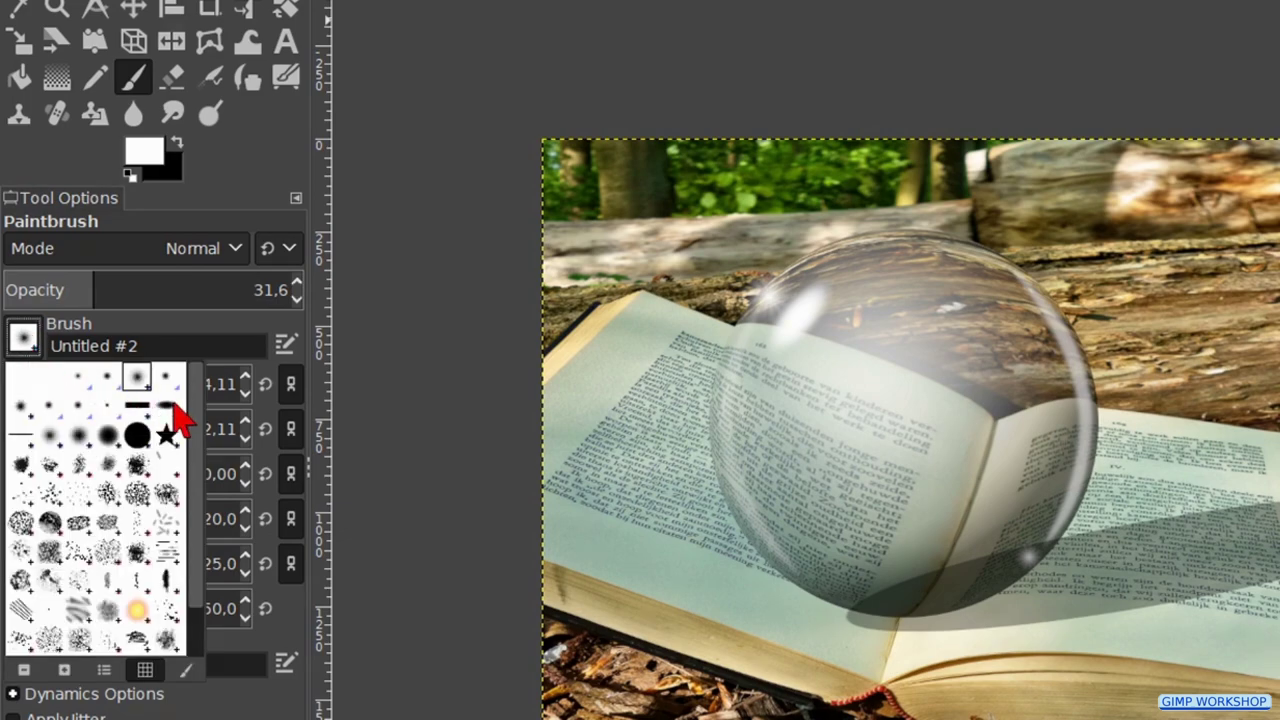
left_click(174, 405)
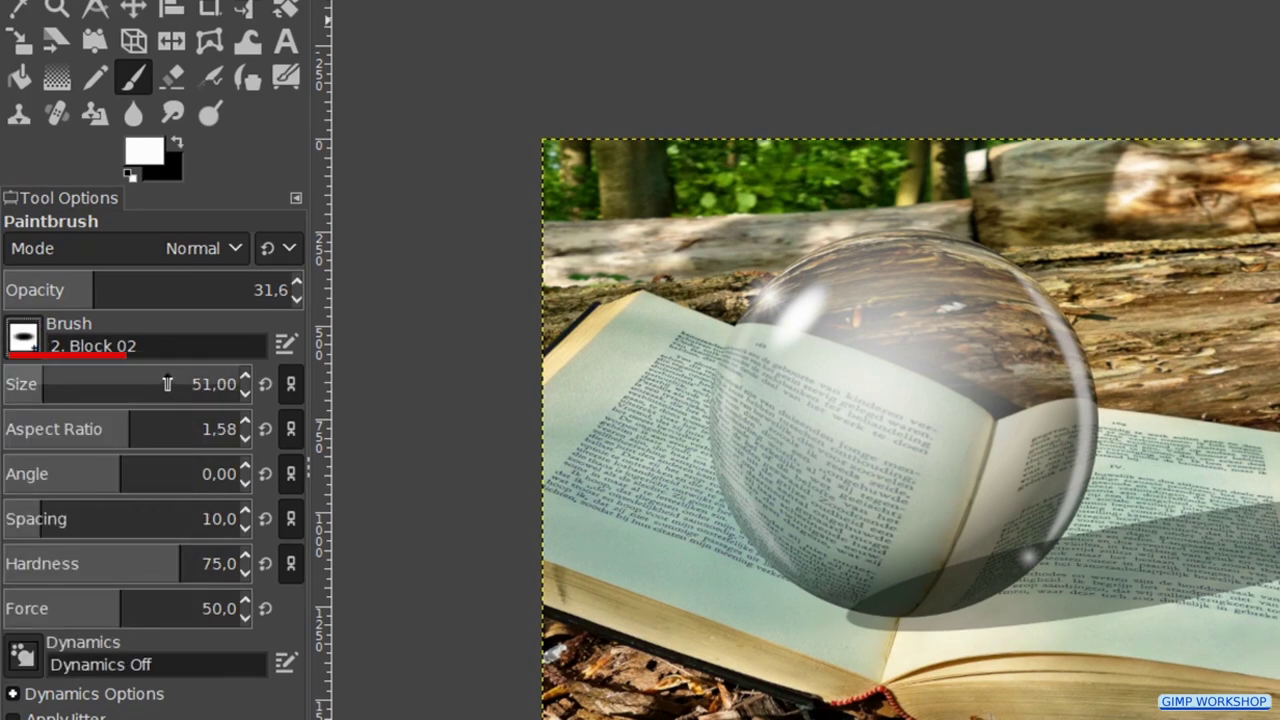
left_click_drag(166, 381, 207, 376)
Step: Set the brush angle to -10 and lower its hardness to about the middle of the range
left_click(226, 467)
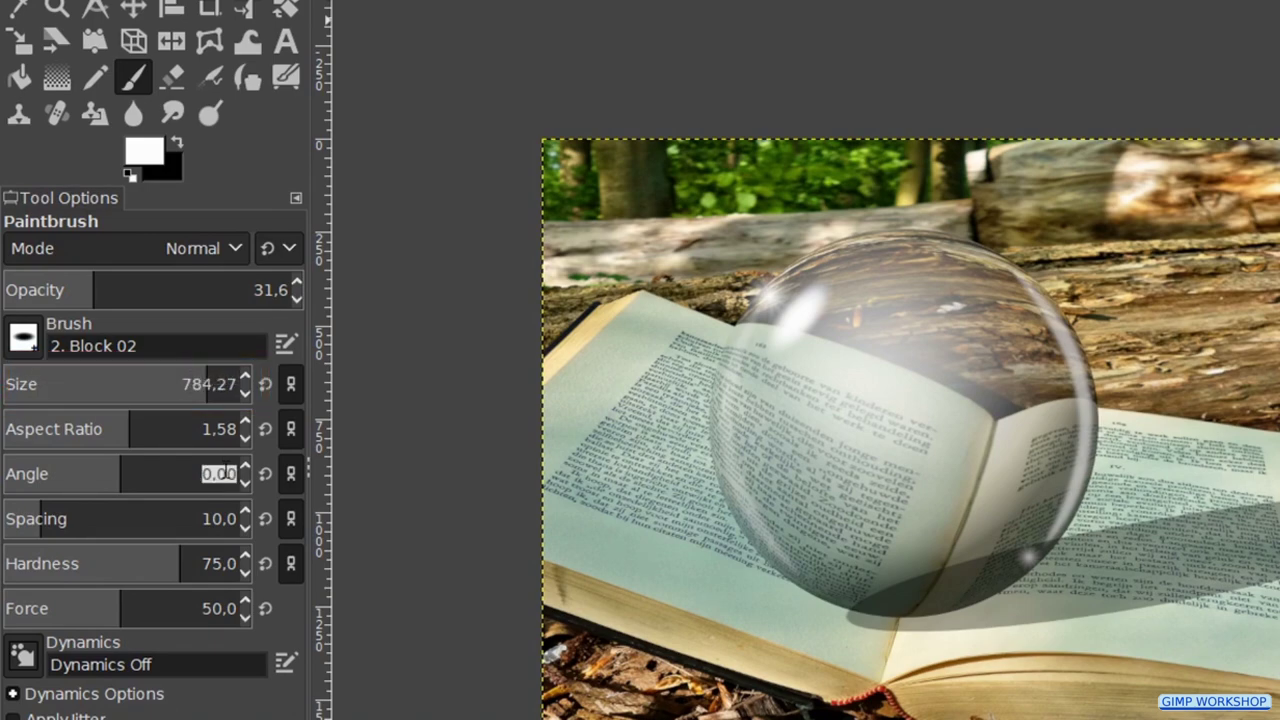
type("-1")
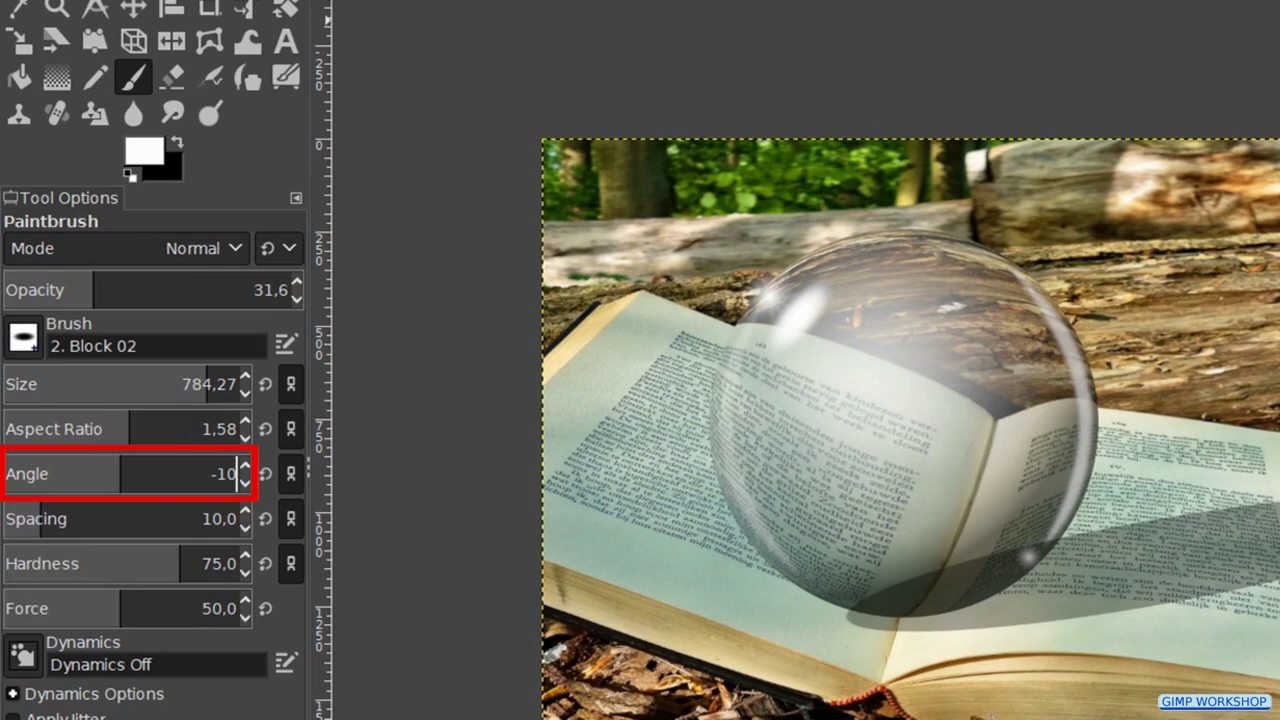
type("0")
key("Return")
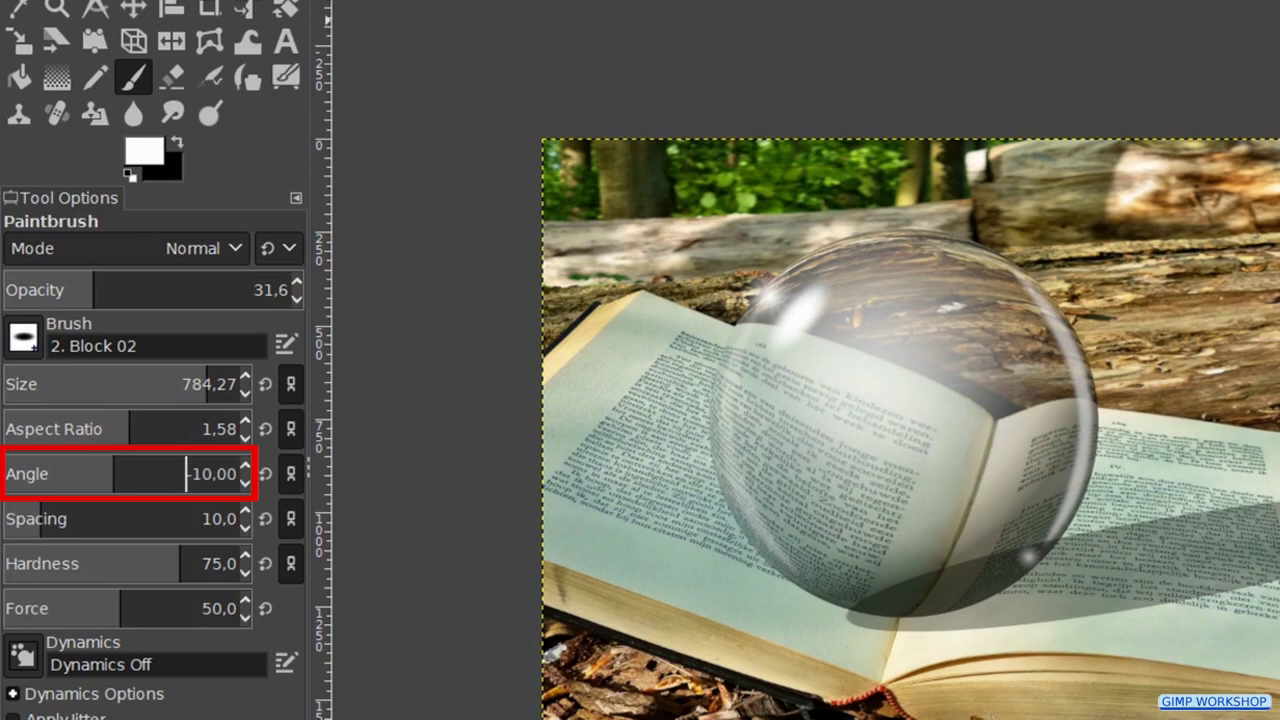
left_click(135, 558)
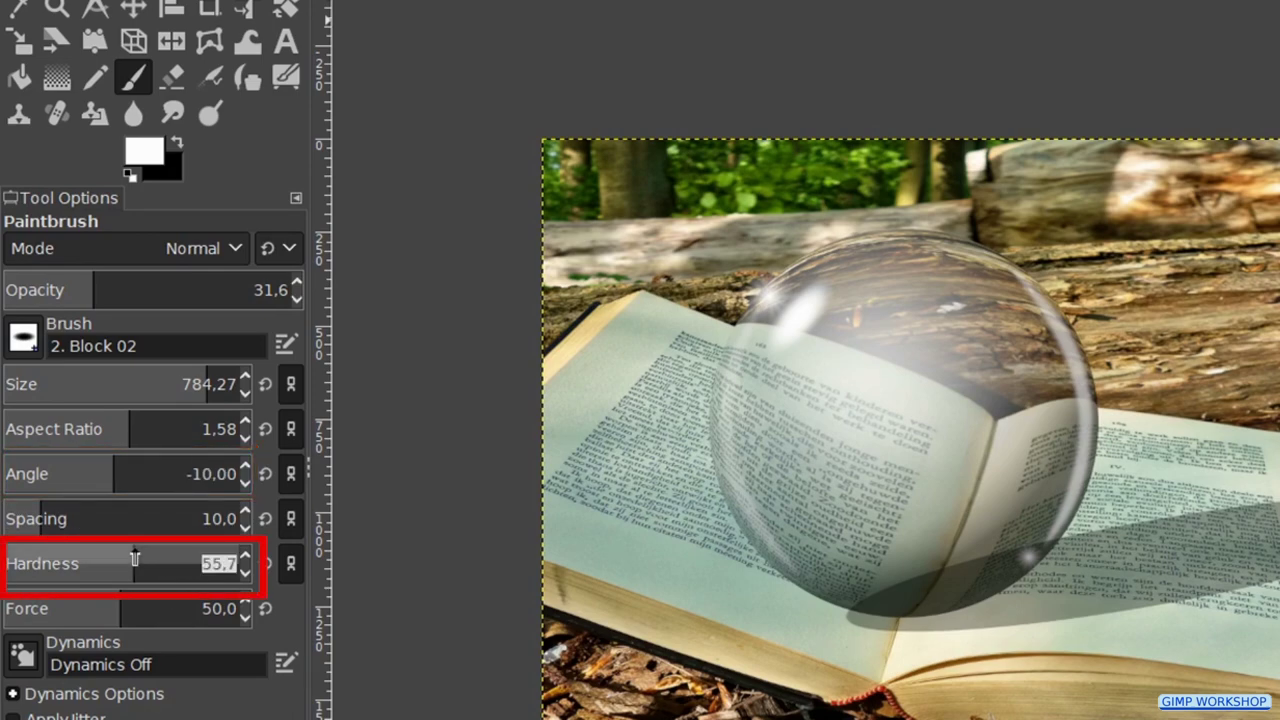
left_click_drag(135, 558, 126, 558)
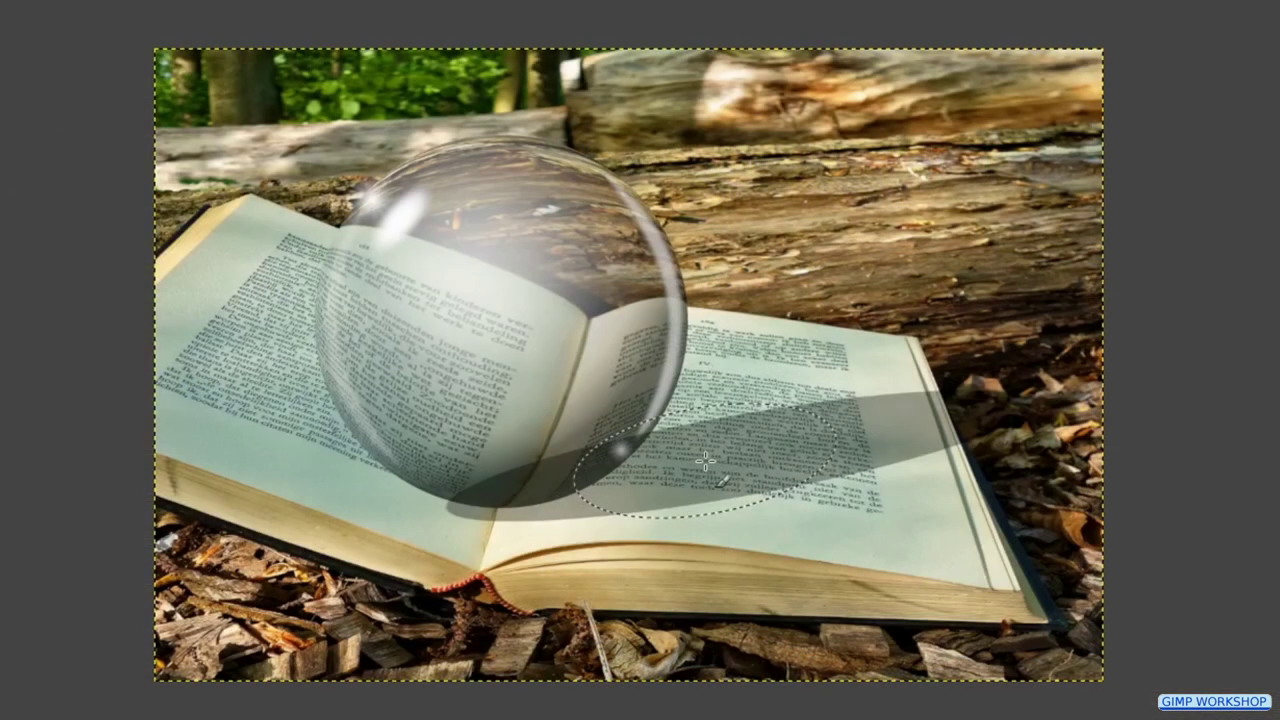
Step: Paint one white dab inside the cast shadow next to the sphere and merge the light in shadow layer down
left_click(705, 460)
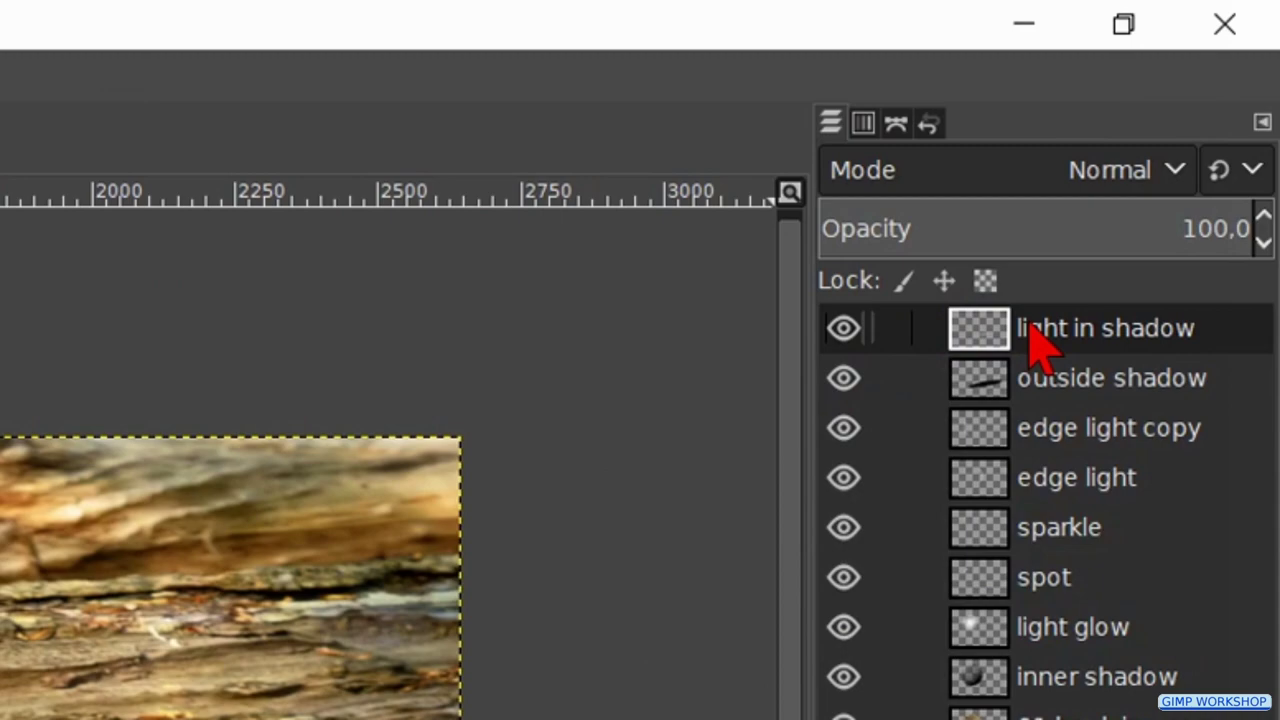
right_click(1031, 326)
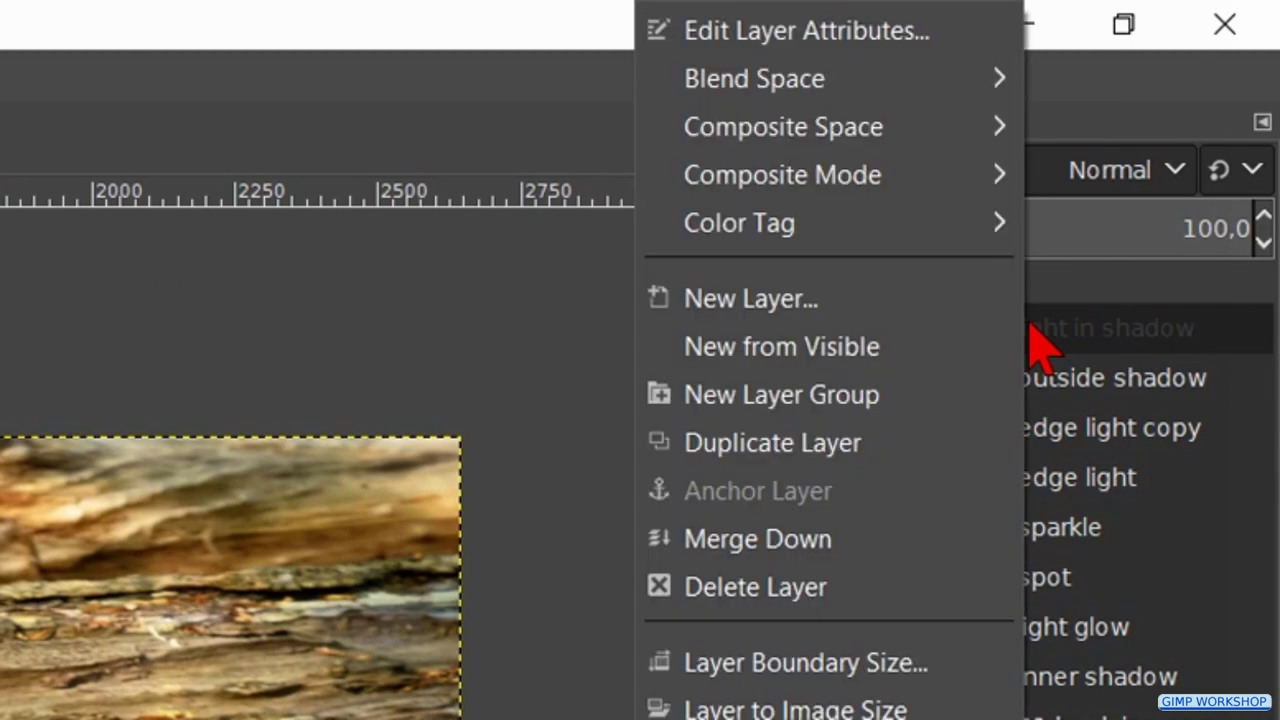
left_click(778, 538)
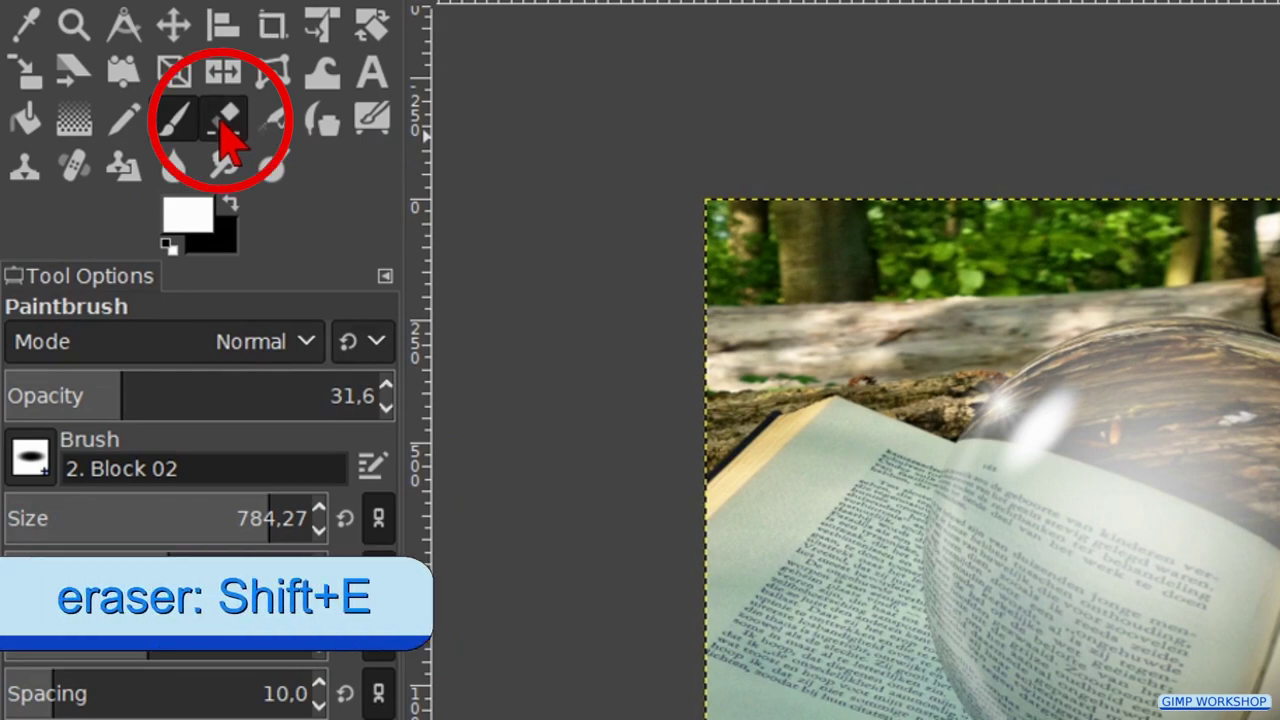
Step: Set up the Eraser with the 2. Hardness 075 brush at a size of about 71 and full opacity
left_click(222, 128)
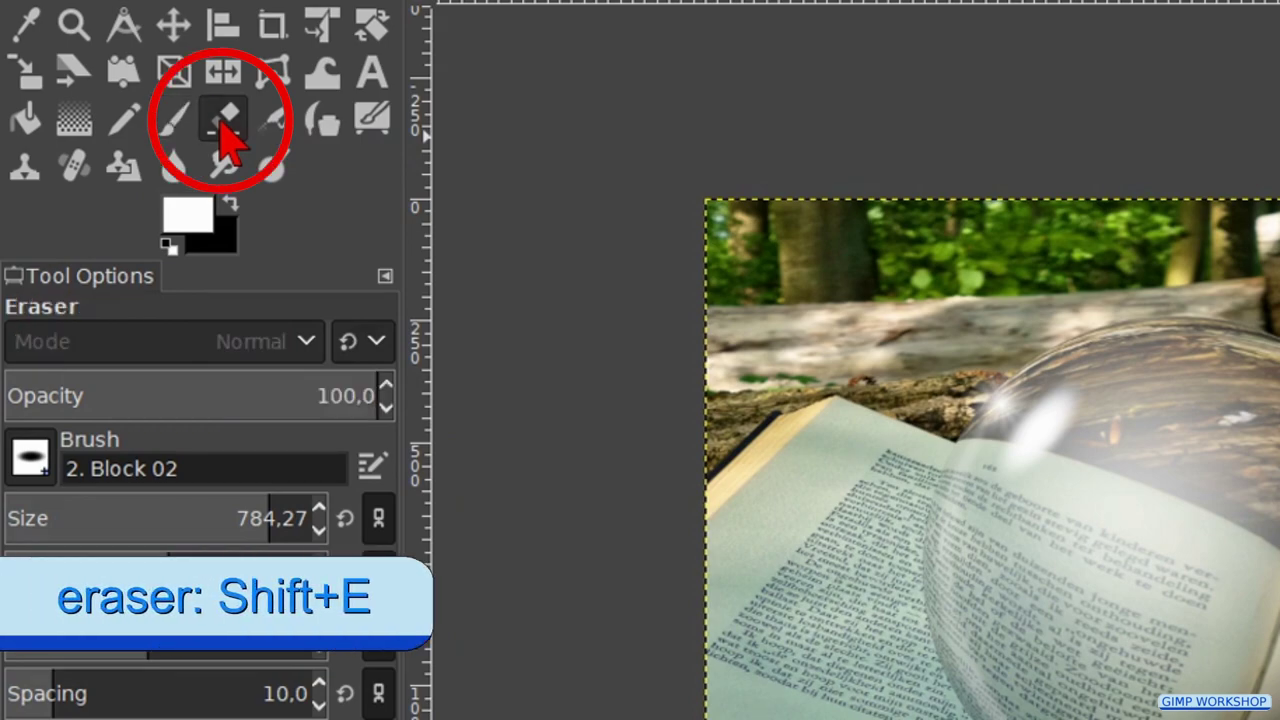
left_click(36, 462)
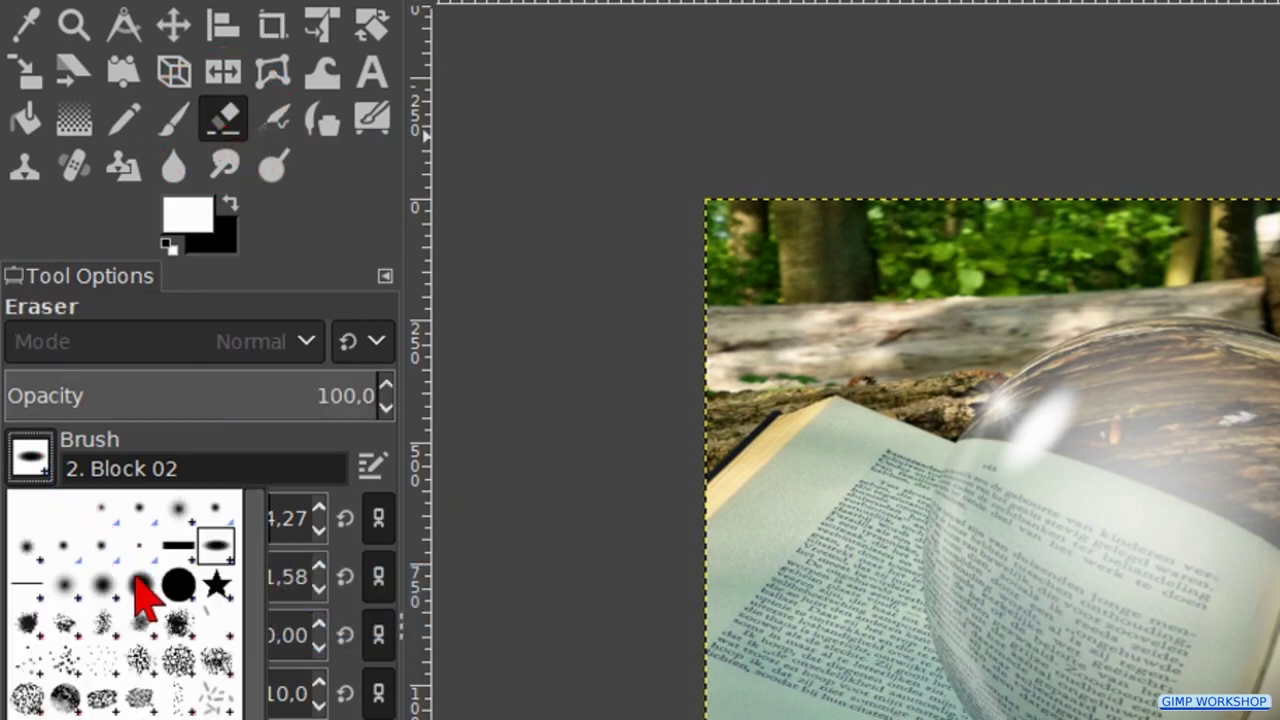
left_click(138, 585)
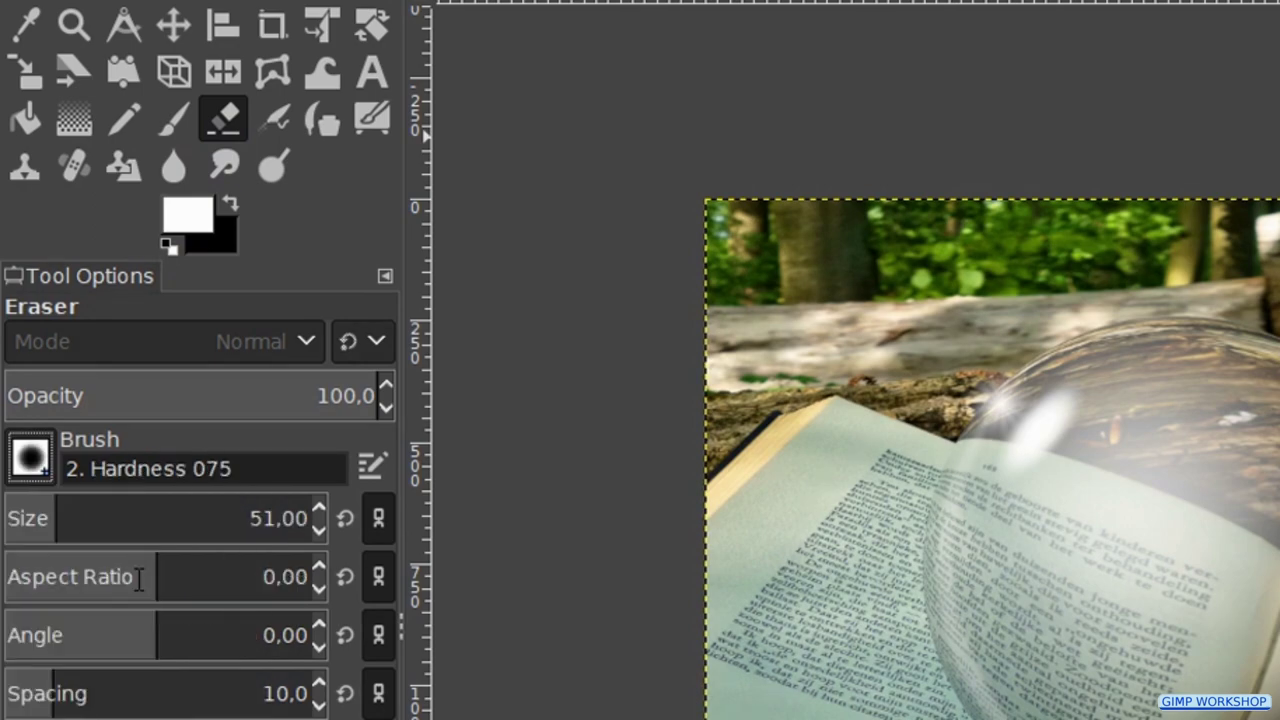
left_click(80, 512)
left_click_drag(80, 512, 68, 515)
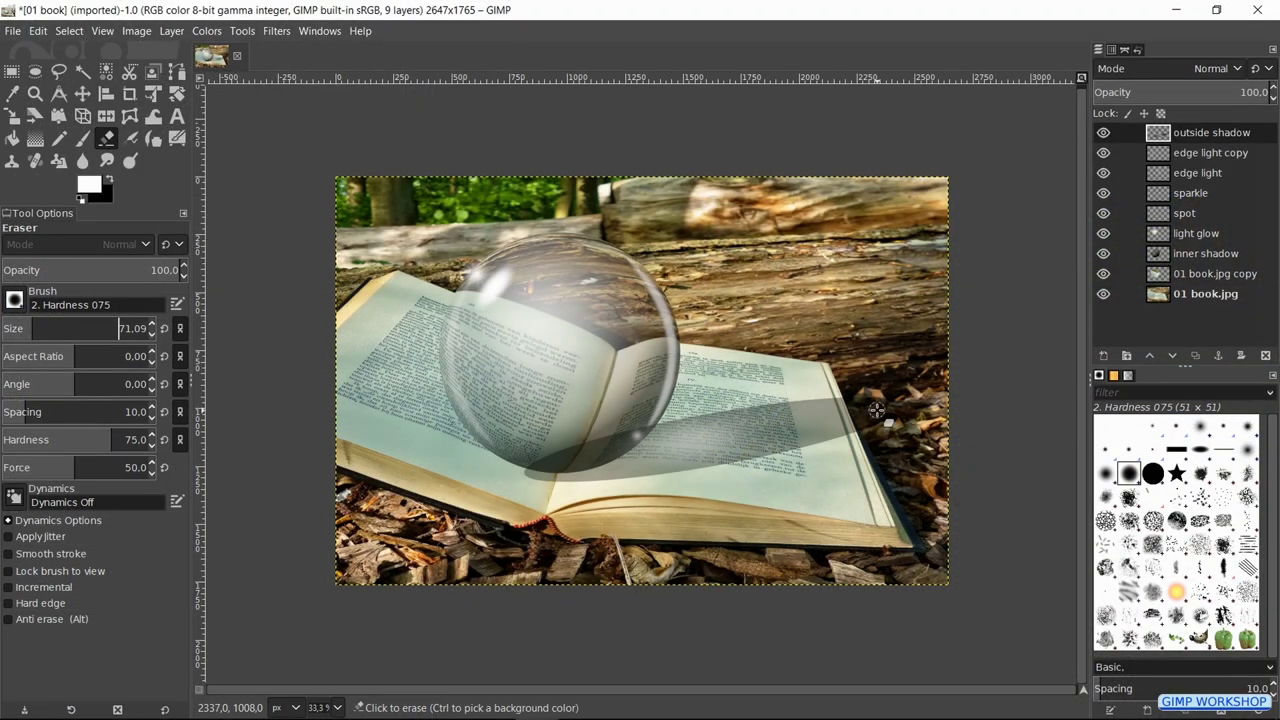
Step: Erase the part of the cast shadow that extends past the book's right edge onto the leaves, and fit the image in the window
scroll(876, 410, "up", 5)
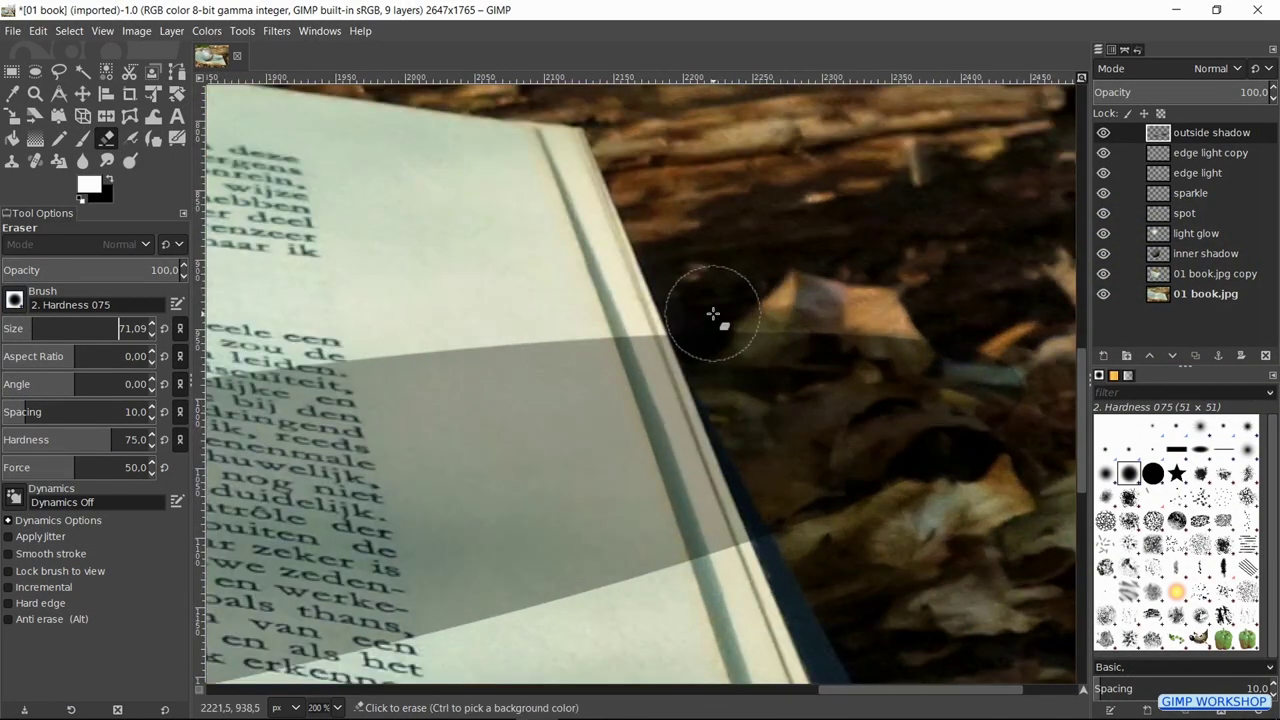
mouse_move(734, 369)
left_mouse_down()
mouse_move(794, 509)
mouse_move(838, 507)
mouse_move(809, 351)
mouse_move(843, 340)
mouse_move(943, 360)
mouse_move(948, 470)
left_mouse_up()
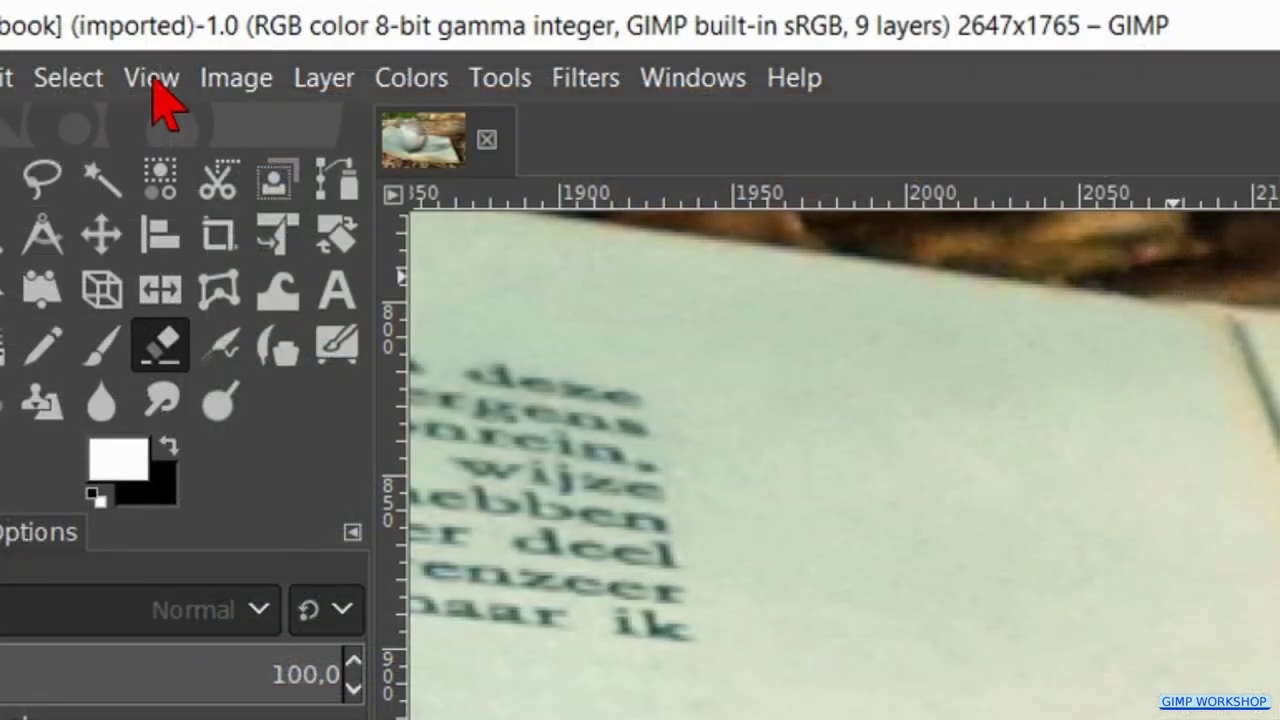
left_click(152, 80)
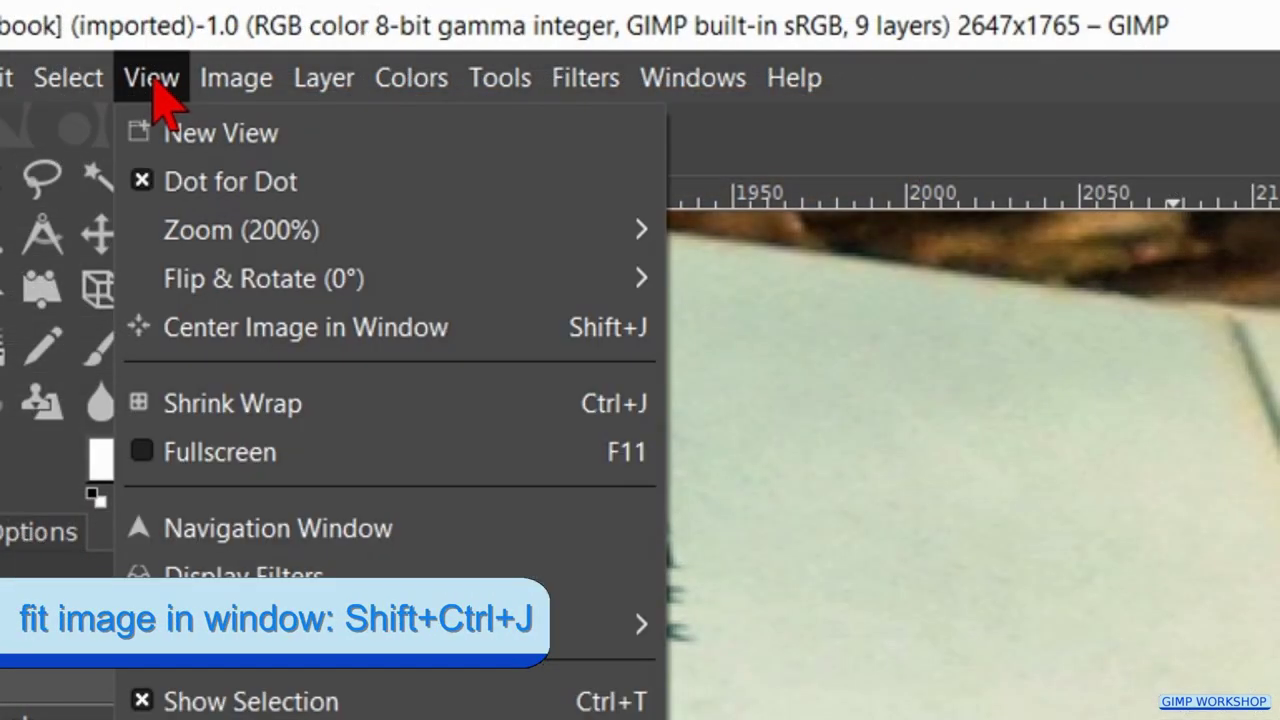
mouse_move(563, 257)
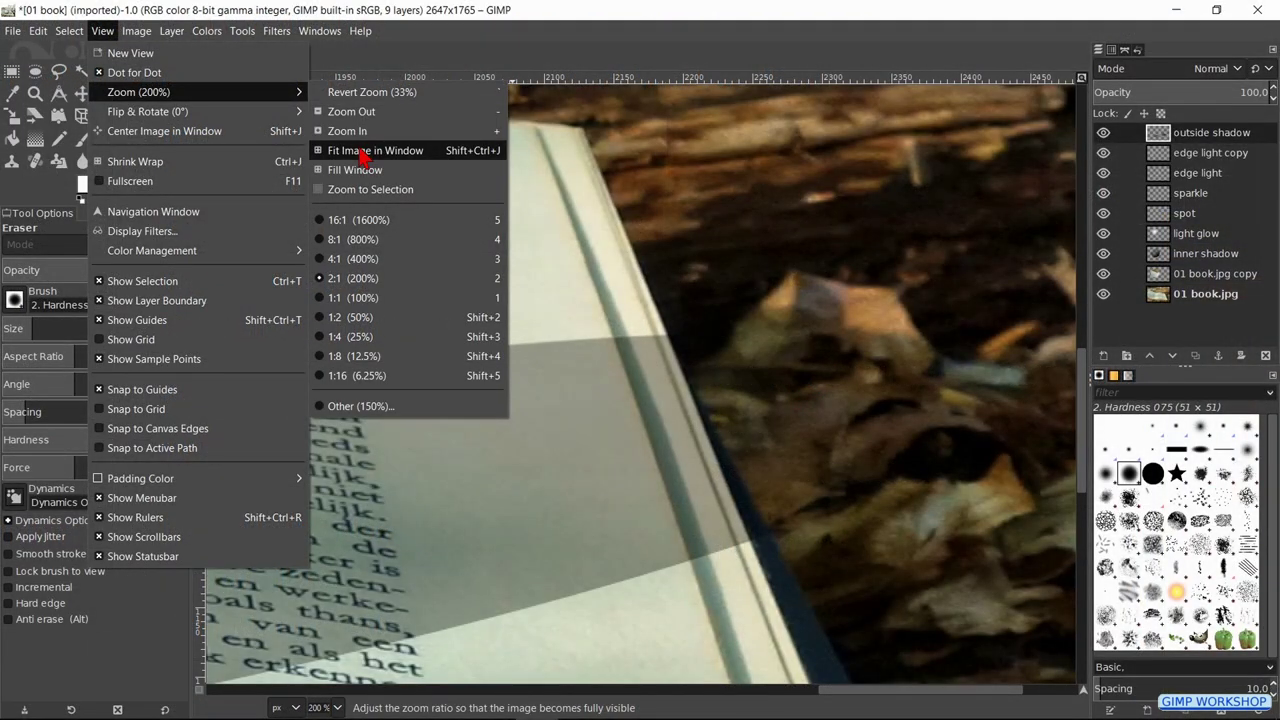
left_click(364, 152)
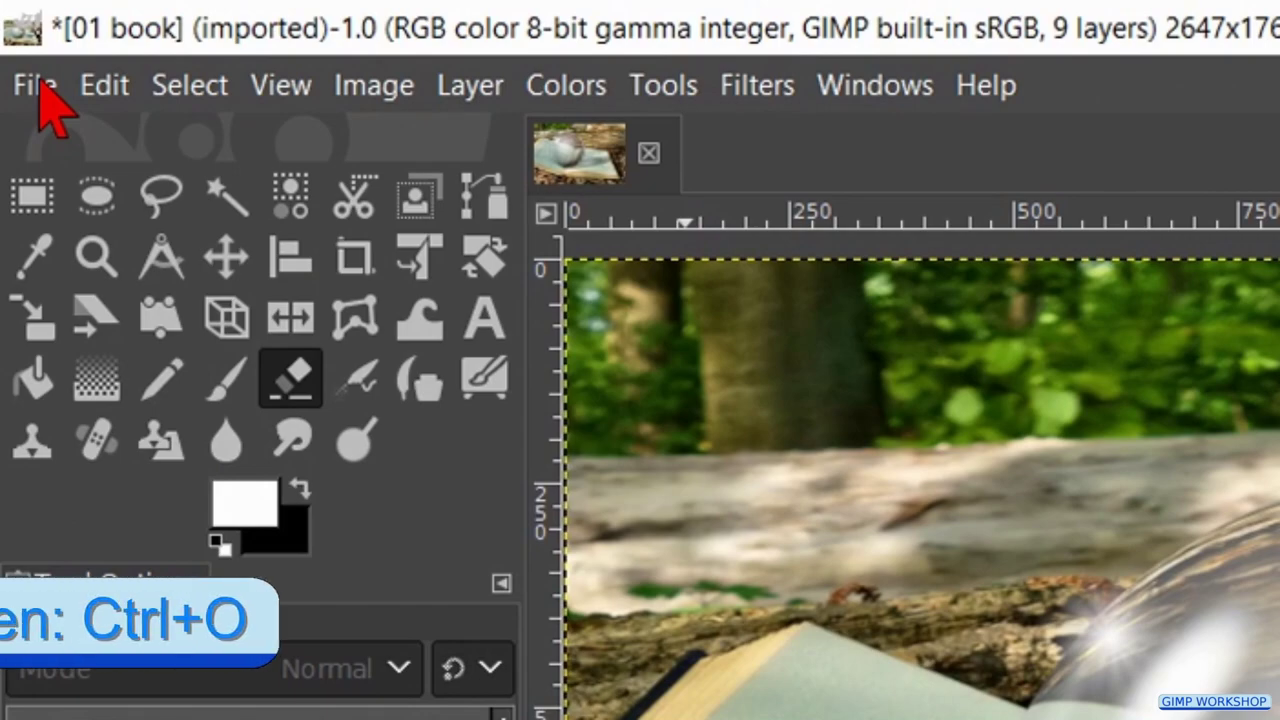
Step: Open the image 02 butterflys.png from the tutorial folder
left_click(14, 31)
left_click(163, 254)
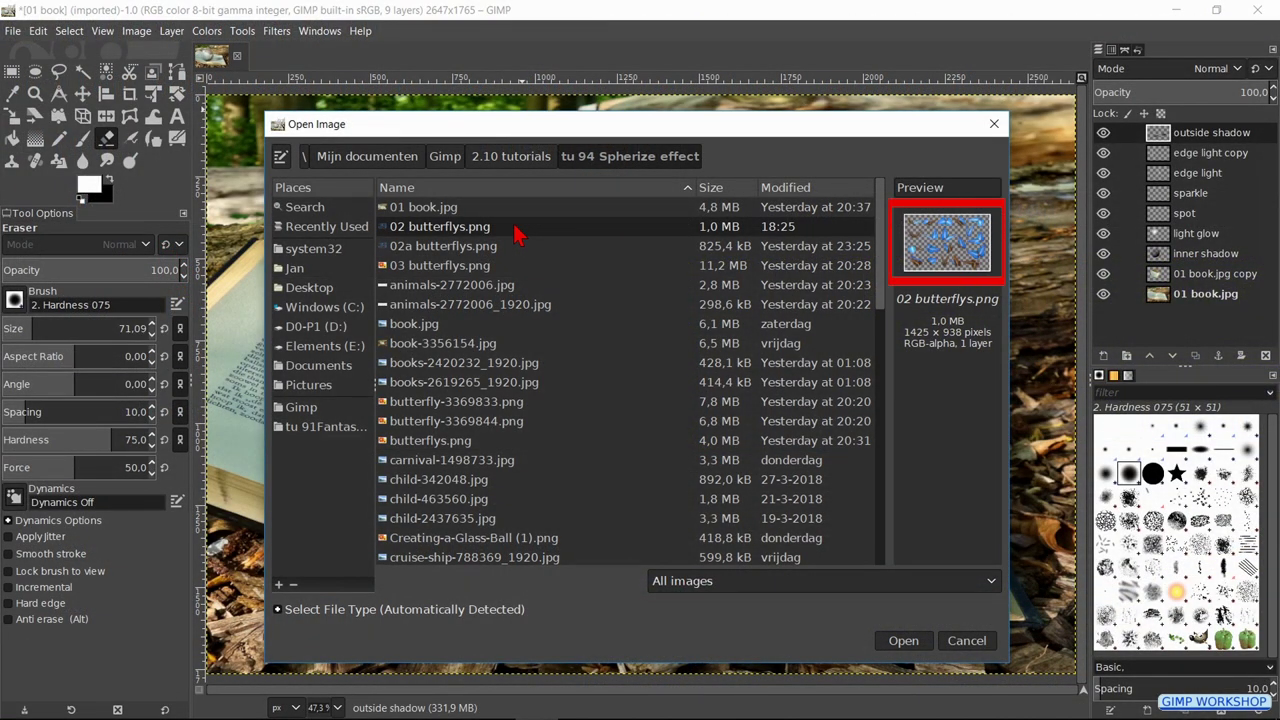
double_click(516, 228)
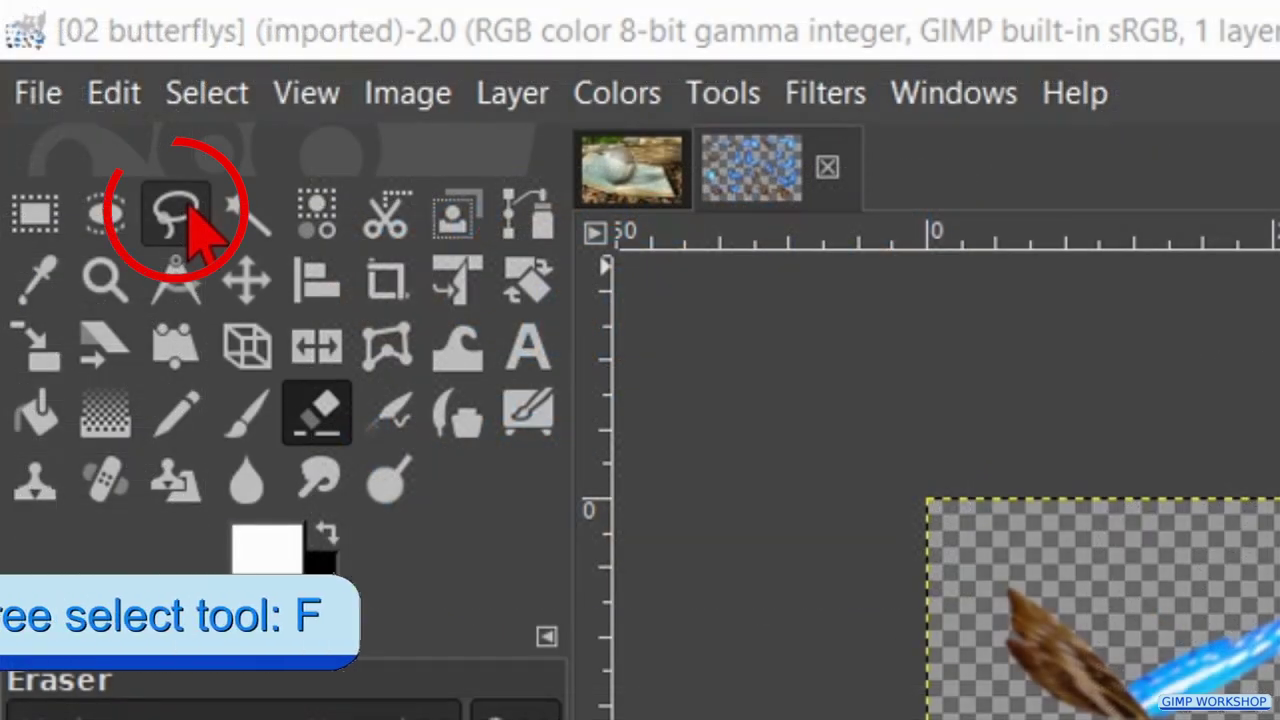
Step: Outline four neighbouring butterflies with Free Select, from the half-brown one at the centre up to the upright and spread blue ones, as one selection
left_click(62, 73)
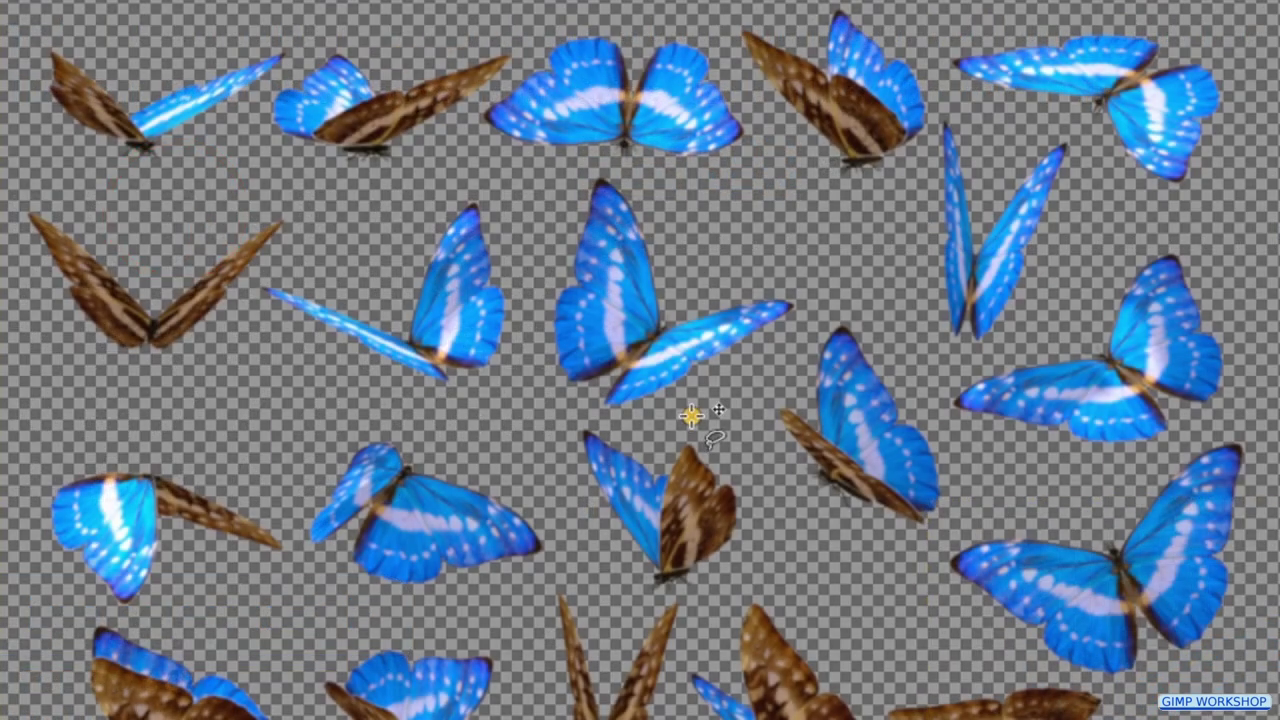
left_click(690, 414)
left_click(532, 422)
left_click(628, 601)
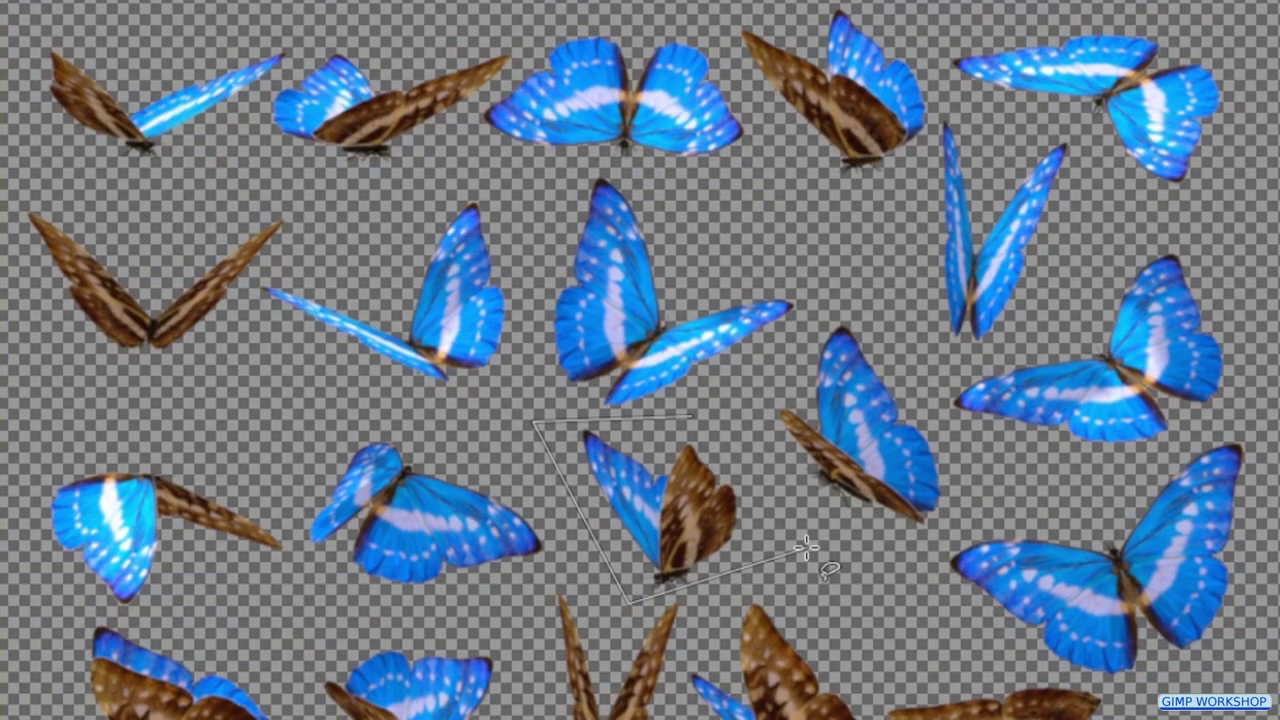
left_click(810, 542)
left_click(748, 414)
left_click(862, 296)
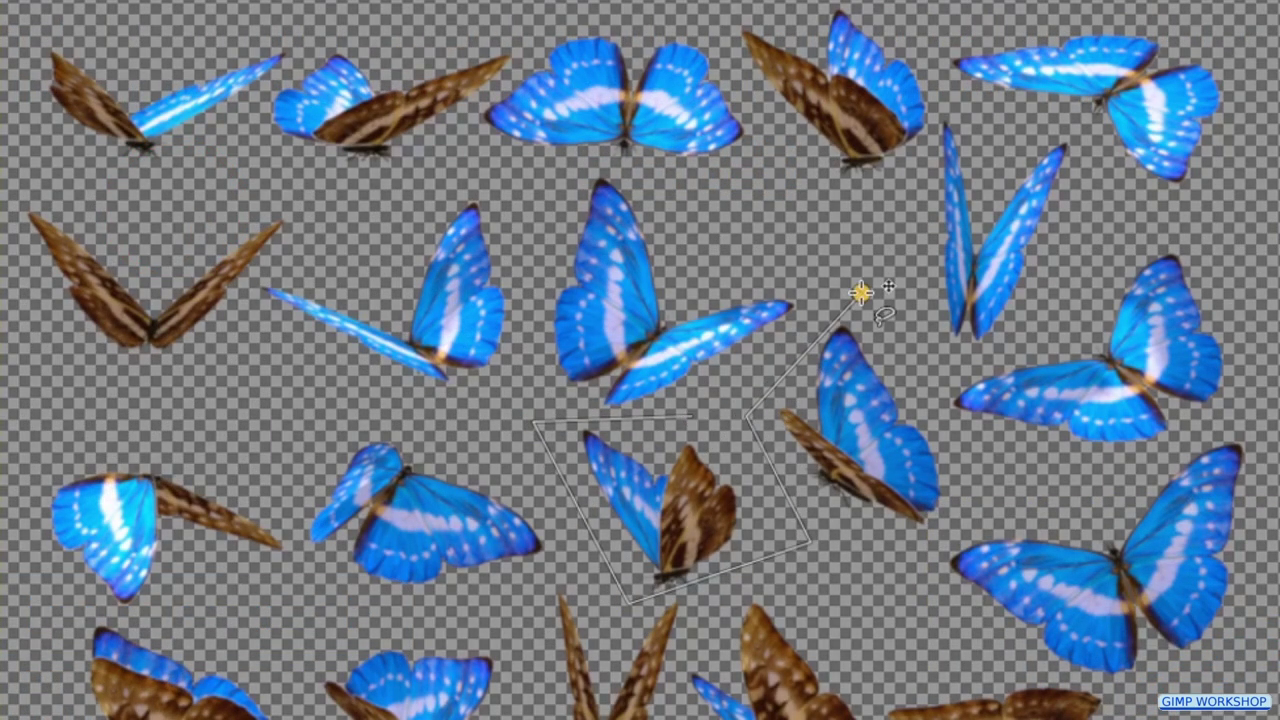
left_click(988, 480)
left_click(1157, 460)
left_click(1264, 366)
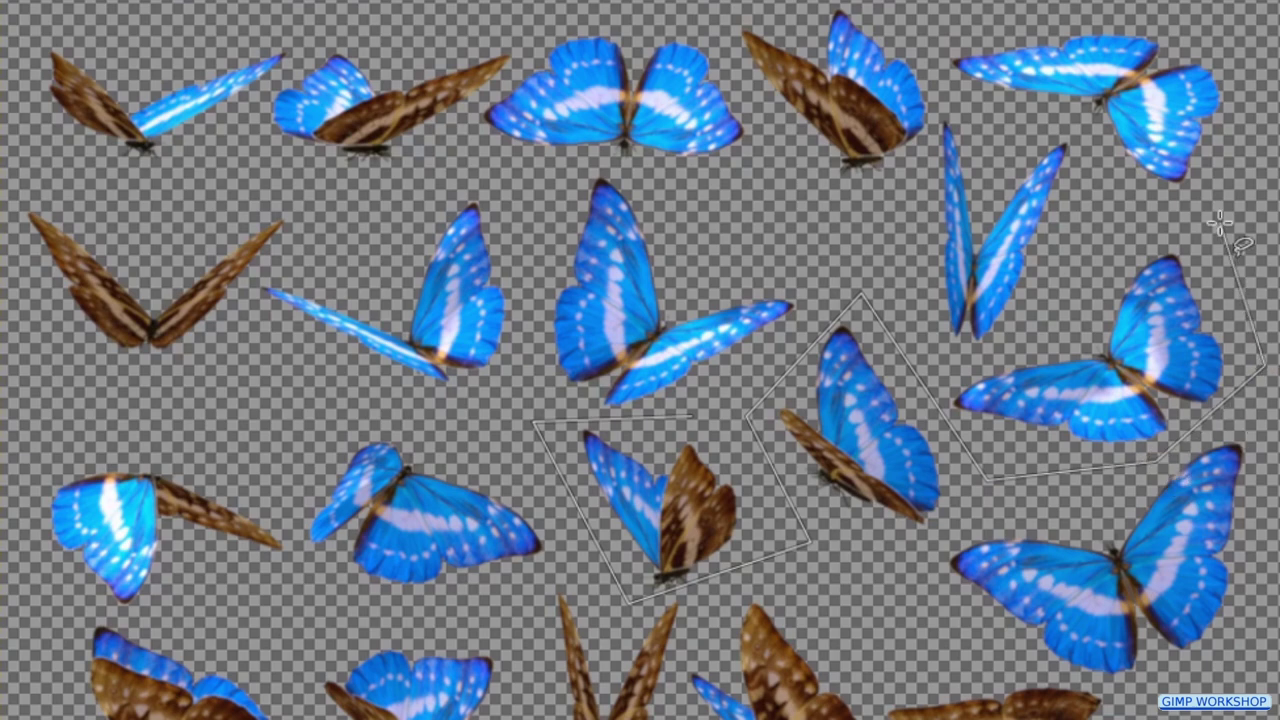
left_click(1223, 222)
left_click(1098, 180)
left_click(1086, 125)
left_click(950, 88)
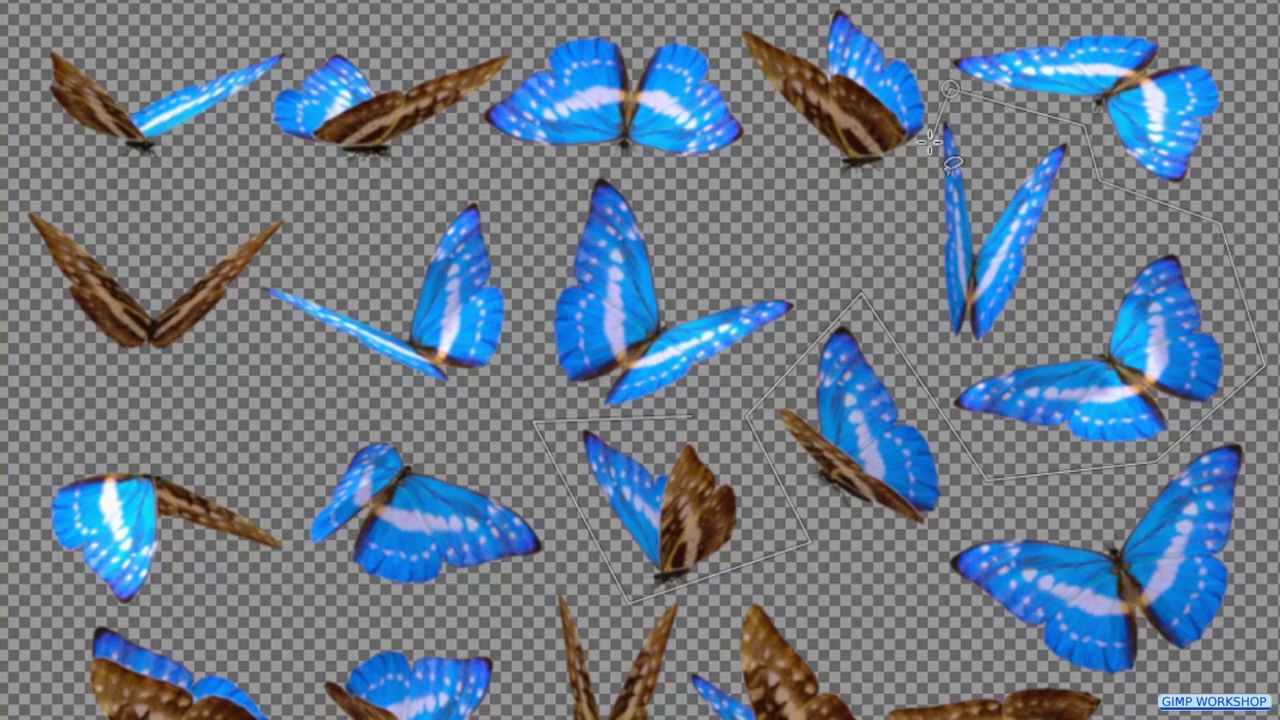
left_click(866, 243)
left_click(738, 384)
left_click(692, 416)
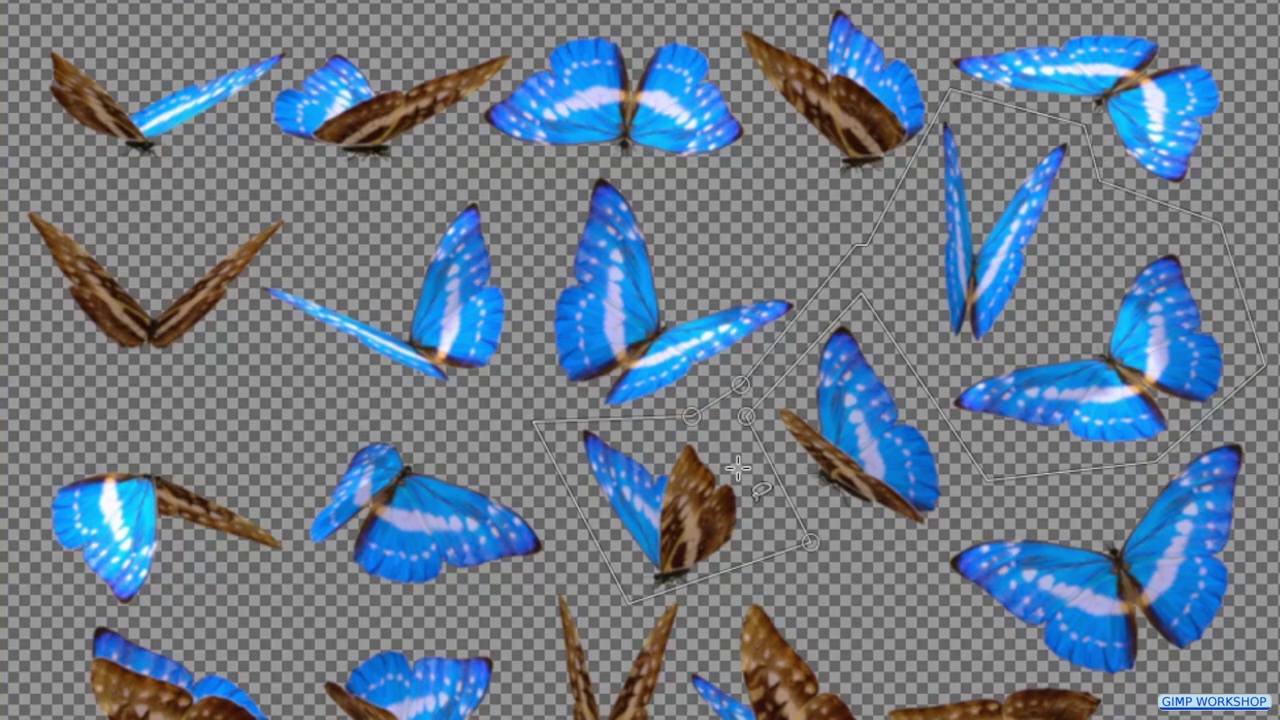
key("Return")
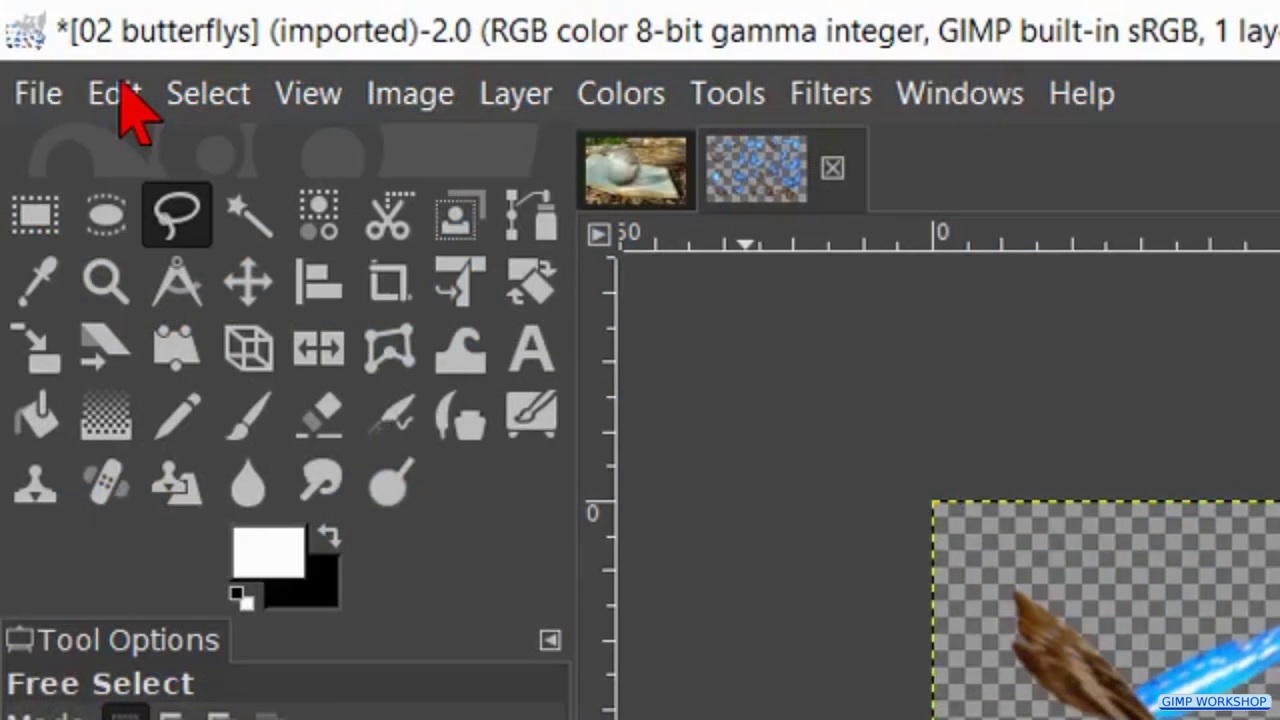
Step: Copy the selected butterflies and paste them into the 01 book image as a new layer named three butterflys
key("ctrl+c")
left_click(120, 96)
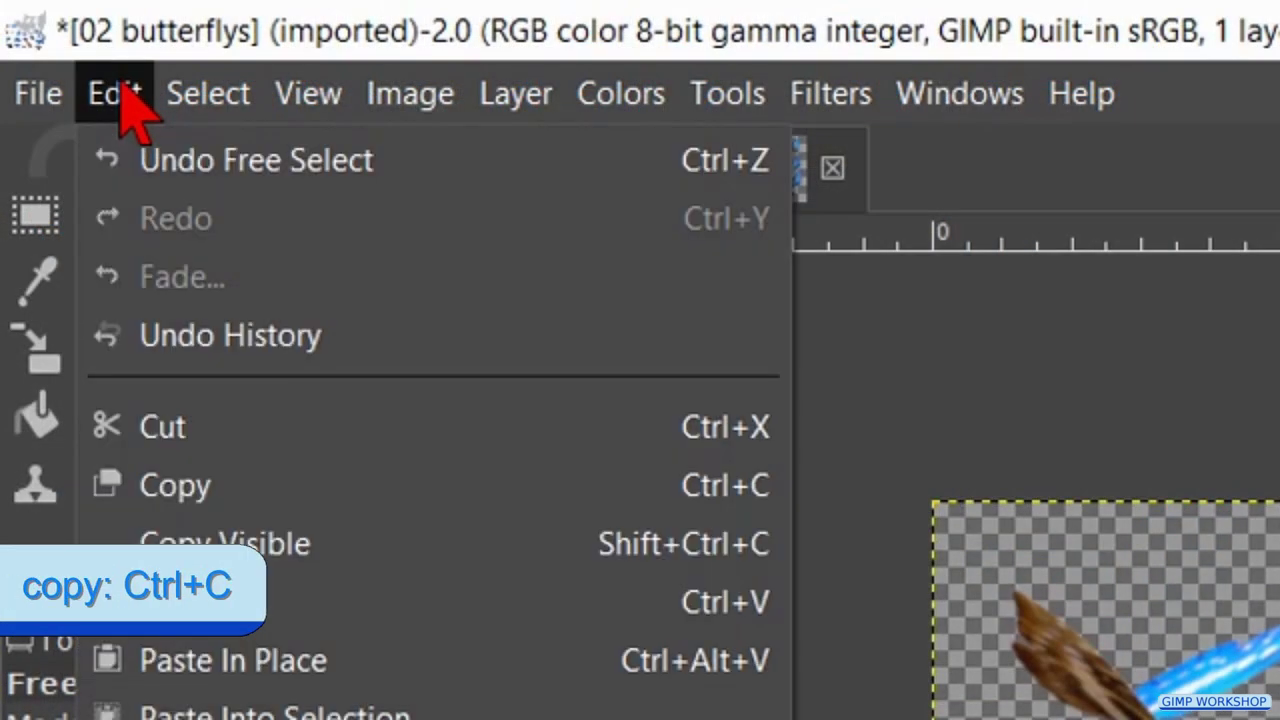
left_click(258, 490)
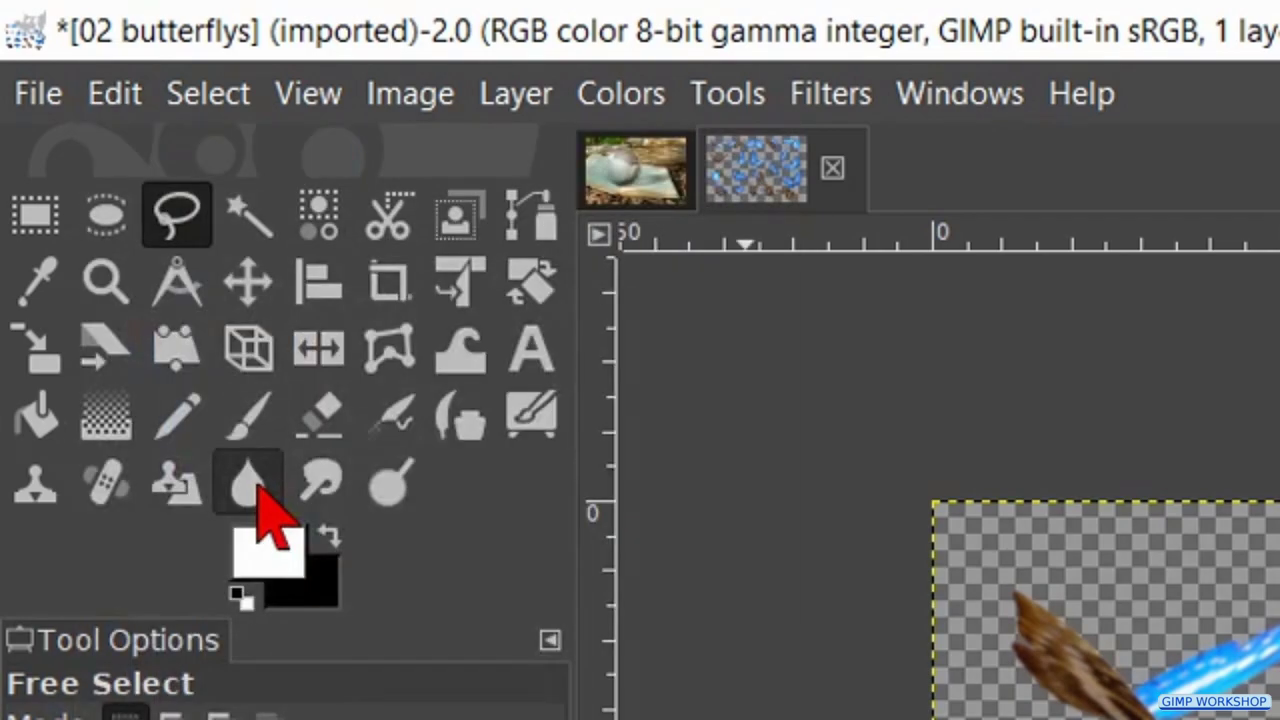
left_click(622, 180)
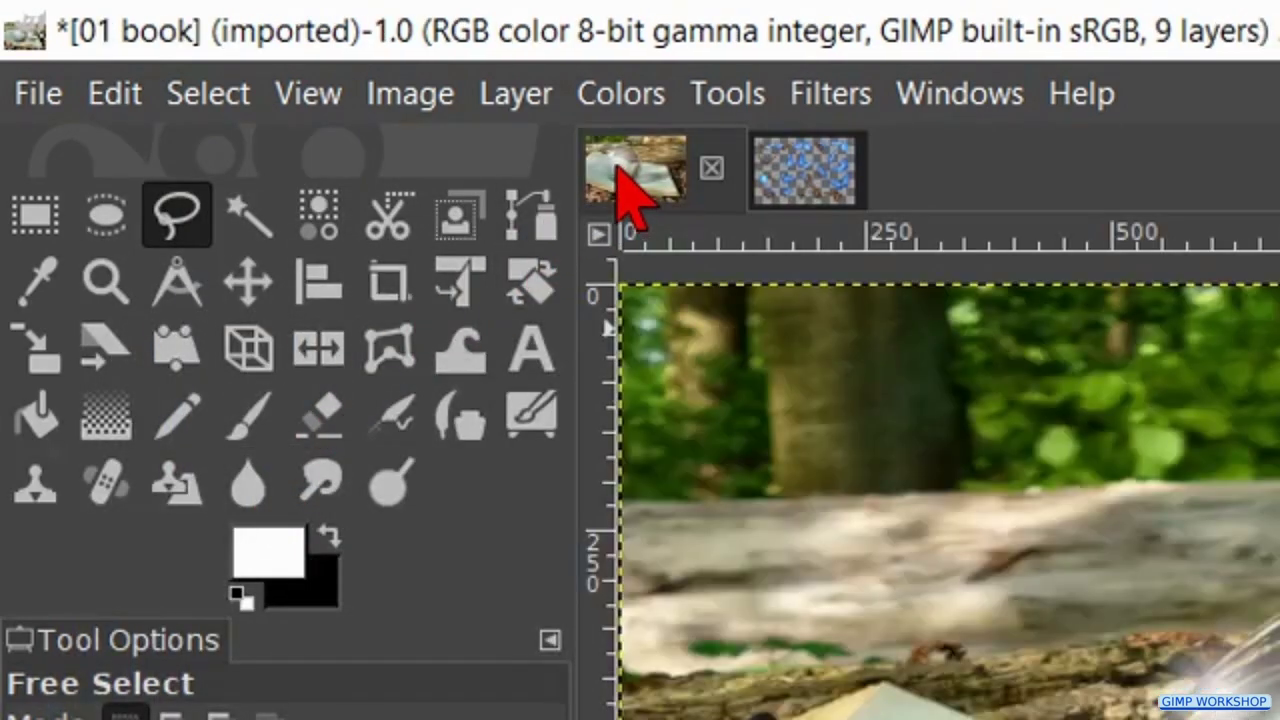
left_click(122, 102)
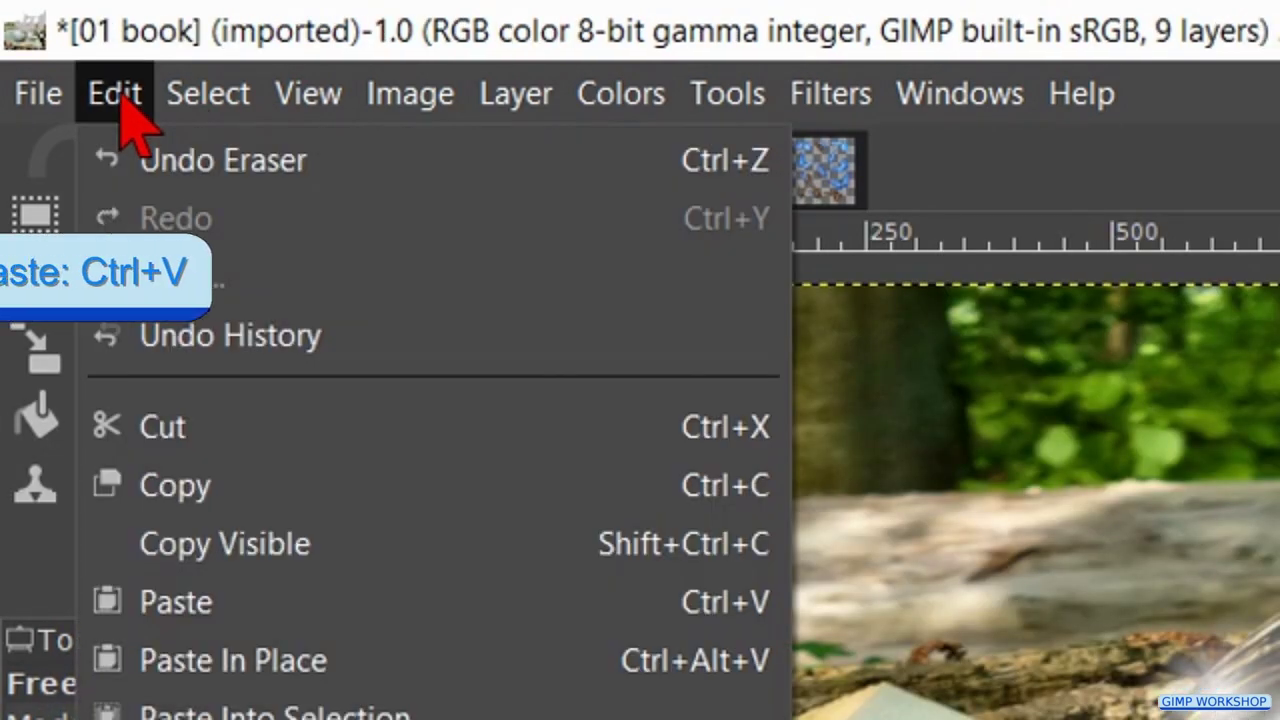
left_click(208, 600)
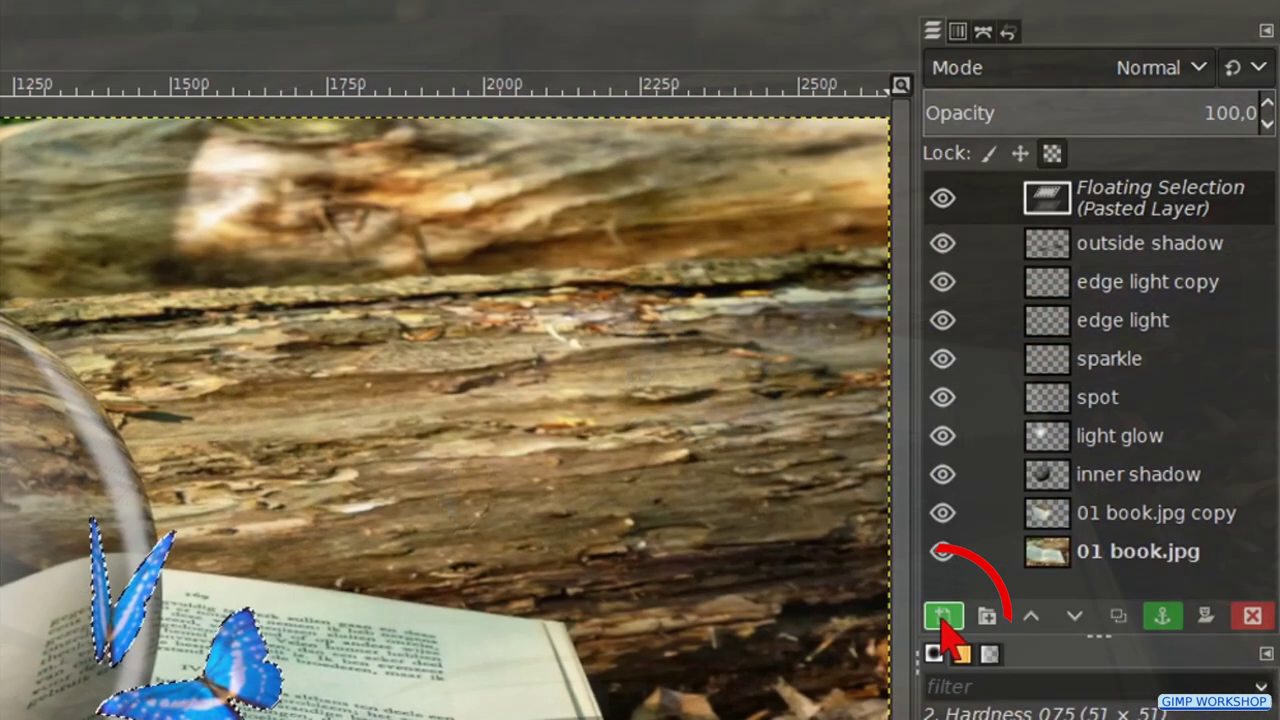
left_click(943, 617)
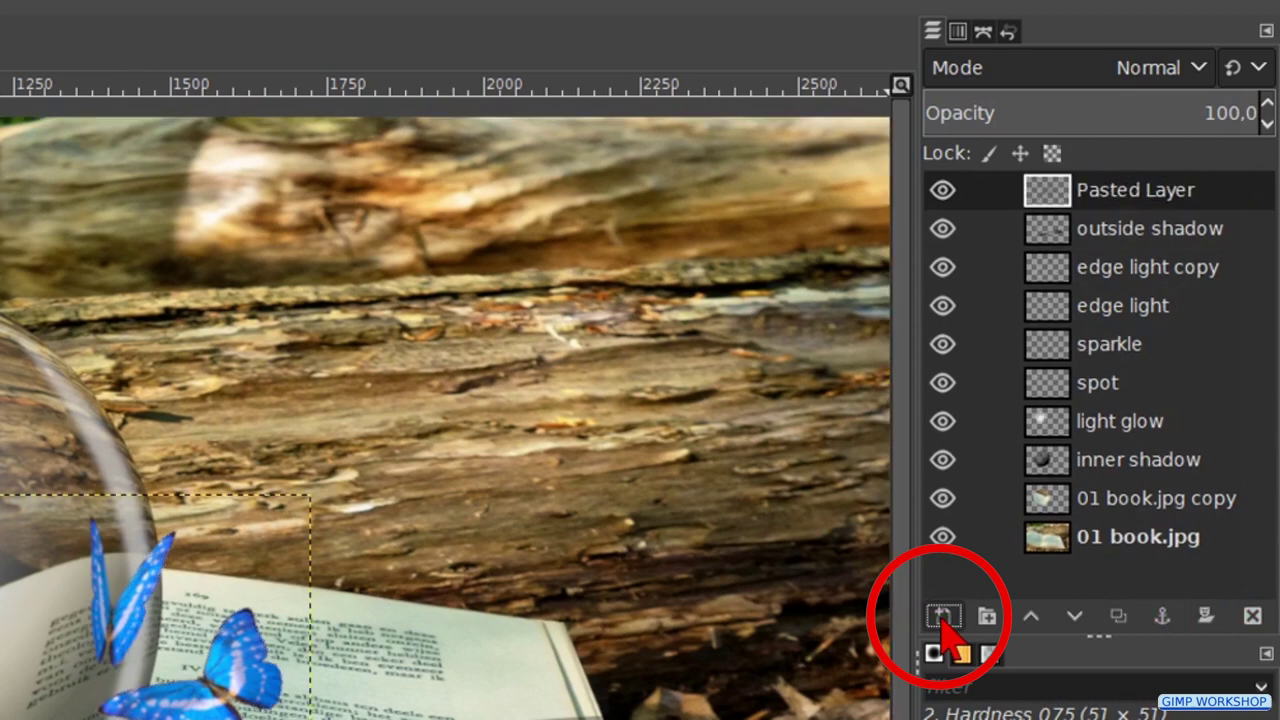
double_click(1141, 190)
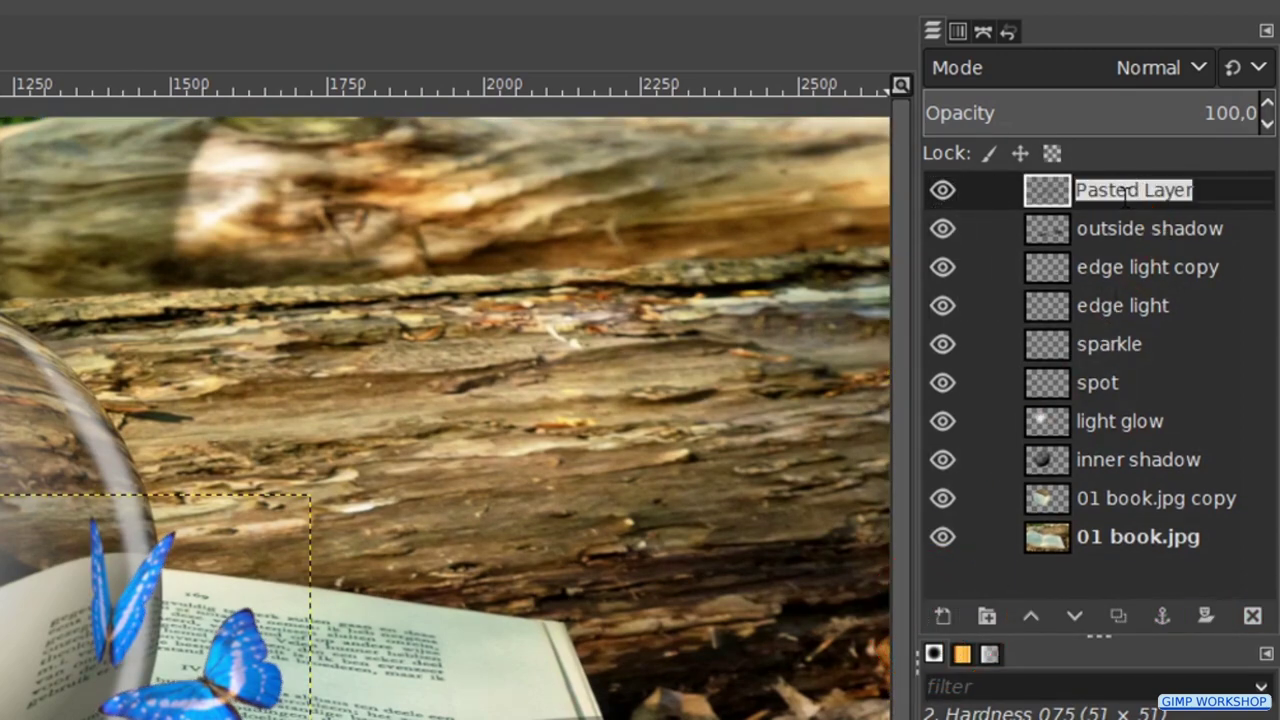
type("t")
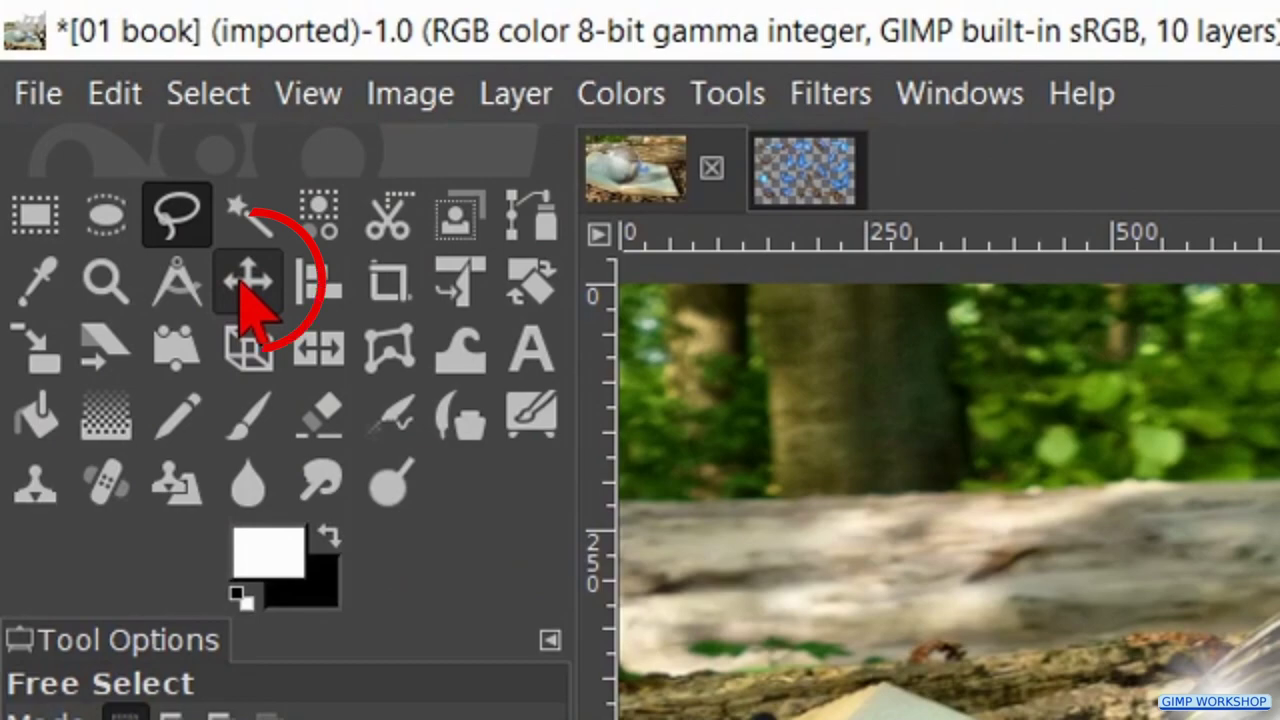
Step: Move the three butterflys inside the glass sphere, and place their layer between inner shadow and 01 book.jpg copy
left_click(243, 288)
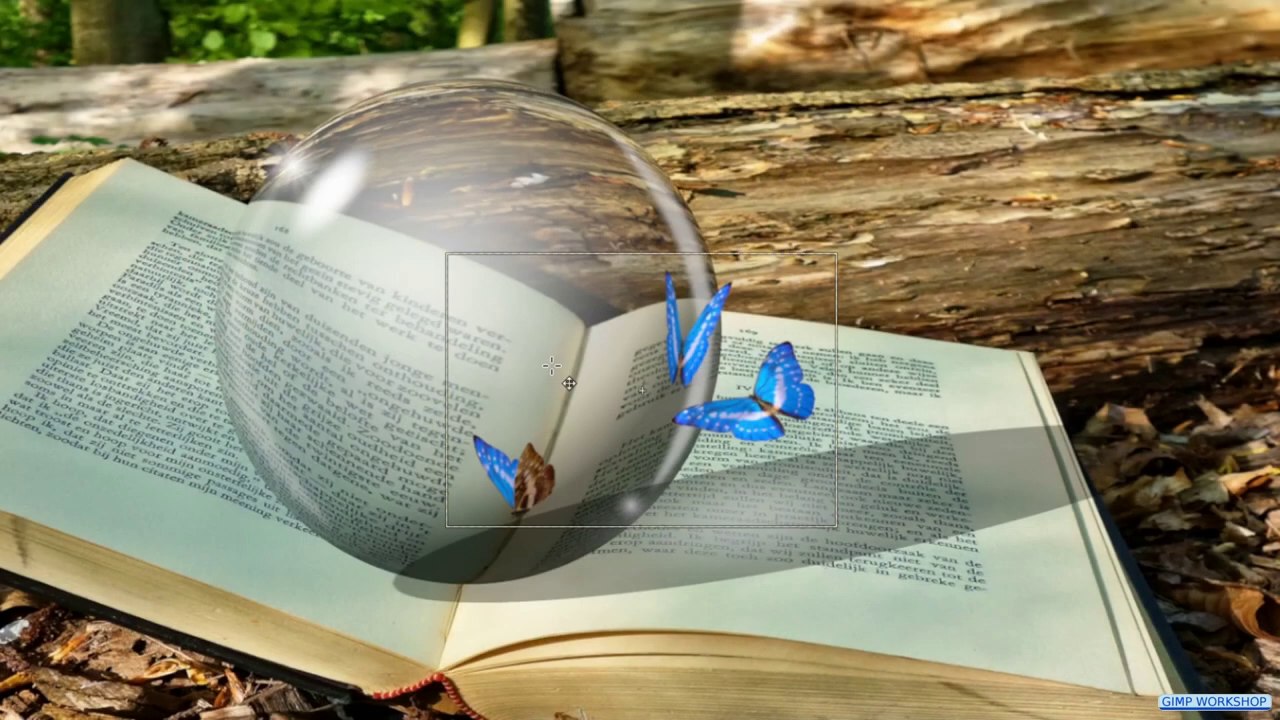
left_click_drag(551, 366, 369, 282)
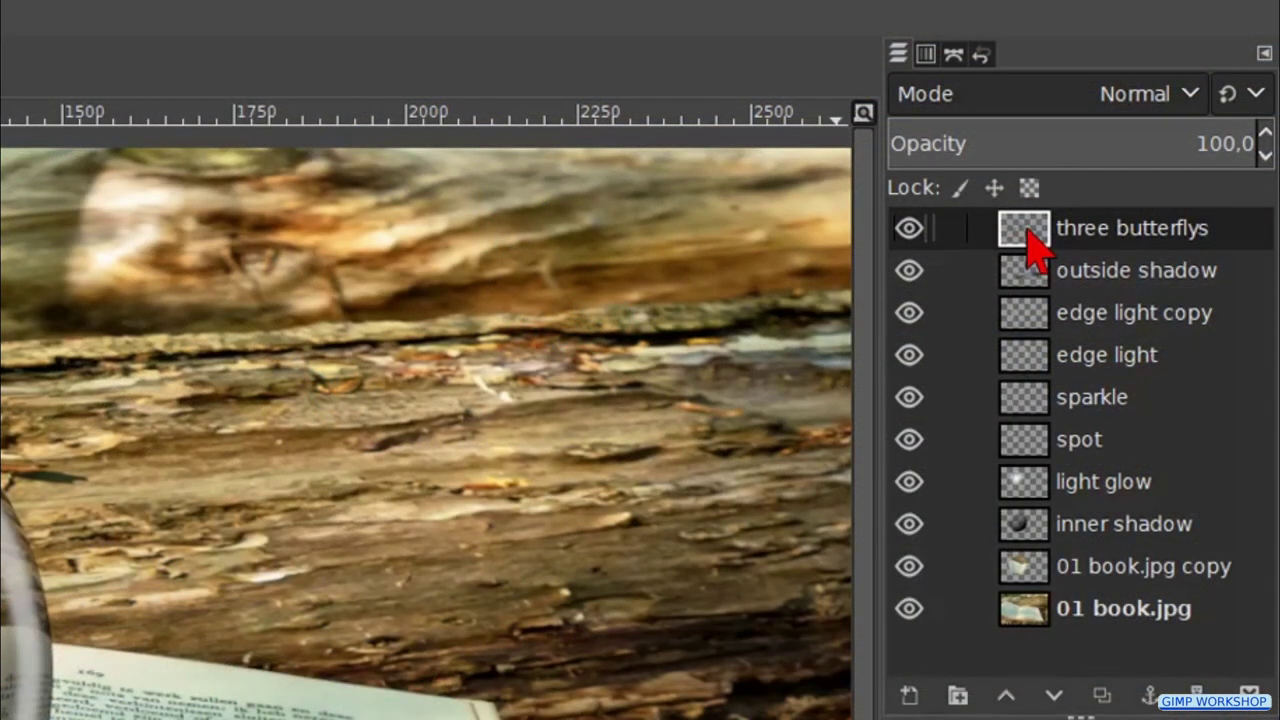
left_click_drag(1028, 232, 1024, 558)
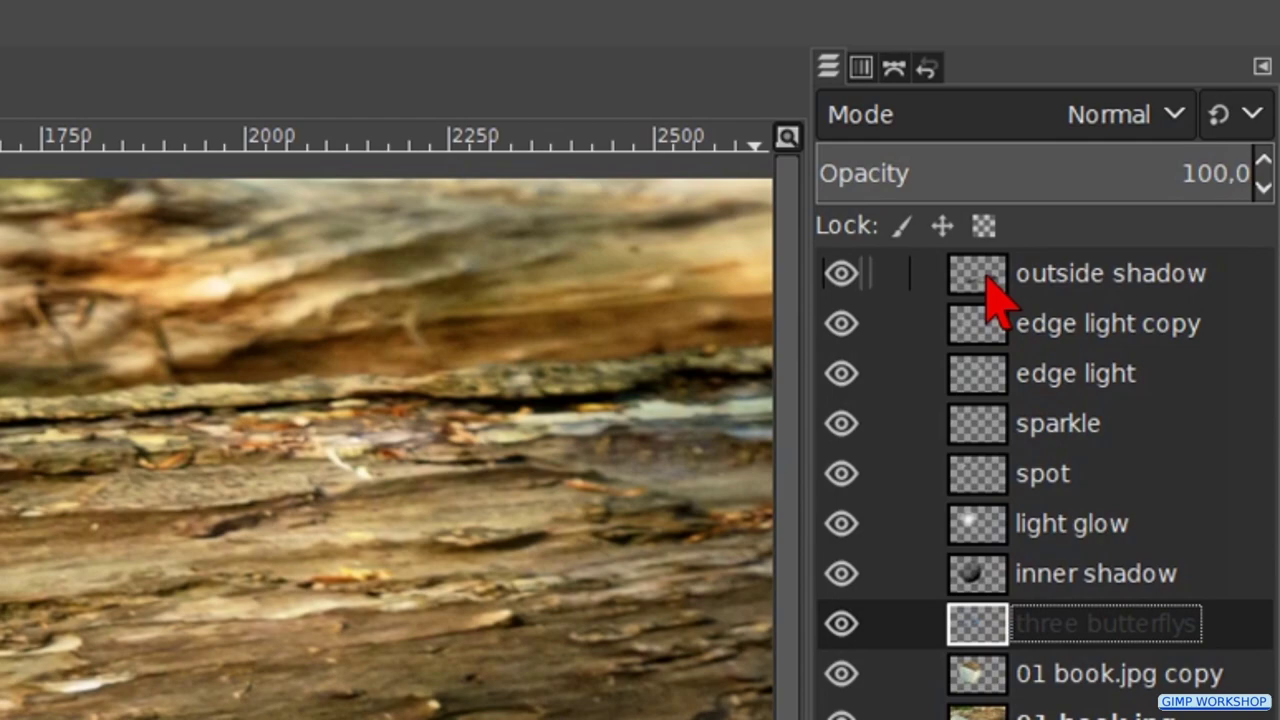
Step: Make outside shadow the active layer, and in the 02 butterflys image outline only the half-brown butterfly near the centre with Free Select
left_click(988, 281)
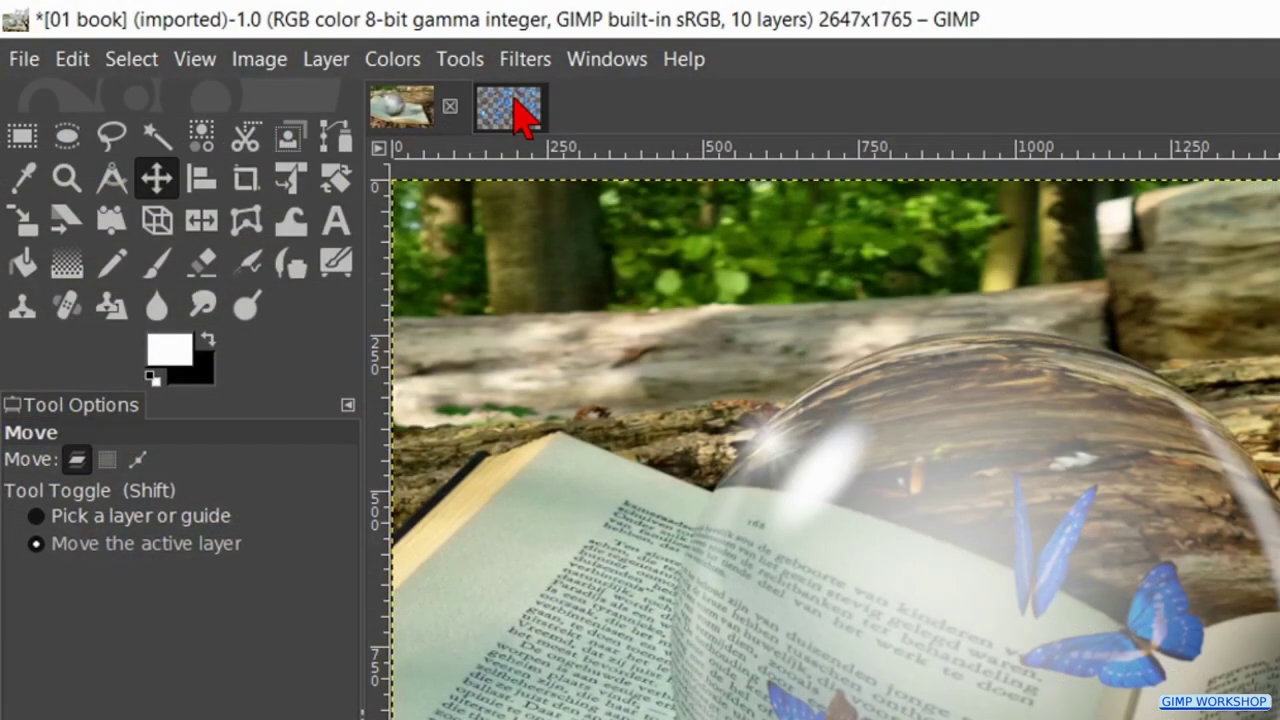
left_click(512, 108)
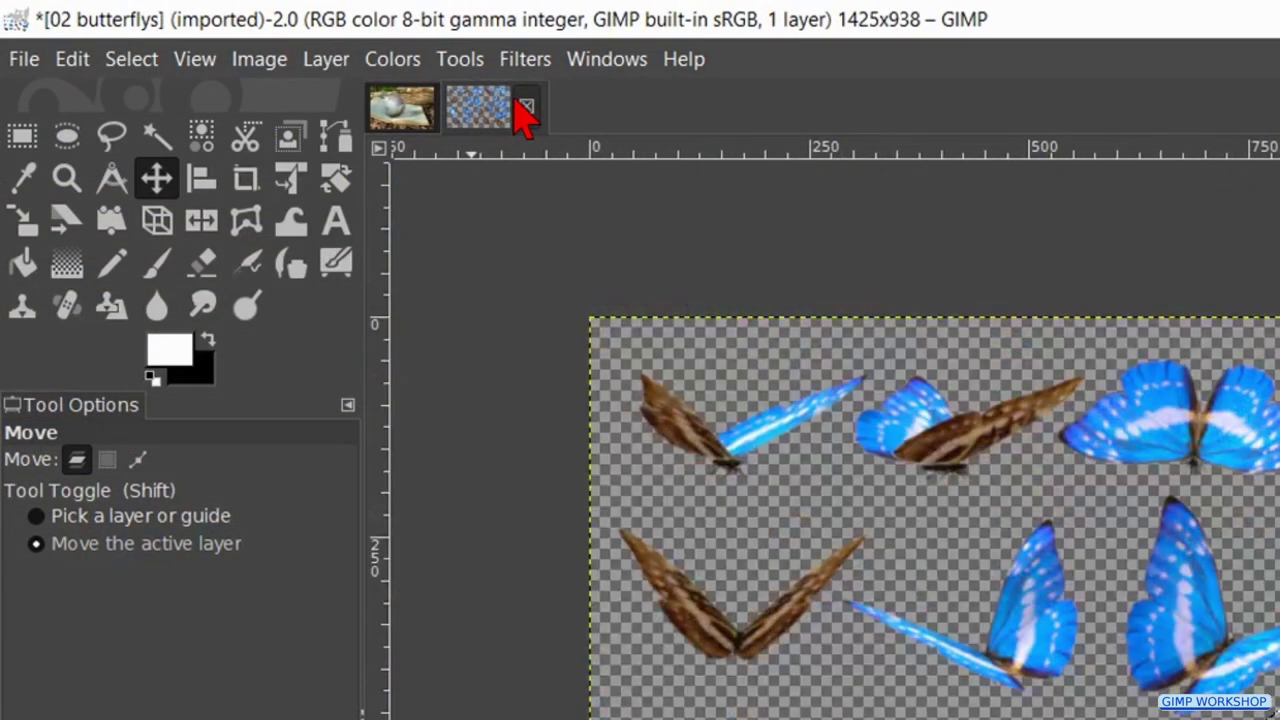
left_click(106, 140)
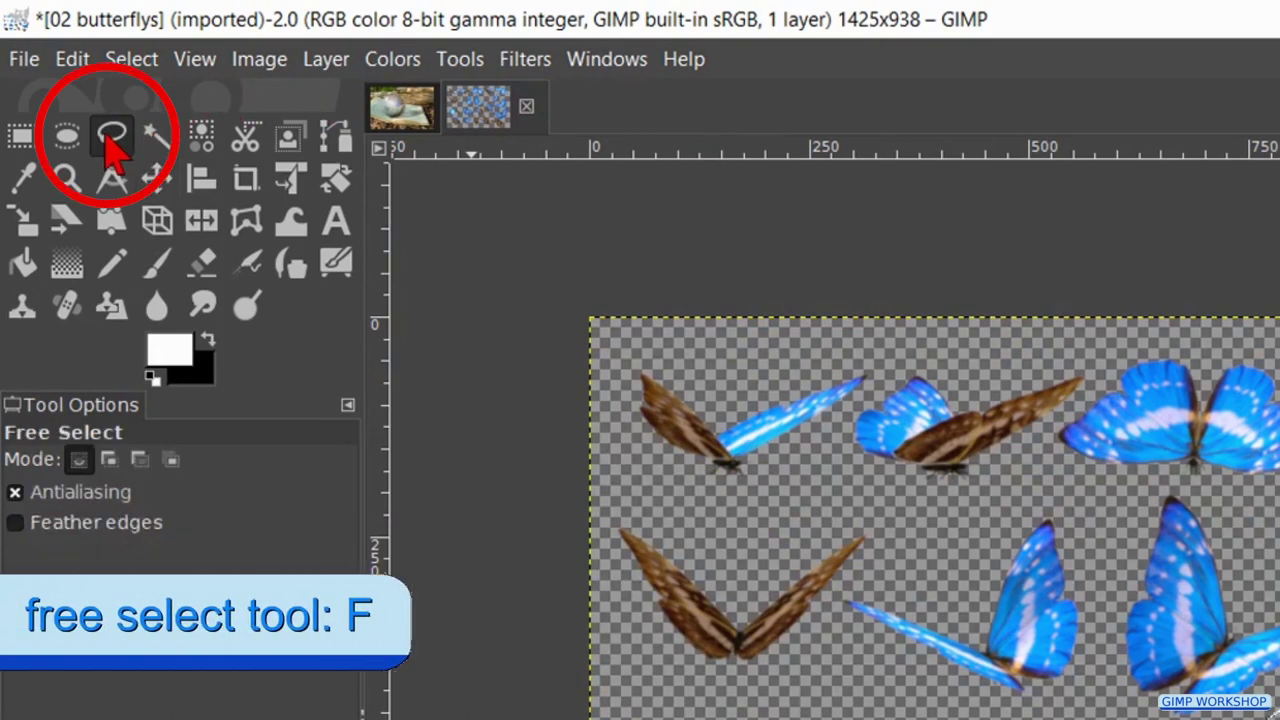
left_click(133, 60)
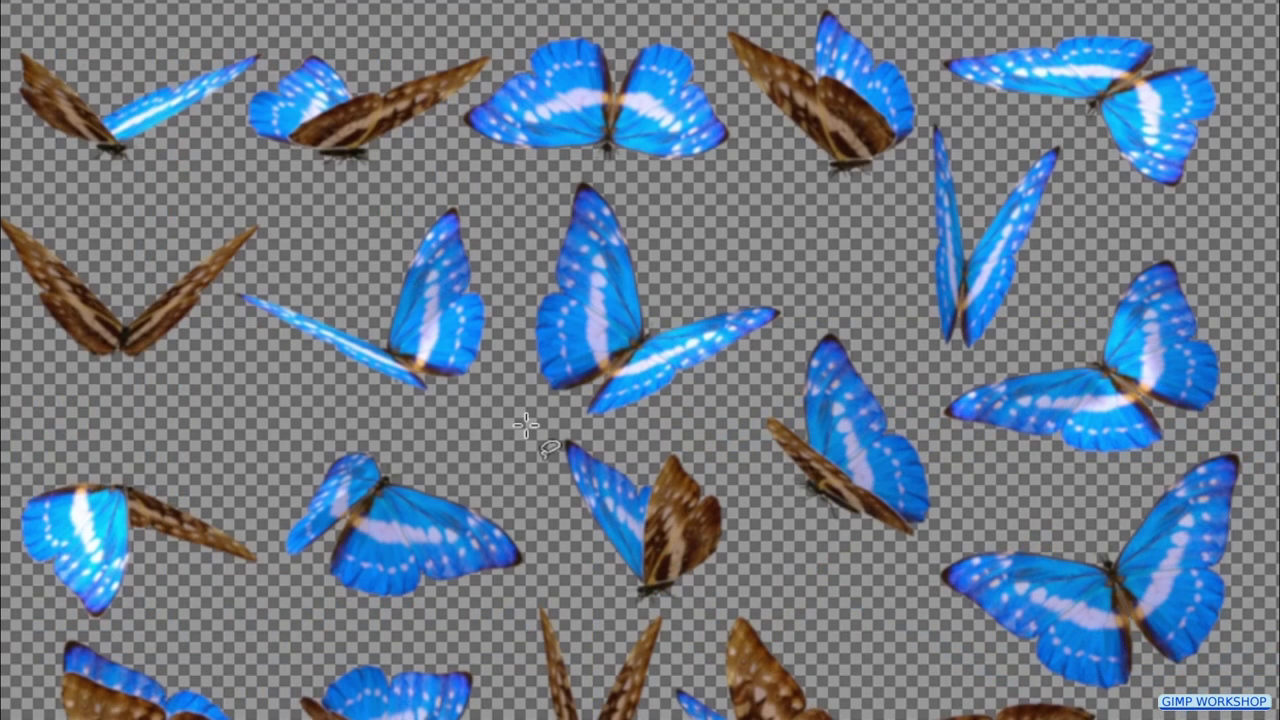
left_click(526, 428)
left_click(594, 606)
left_click(772, 592)
left_click(732, 431)
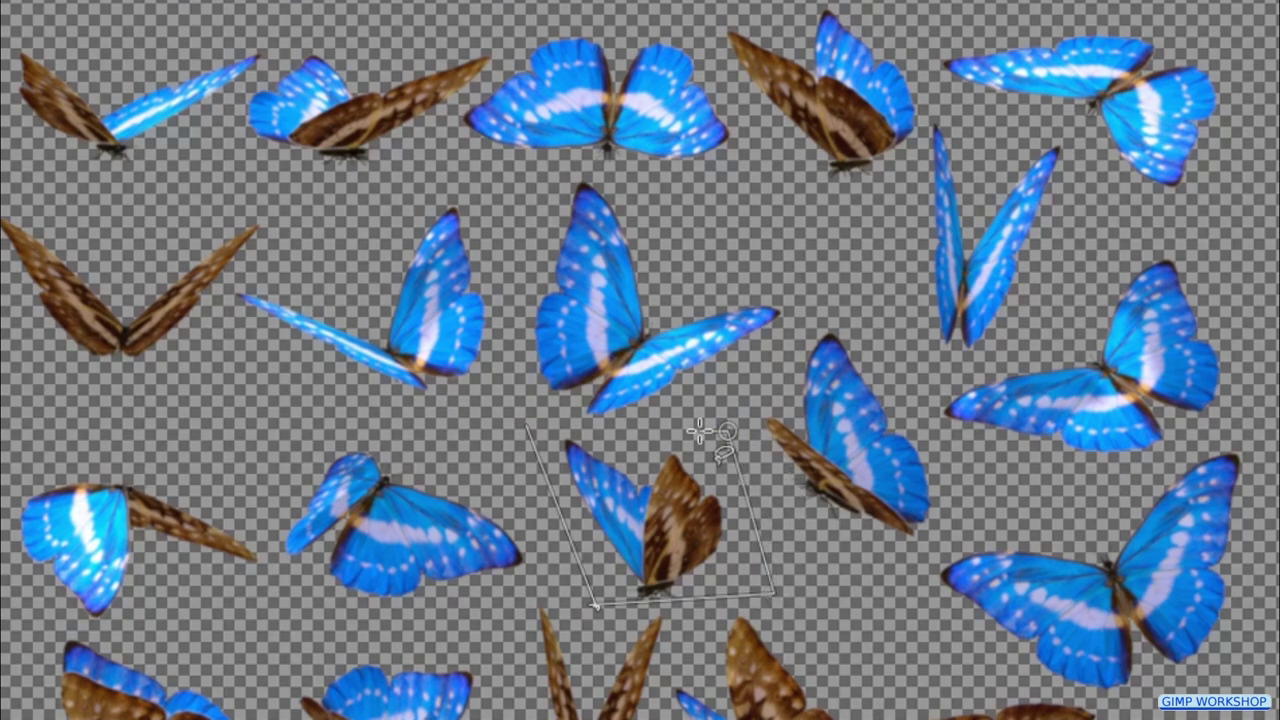
left_click(526, 428)
key("Return")
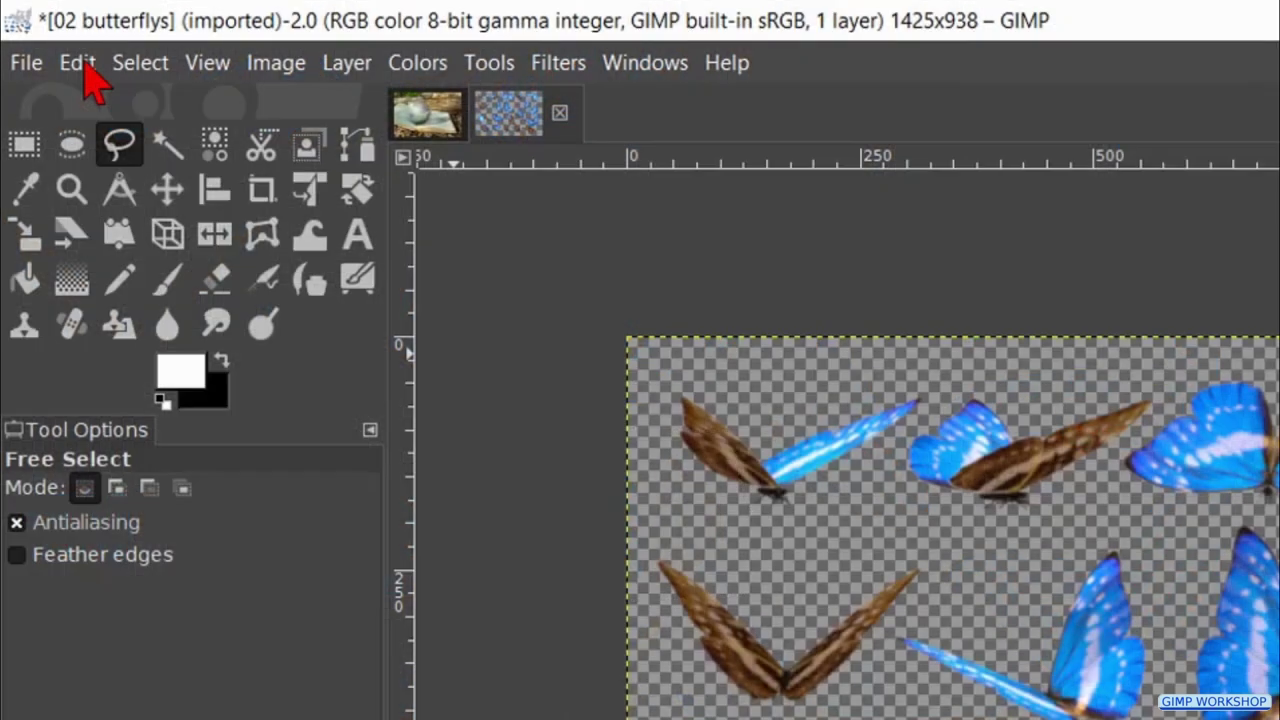
Step: Copy the selected half-brown butterfly and paste it into the 01 book image as a new layer named butterfly
left_click(78, 63)
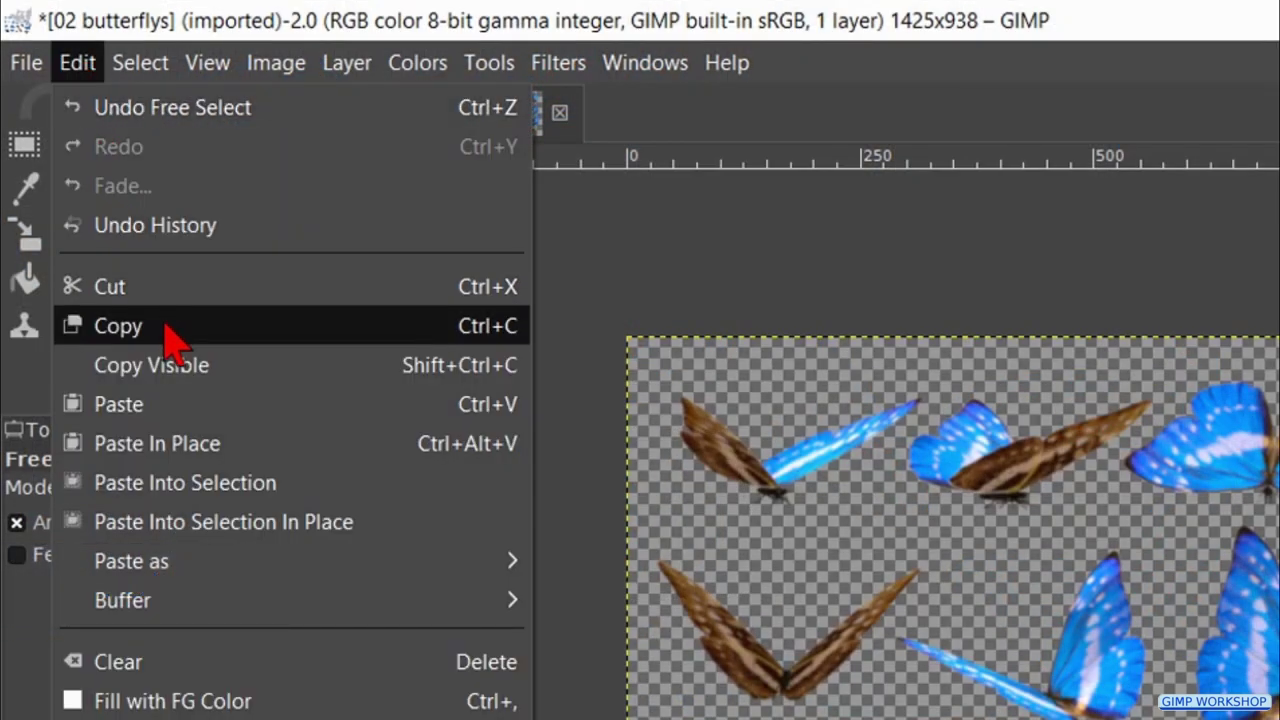
left_click(118, 326)
left_click(425, 114)
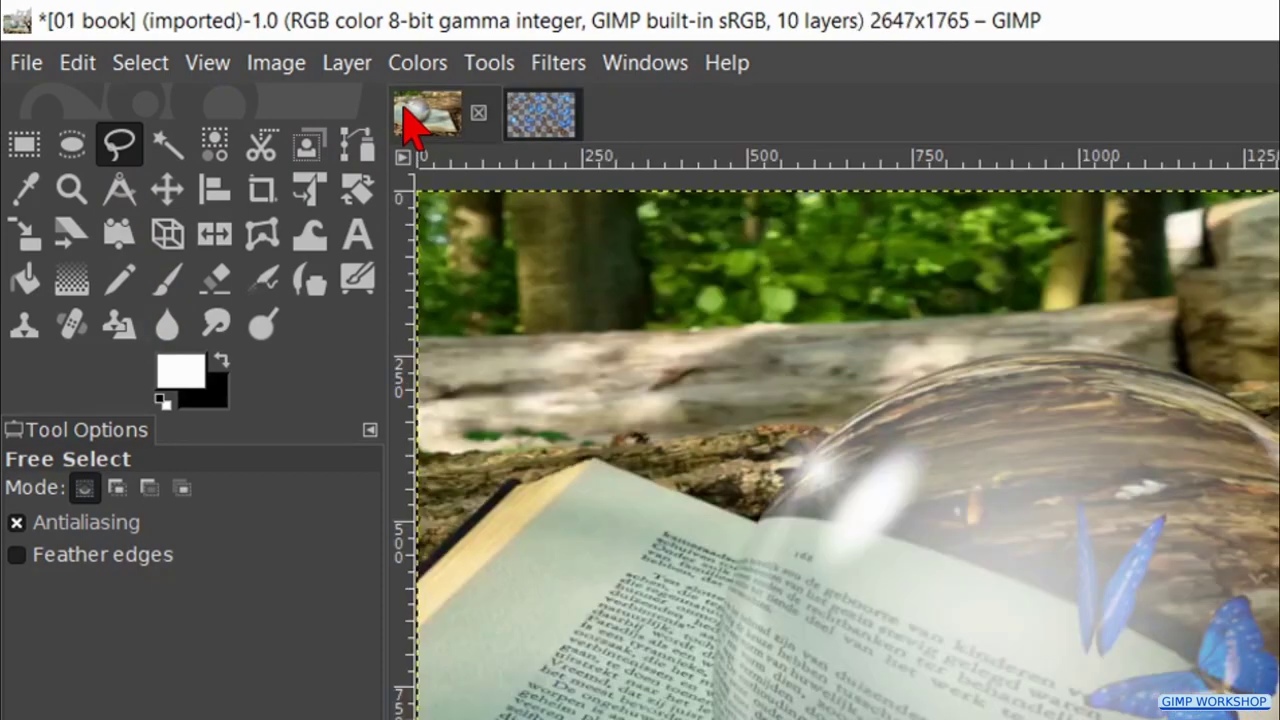
left_click(77, 66)
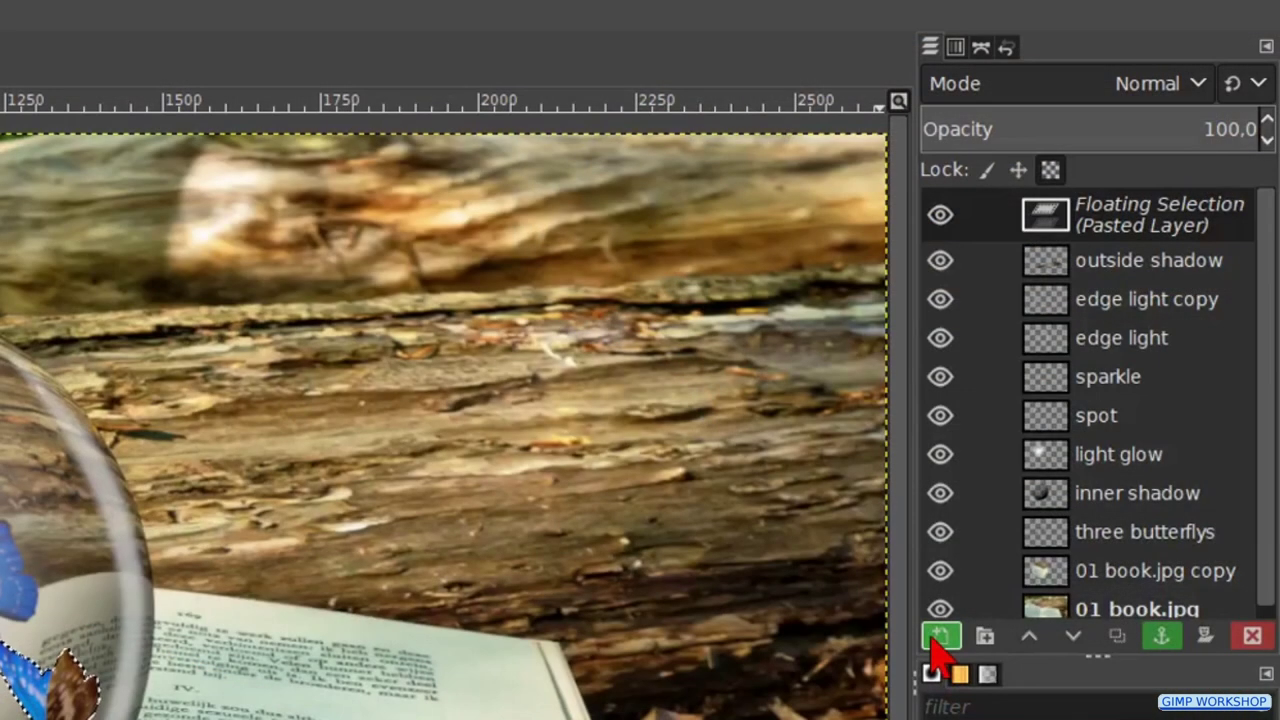
left_click(940, 636)
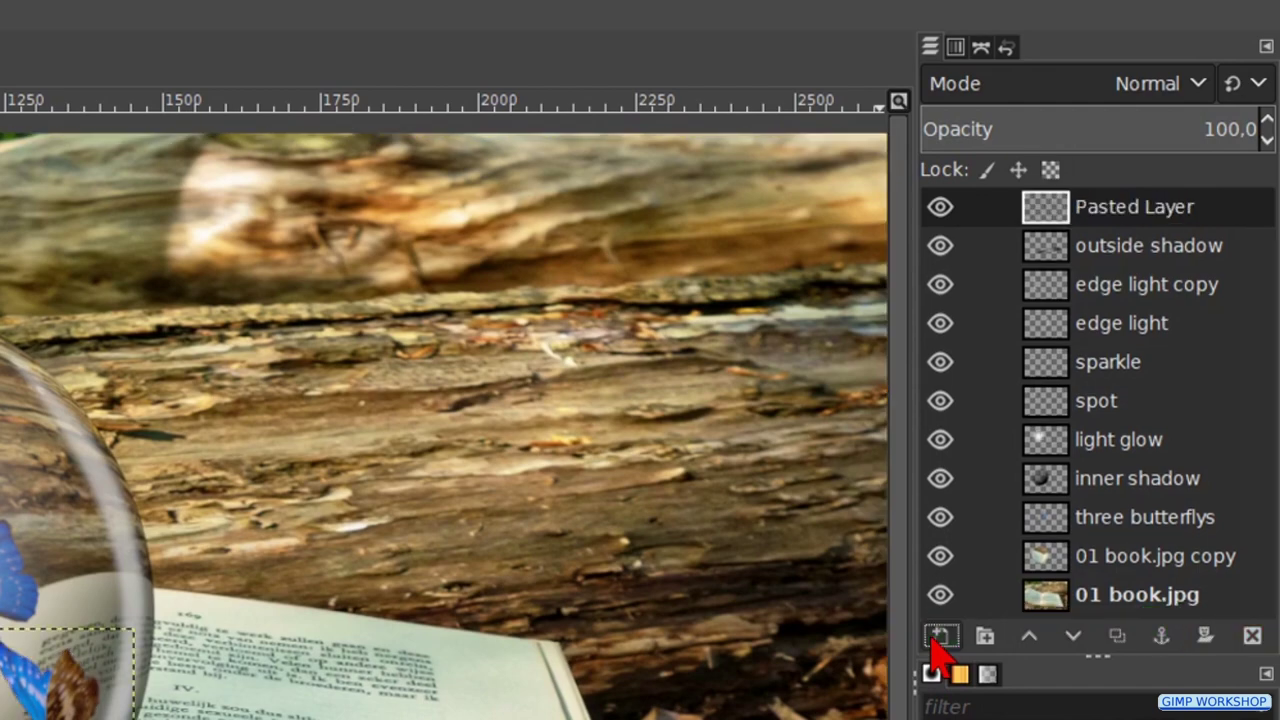
double_click(1117, 208)
type("butterfly")
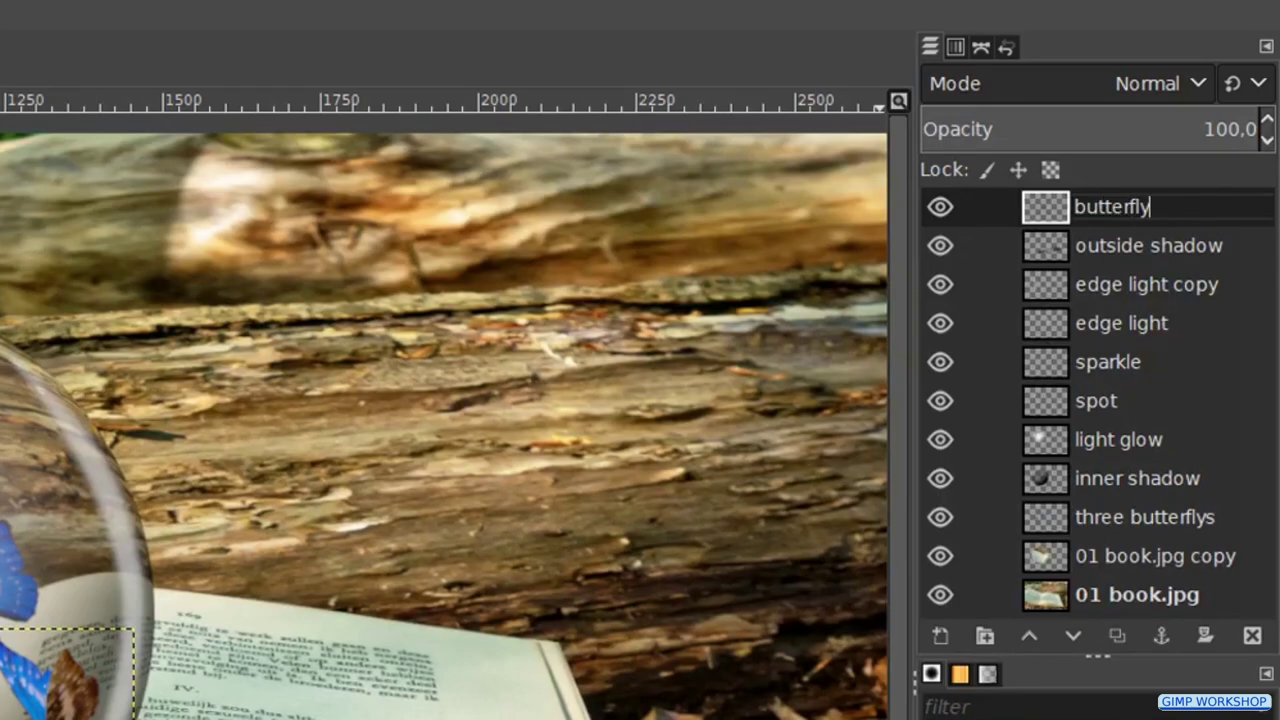
key("Return")
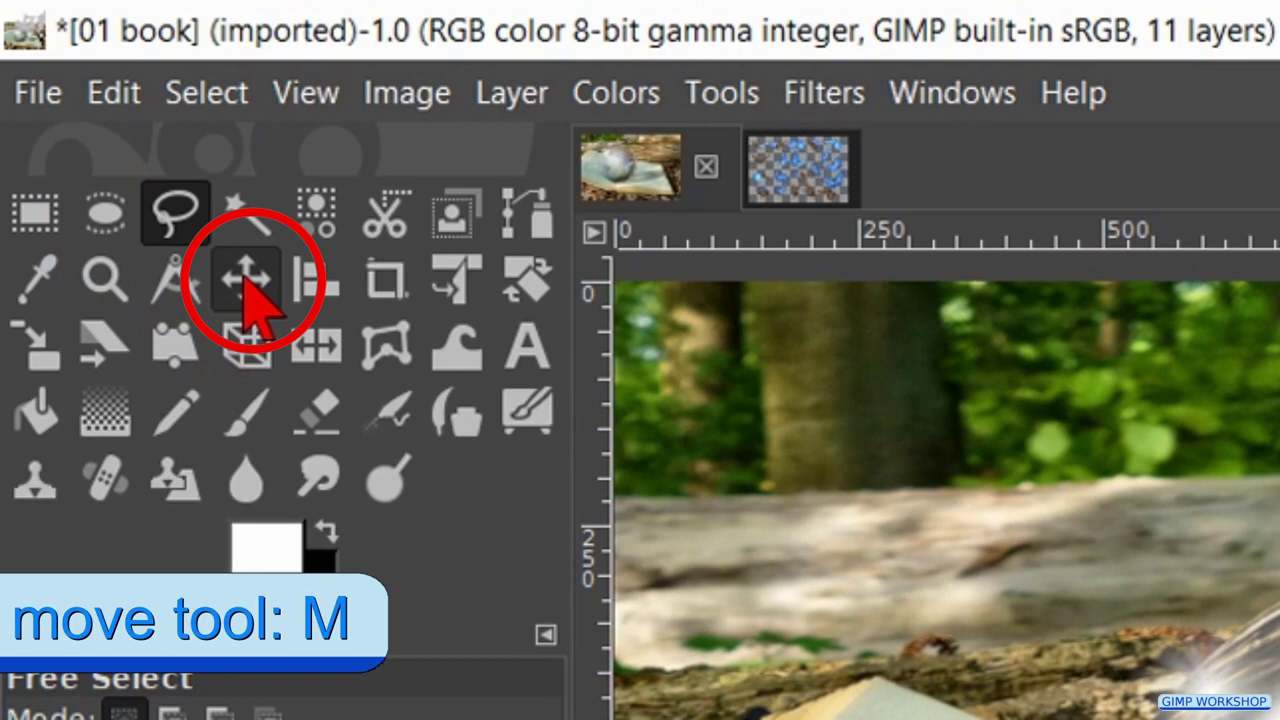
Step: Move the butterfly onto the book's right page beside the sphere, and duplicate its layer as butterfly shadow
left_click(248, 282)
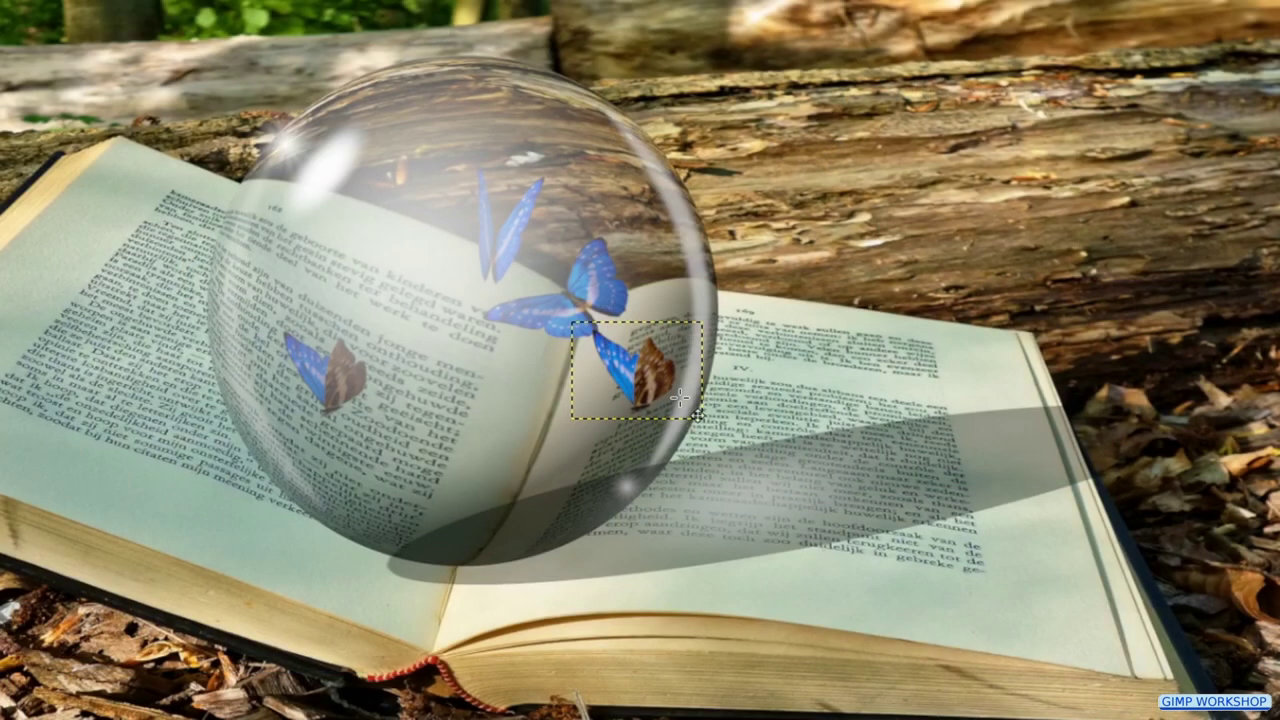
left_click_drag(679, 397, 879, 385)
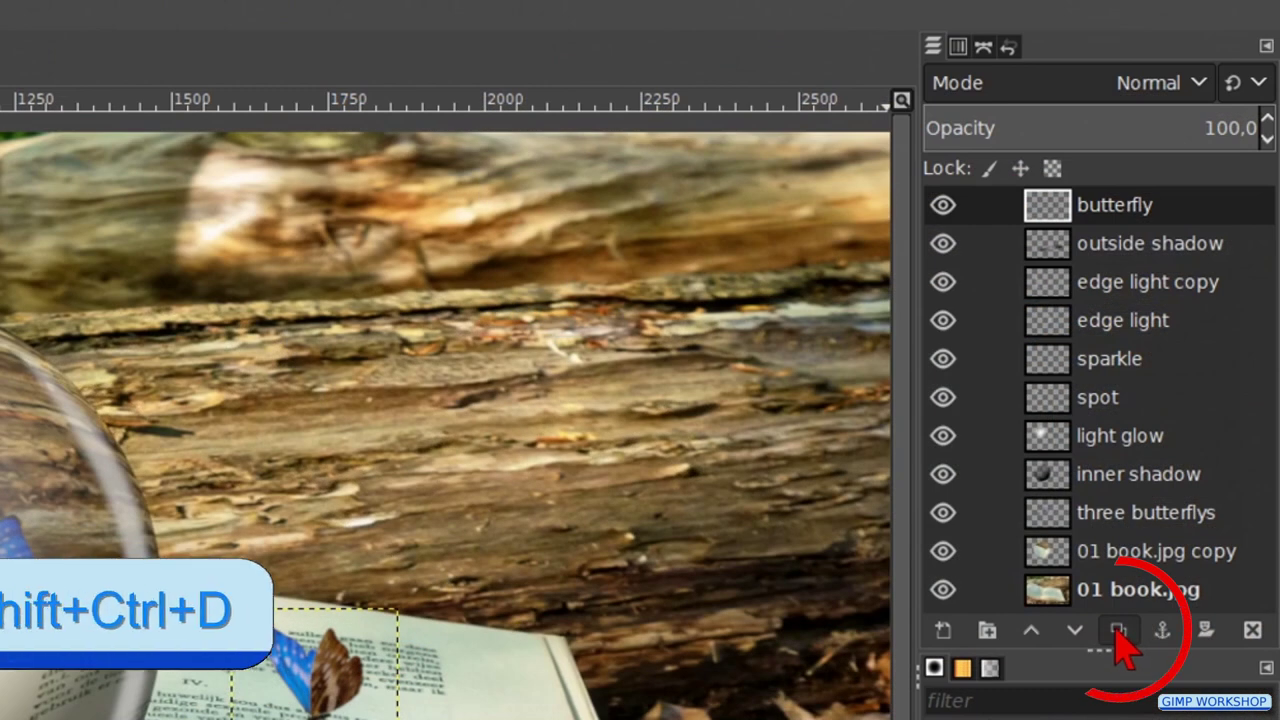
left_click(1118, 630)
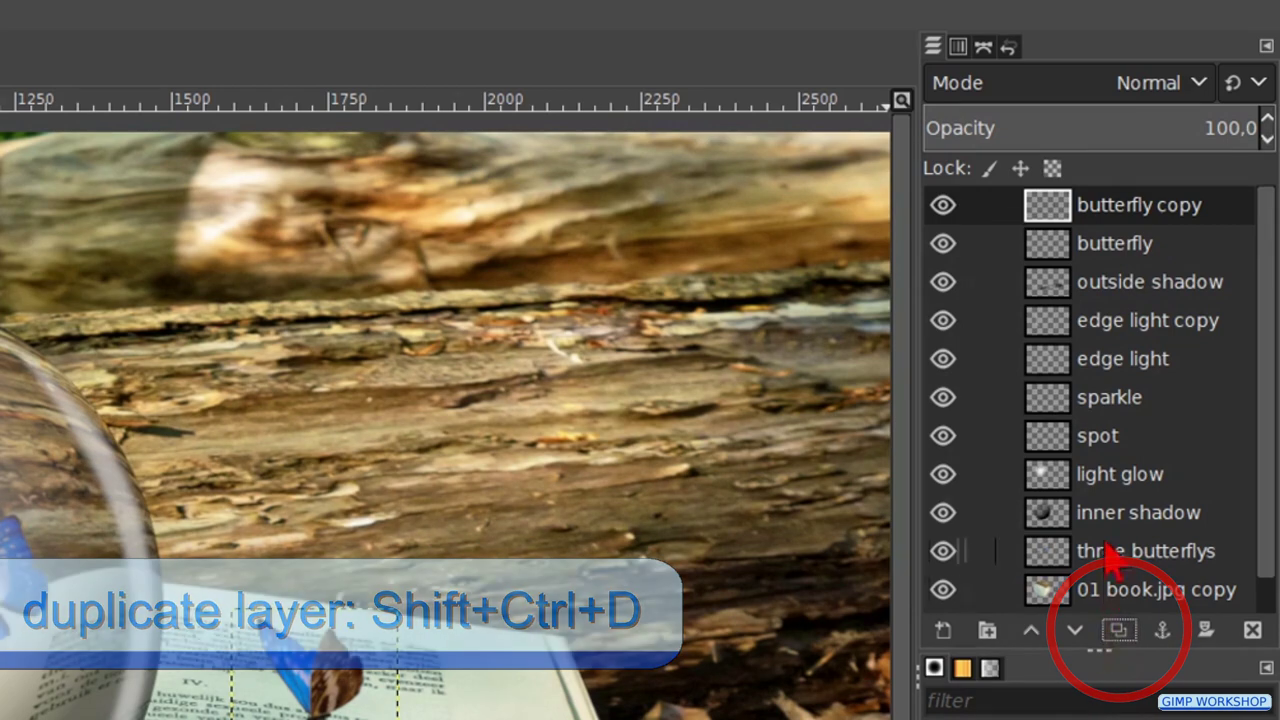
double_click(1120, 210)
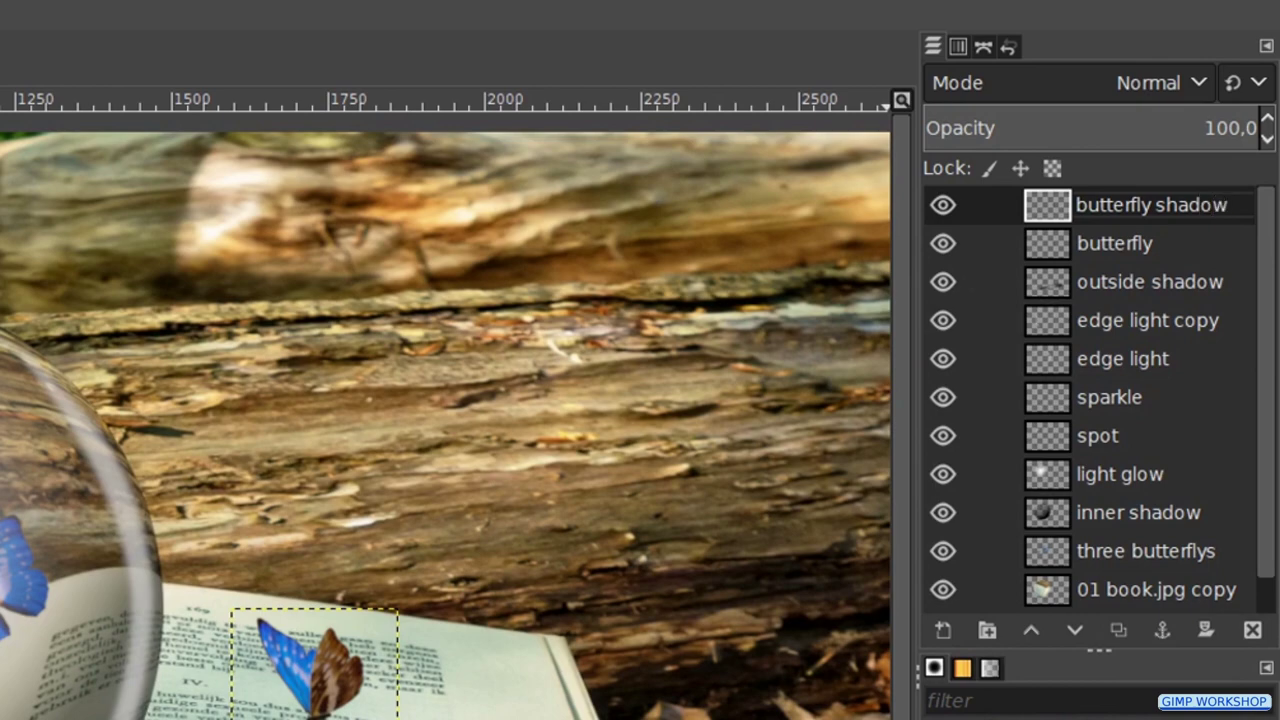
key("Return")
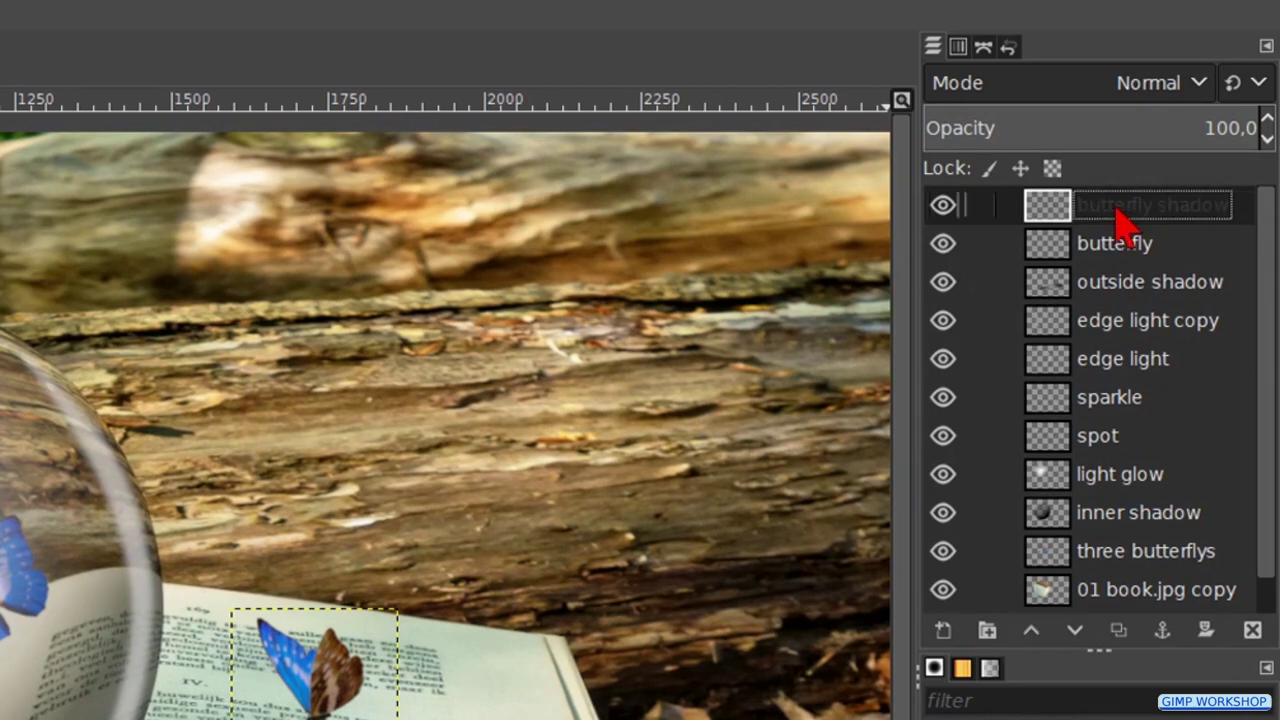
Step: Fill the butterfly shape on the butterfly shadow layer with black using Alpha to Selection, and flip the layer horizontally
right_click(1108, 214)
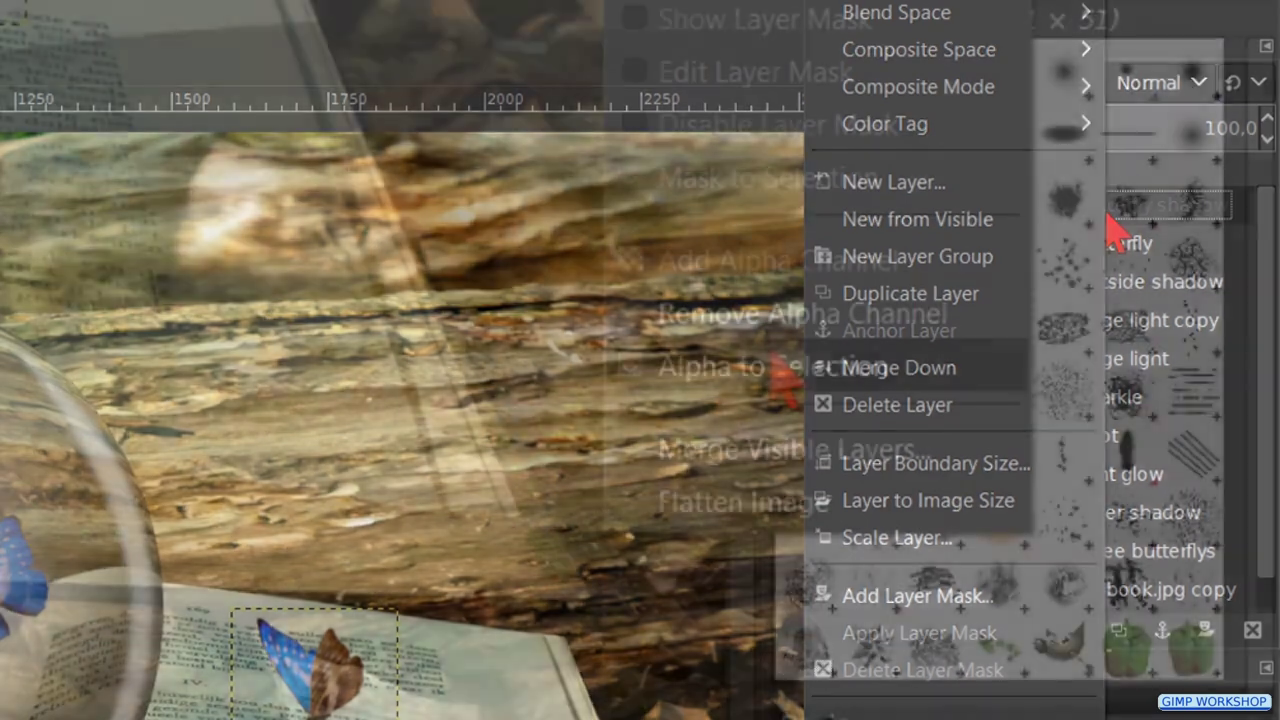
left_click(780, 366)
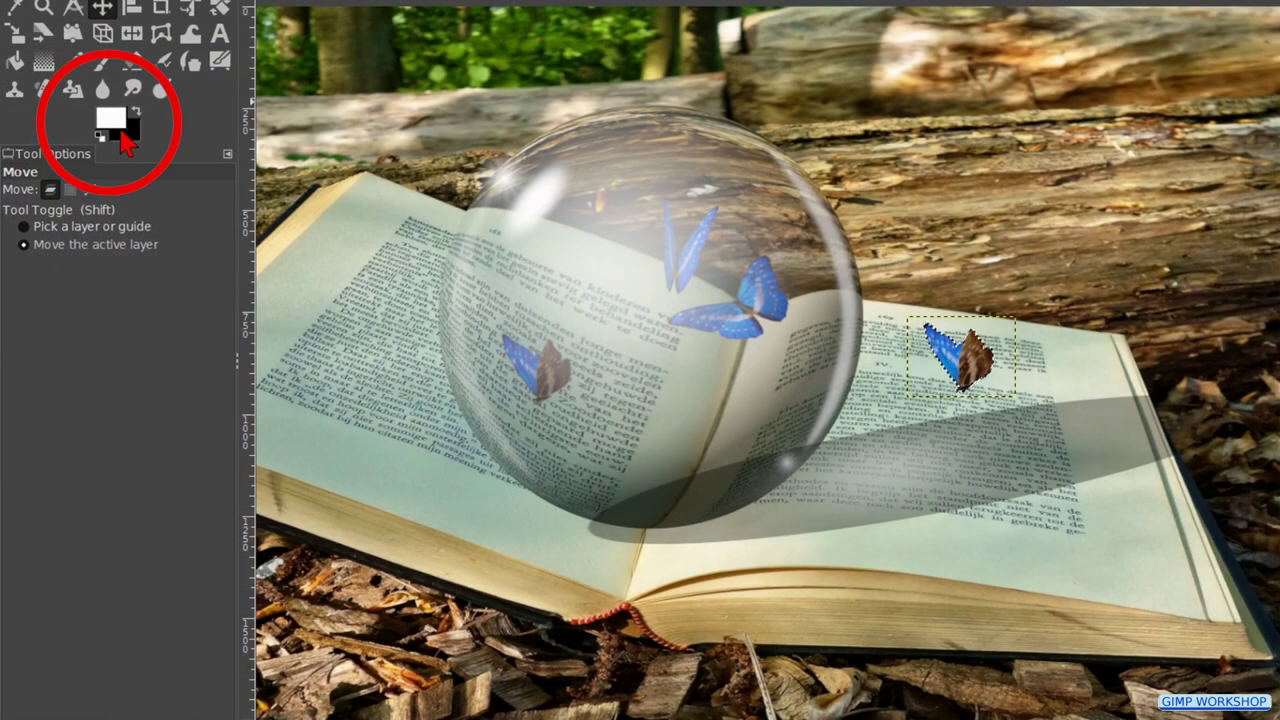
left_click_drag(127, 130, 595, 305)
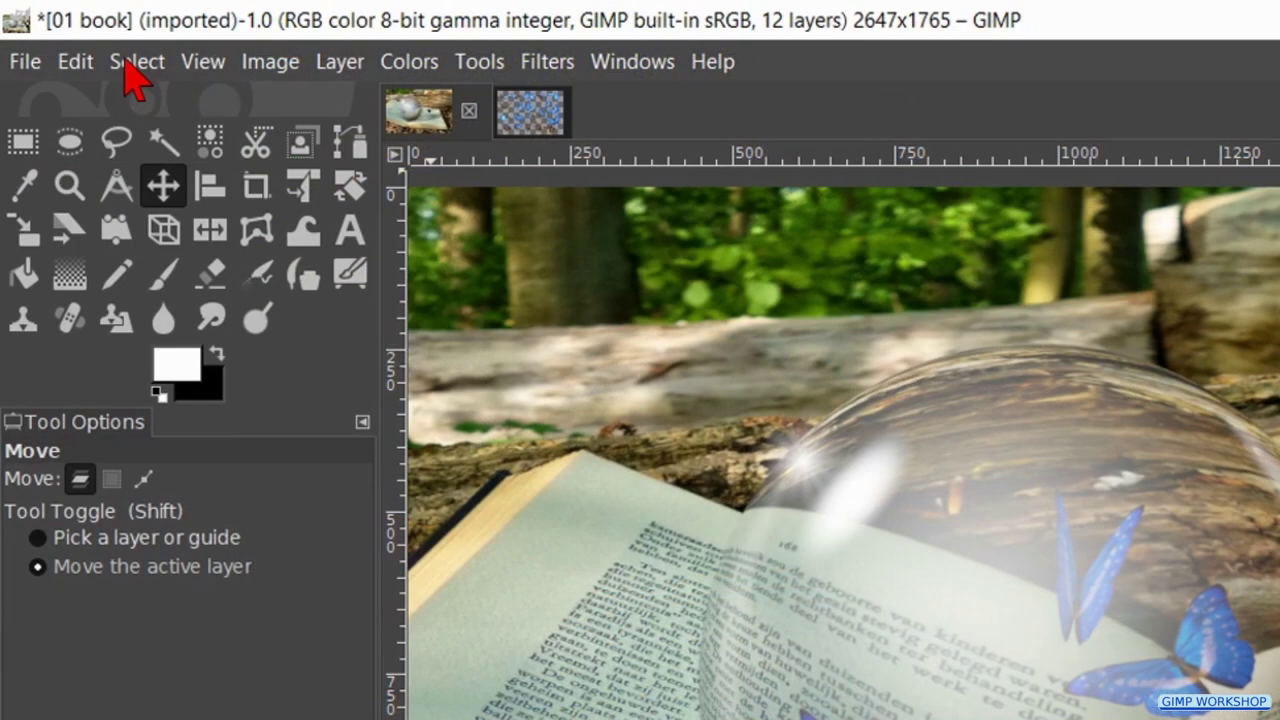
left_click(134, 62)
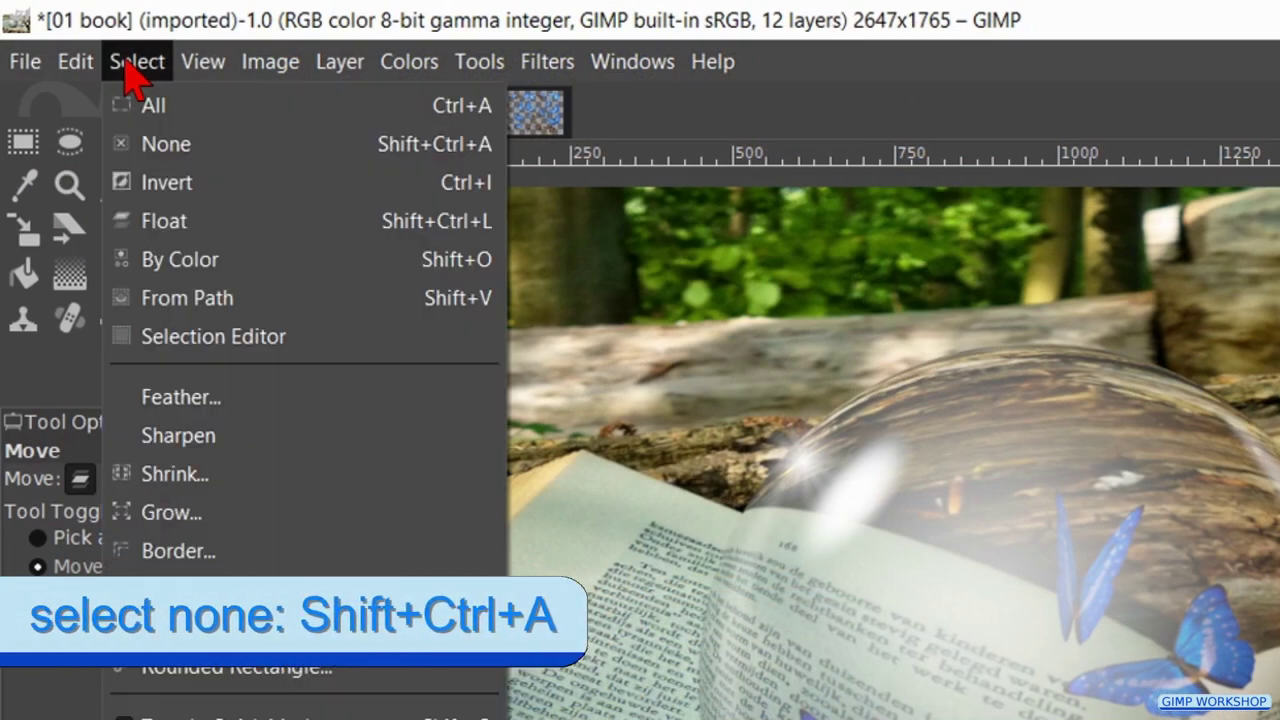
left_click(166, 145)
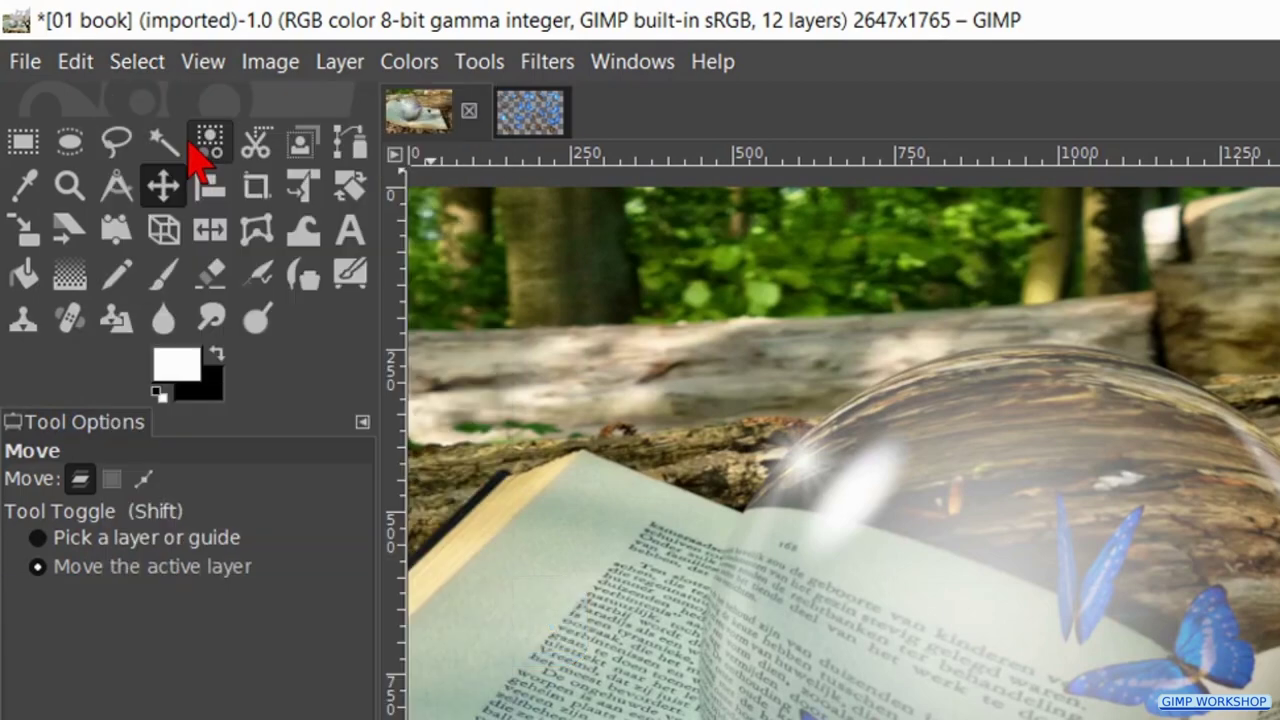
left_click(210, 234)
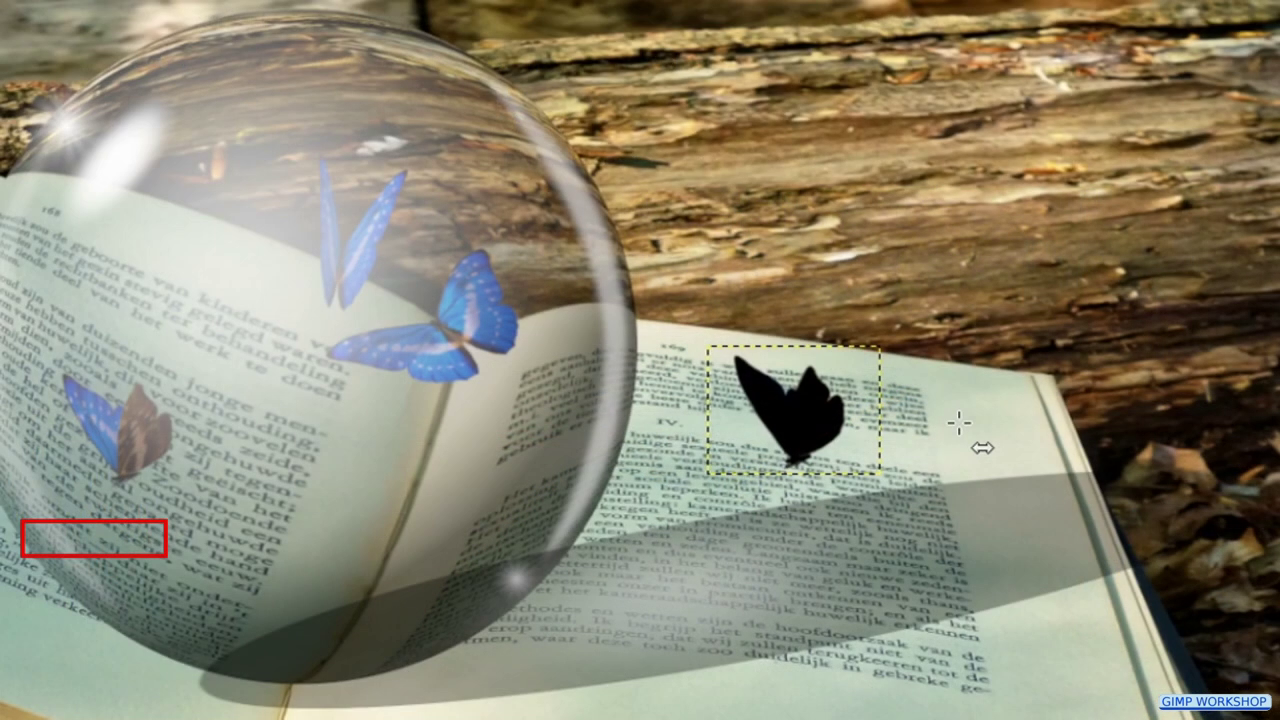
left_click(958, 424)
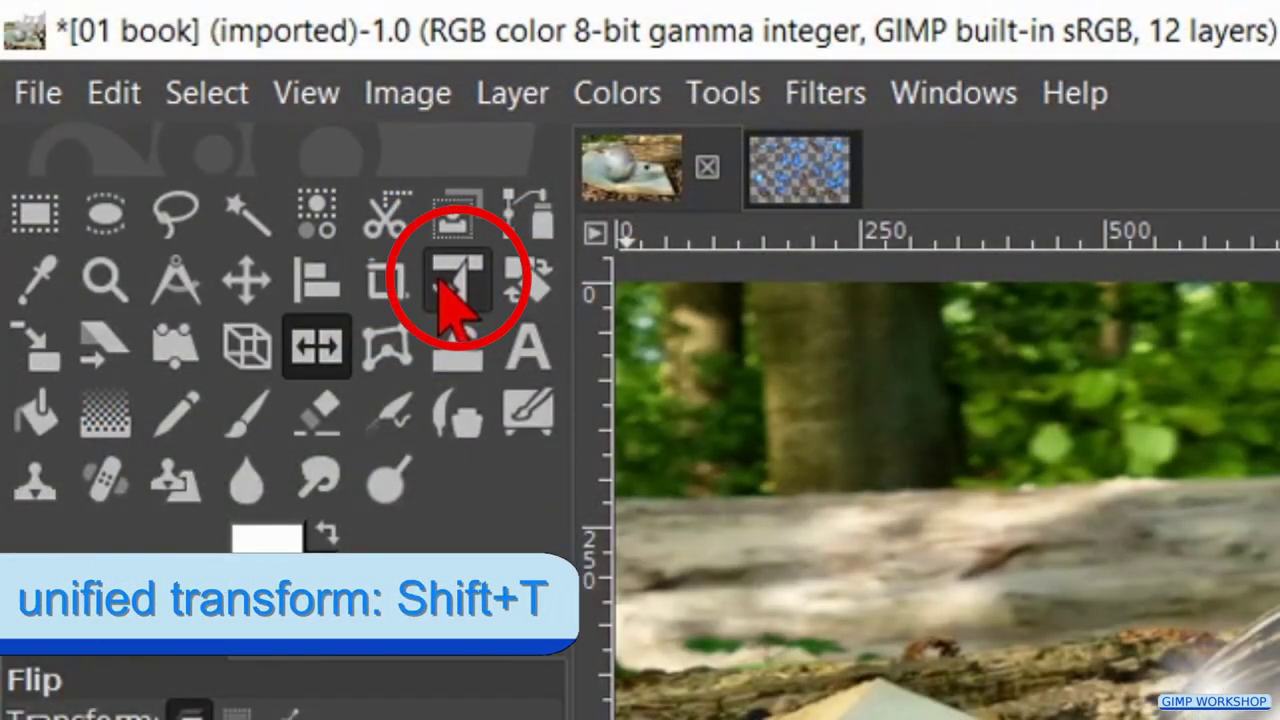
Step: Distort the butterfly shadow layer with Unified Transform so the shadow stretches across the right page from the butterfly's base toward the book's outer edge
left_click(442, 285)
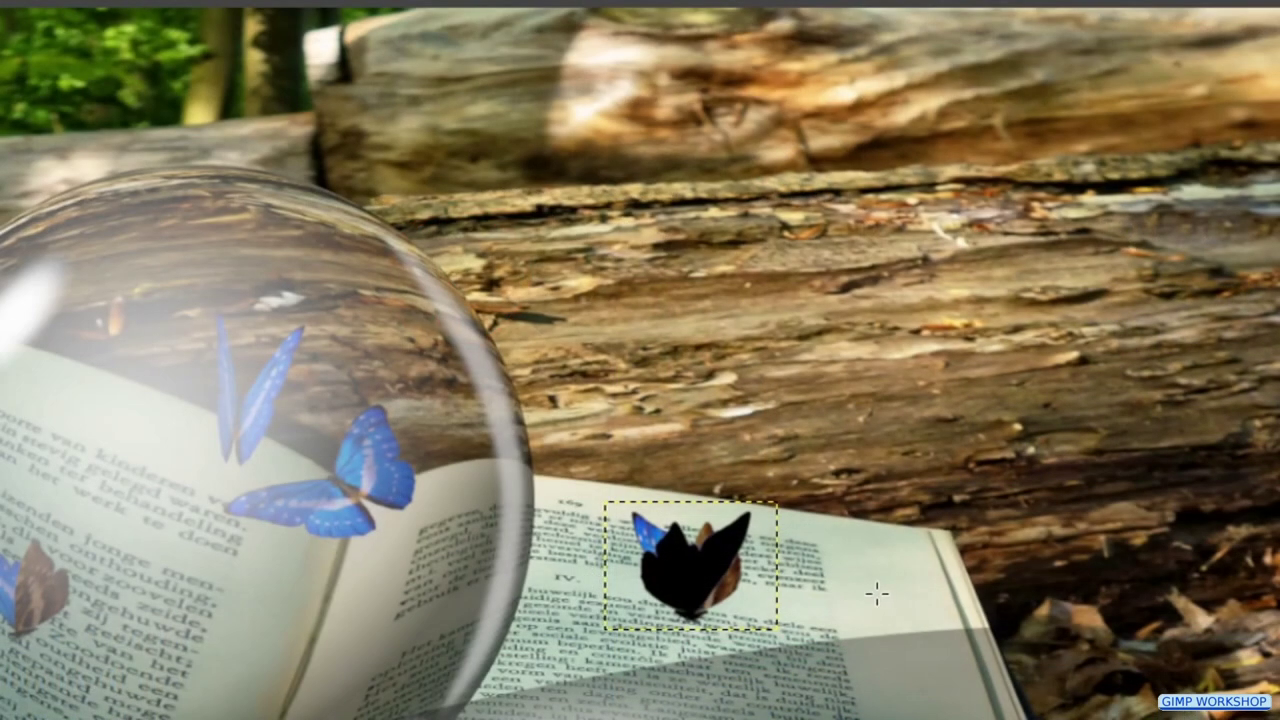
left_click(864, 575)
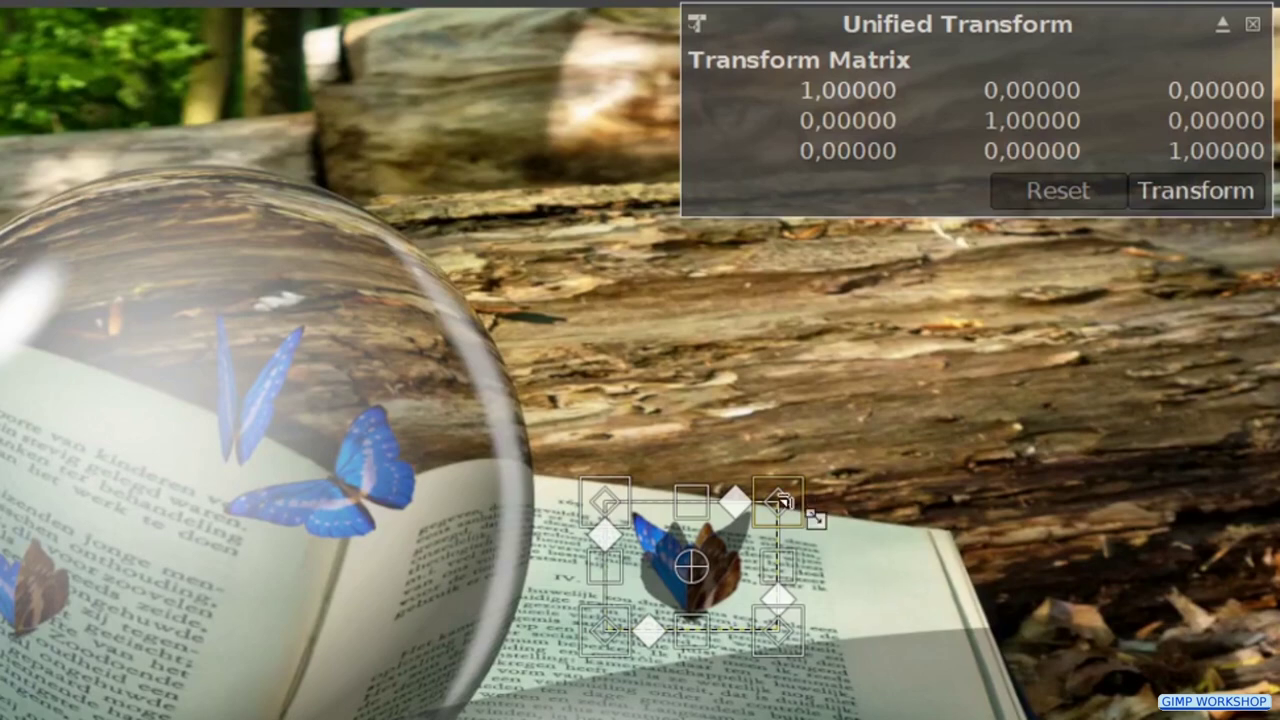
left_click_drag(779, 507, 941, 568)
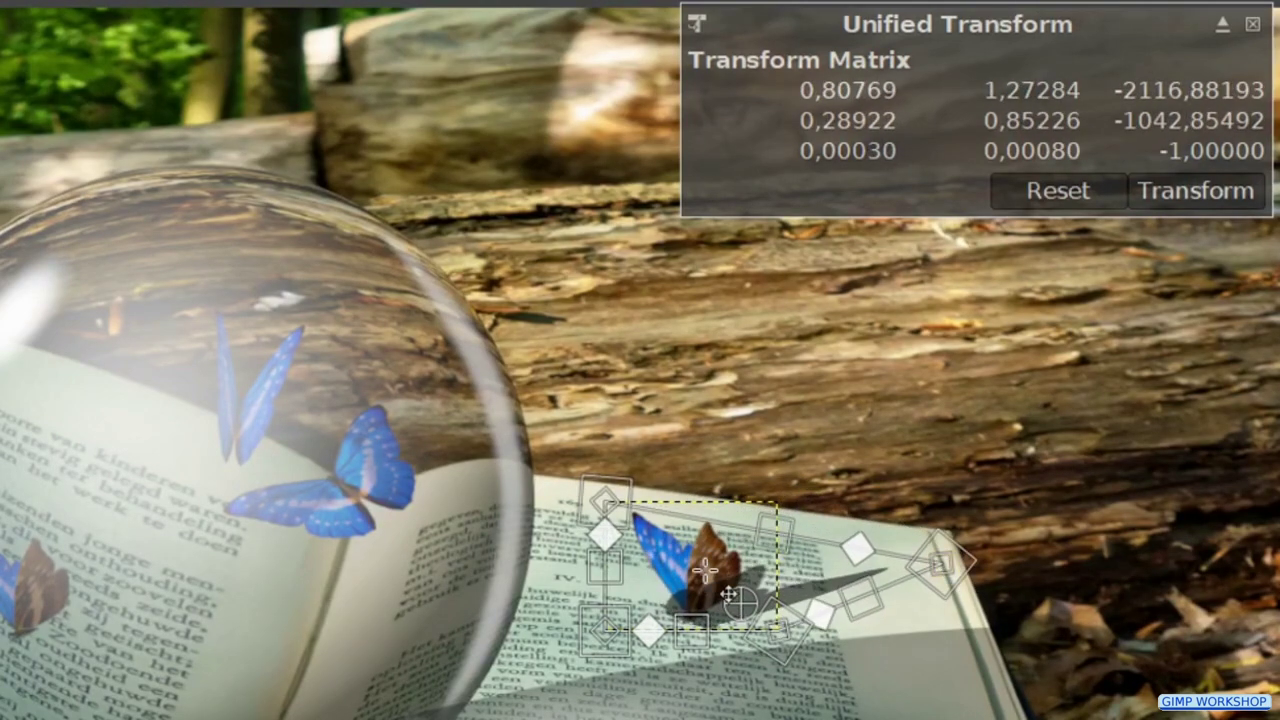
left_click_drag(729, 595, 750, 585)
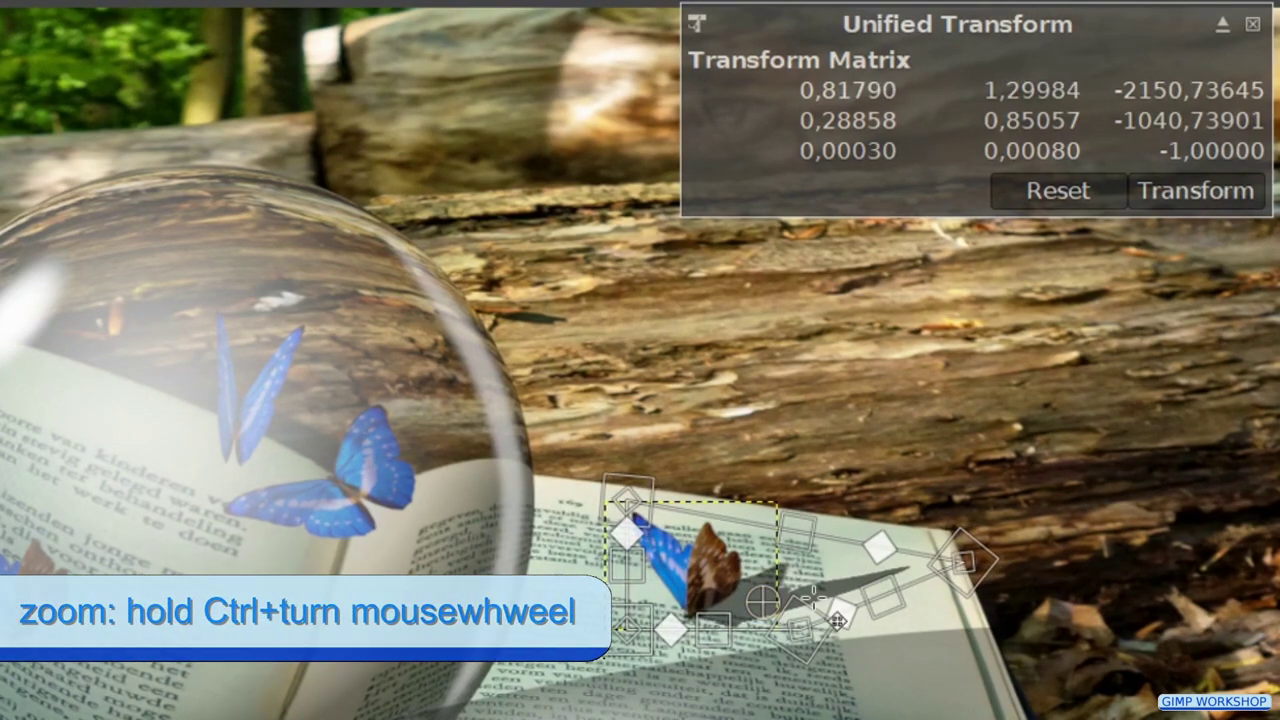
scroll(738, 572, "up", 5)
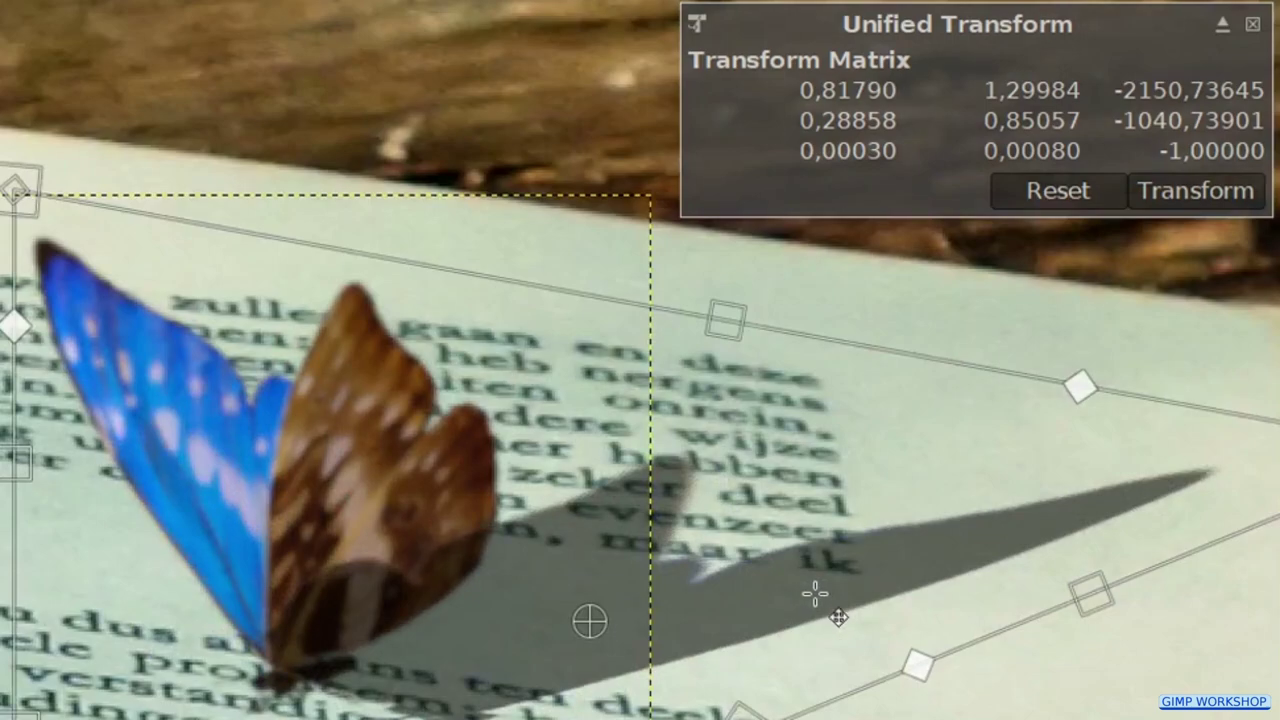
left_click(1190, 192)
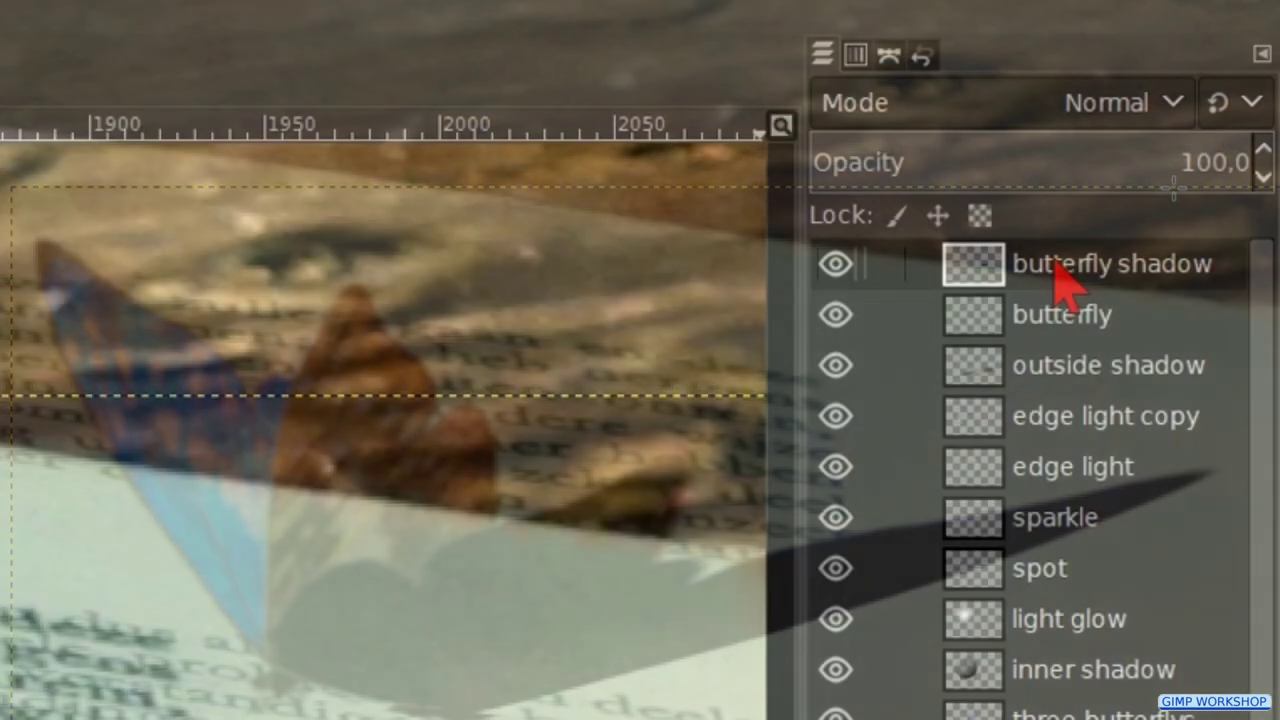
Step: Place the butterfly shadow layer directly below the butterfly layer and reduce its opacity to 56.7
left_click_drag(1063, 277, 1070, 355)
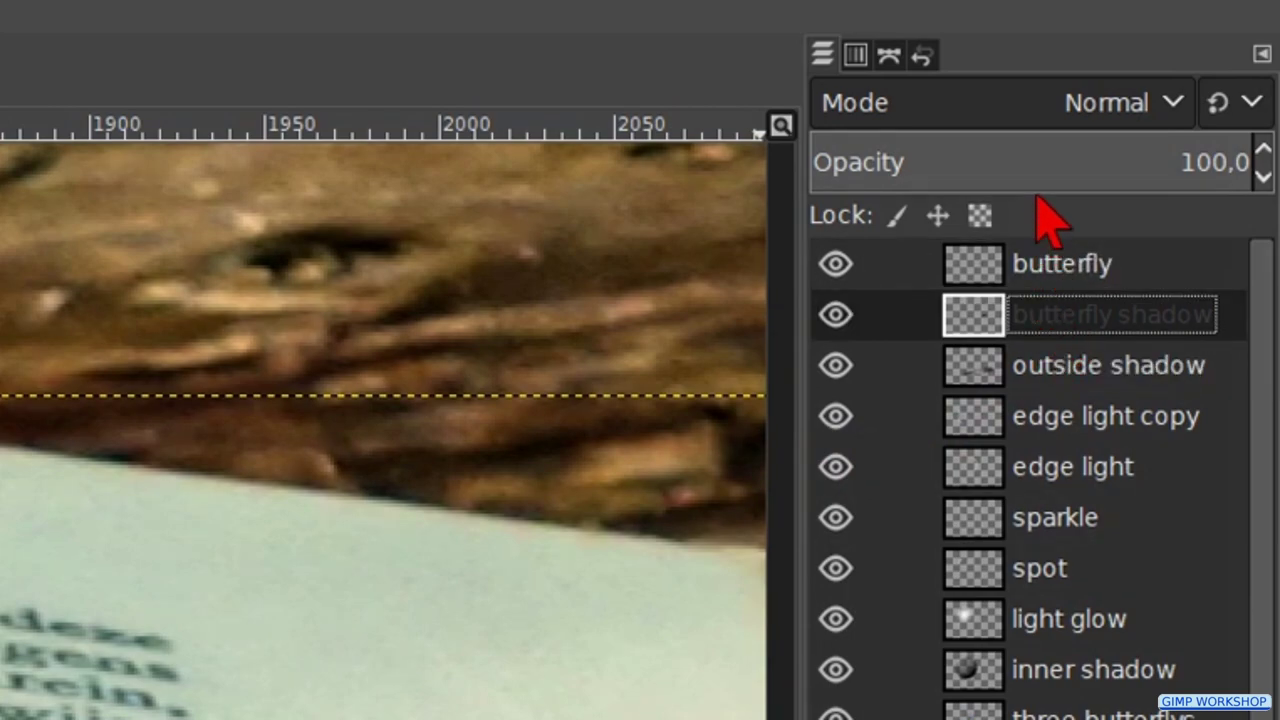
left_click(1061, 150)
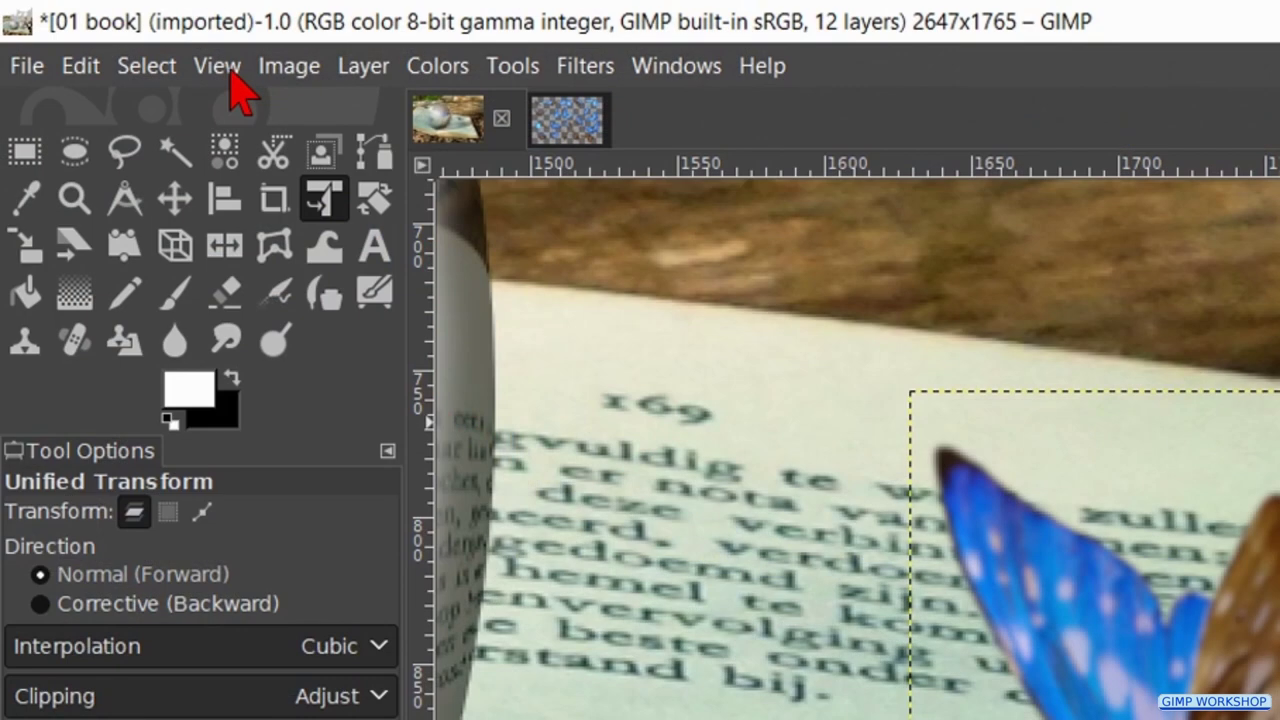
left_click(231, 73)
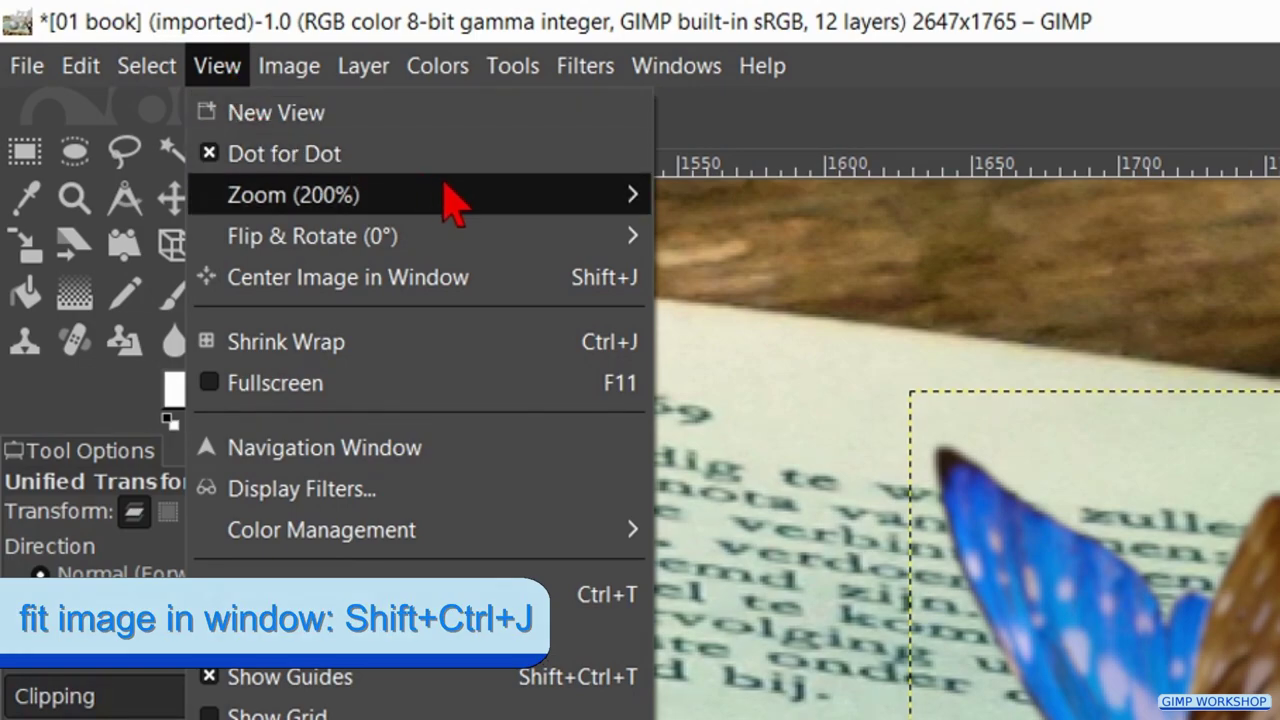
mouse_move(614, 200)
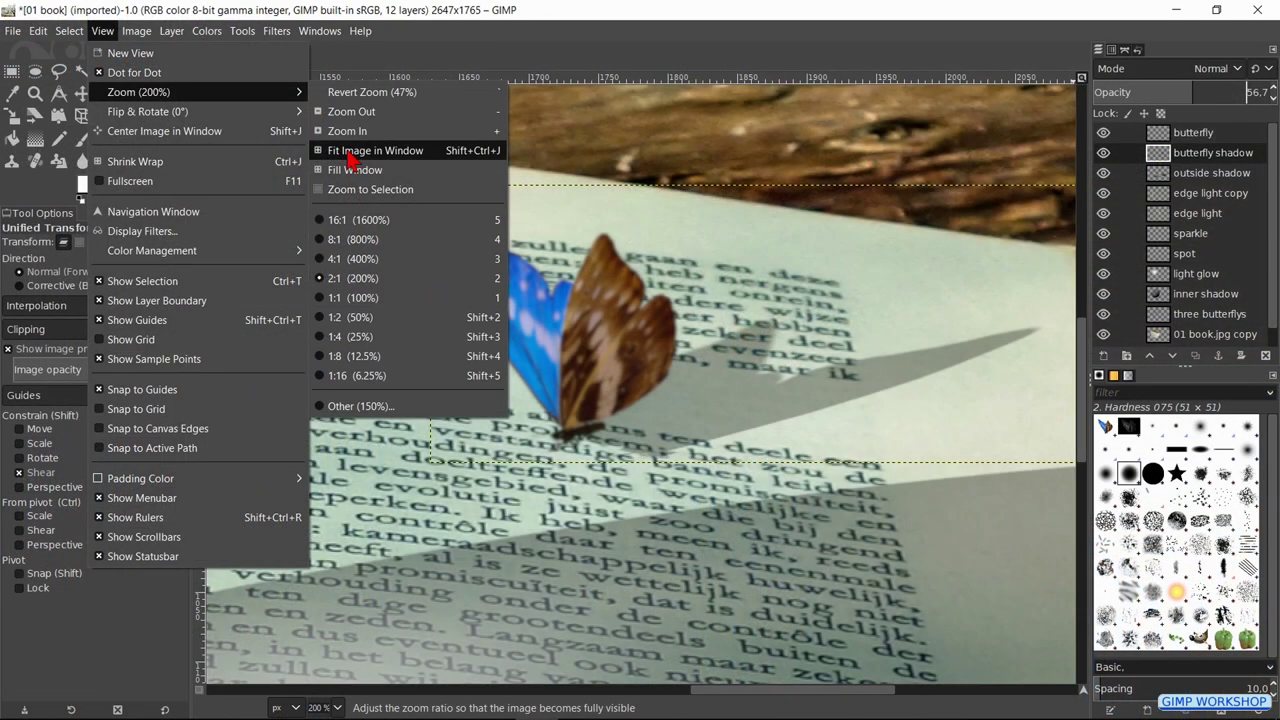
left_click(352, 152)
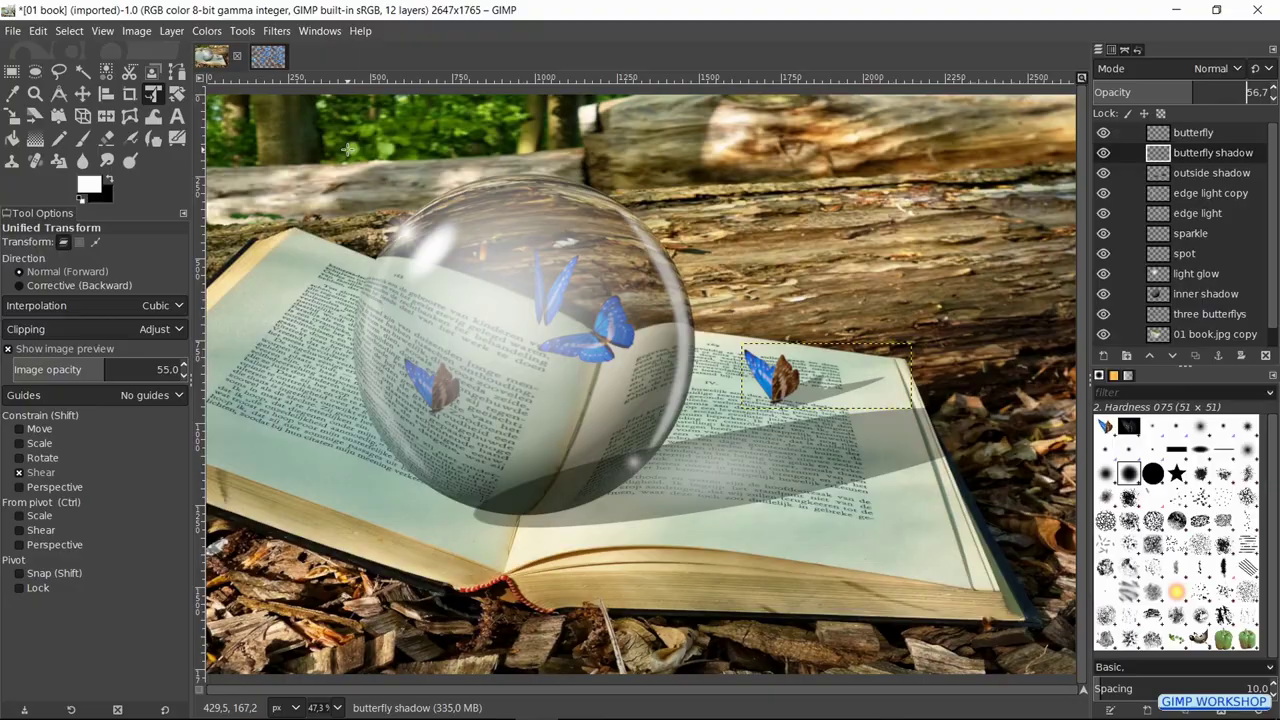